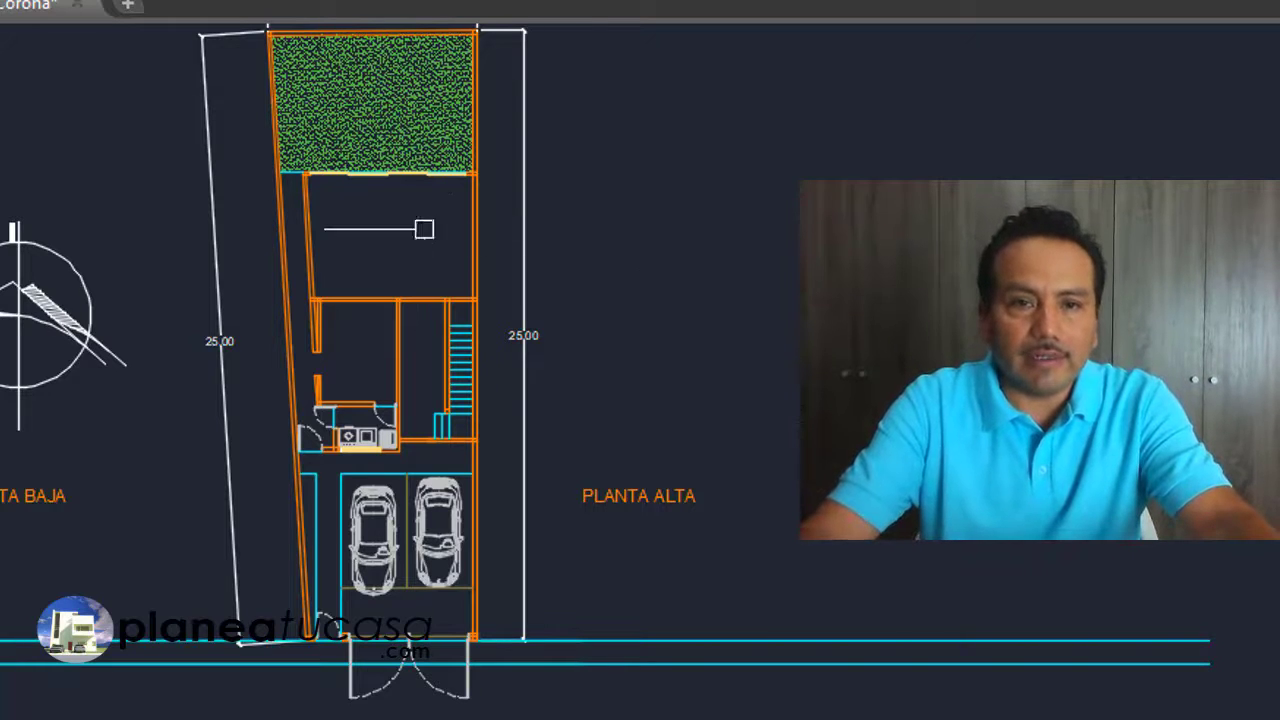
Step: Zoom around the PLANTA ALTA plan to frame the hatched garden strip at the top
scroll(456, 192, up, 2)
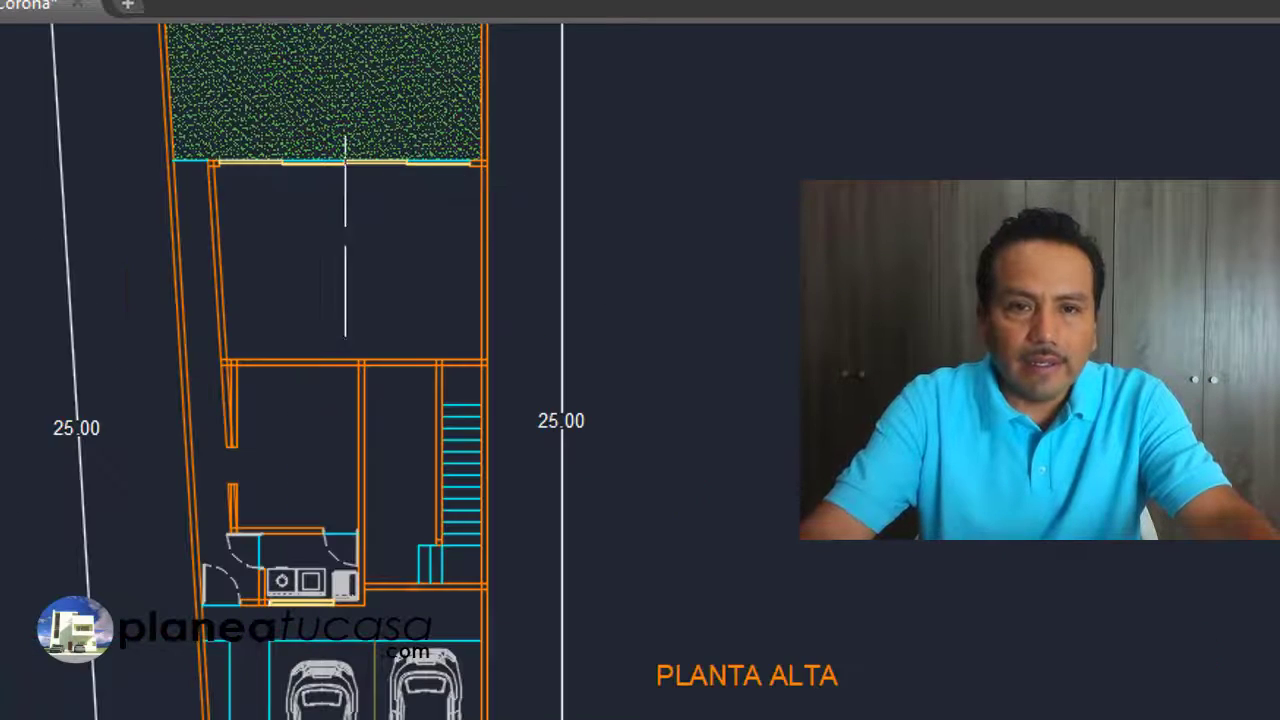
scroll(325, 200, up, 2)
scroll(325, 200, down, 2)
scroll(355, 430, up, 4)
scroll(562, 252, down, 2)
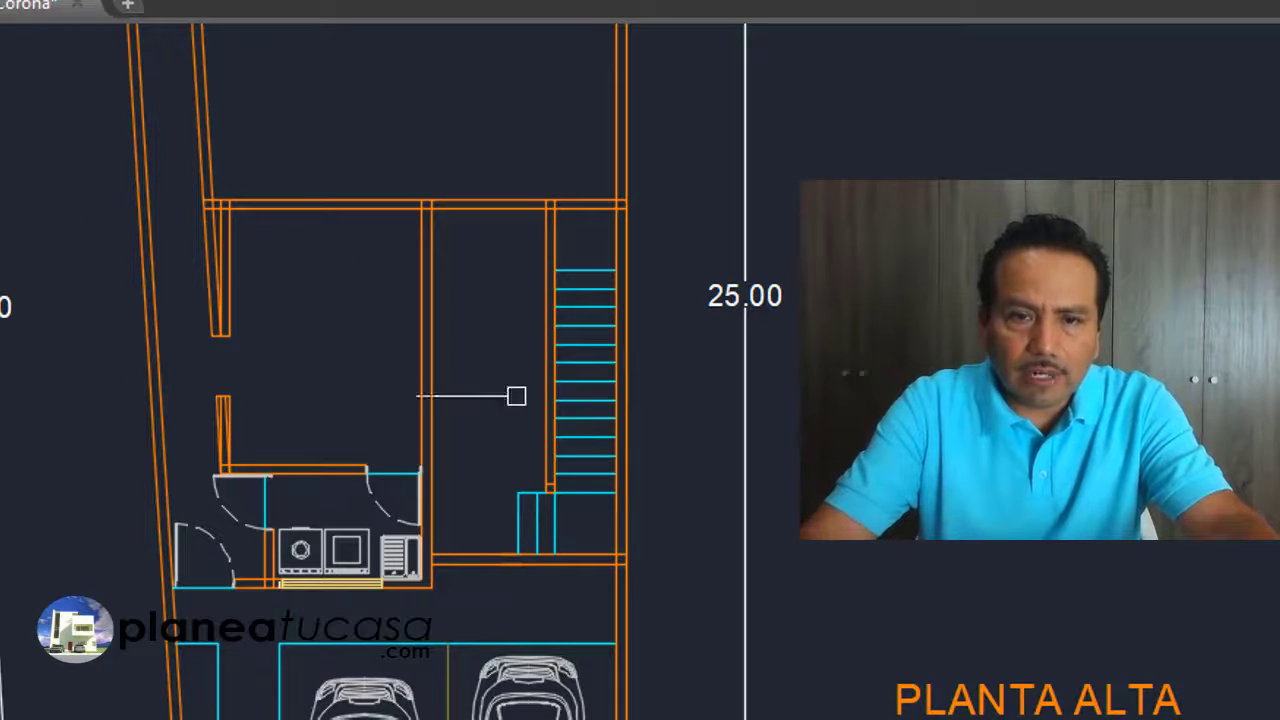
scroll(470, 260, down, 2)
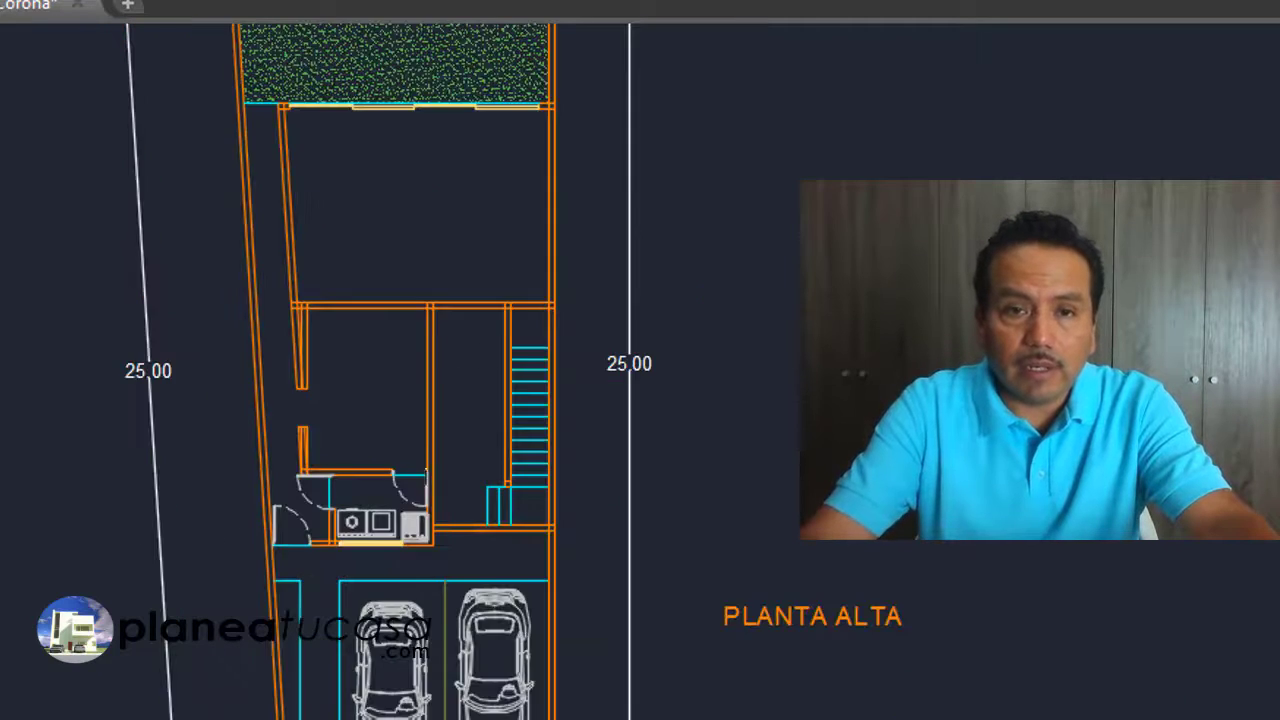
scroll(540, 138, up, 2)
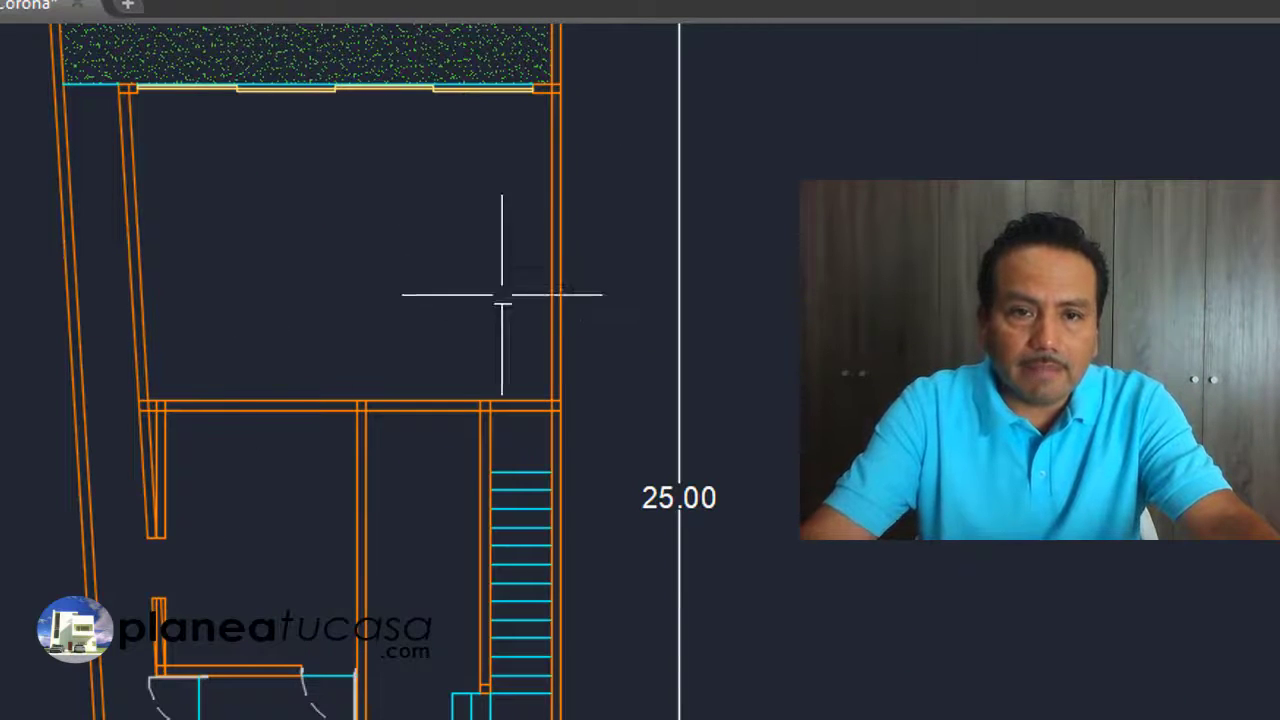
scroll(300, 280, down, 2)
scroll(369, 203, up, 2)
scroll(394, 206, up, 1)
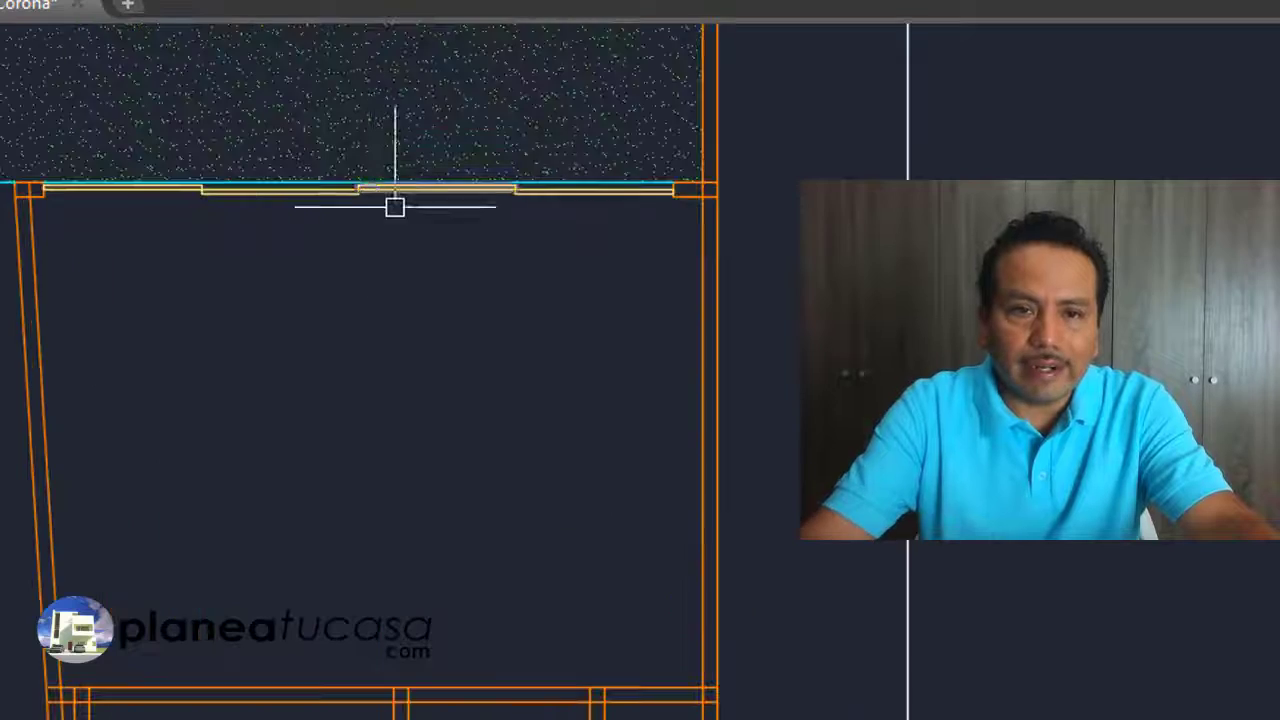
scroll(350, 388, down, 1)
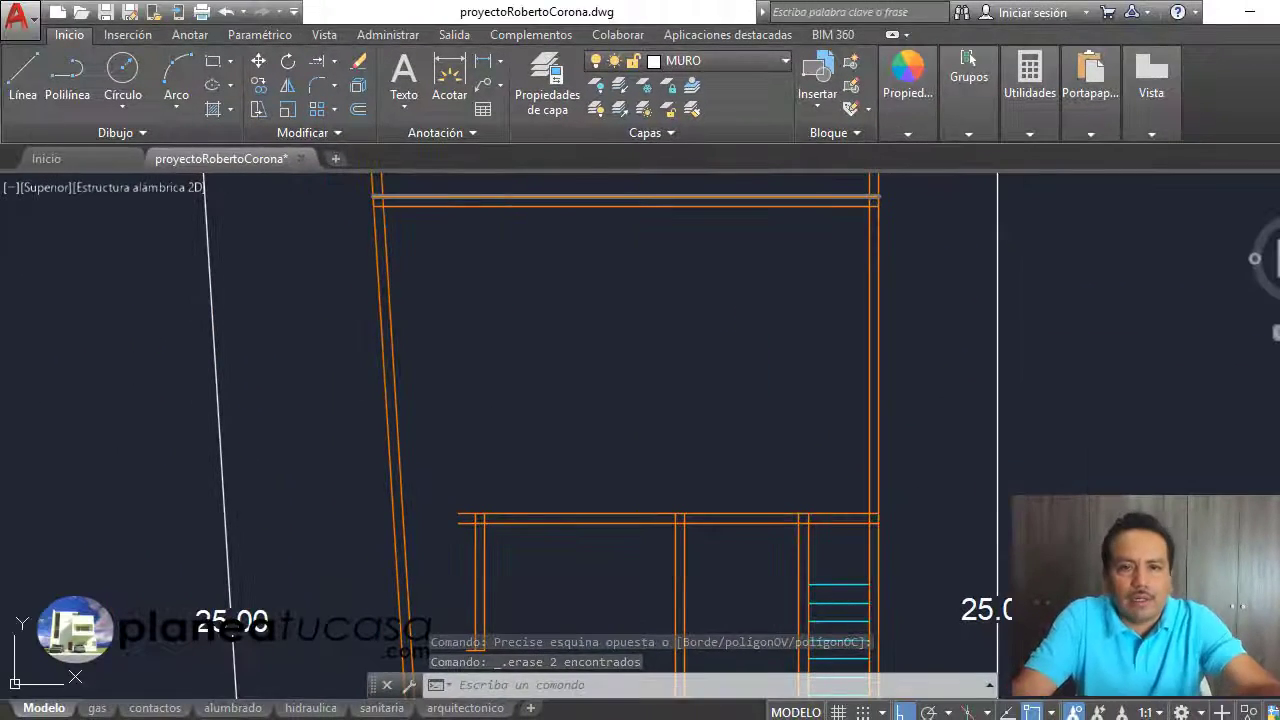
Step: Offset the right-hand wall line 3.5 inward with DESFASE to start the new wall
text(de)
key(Return)
text(3.)
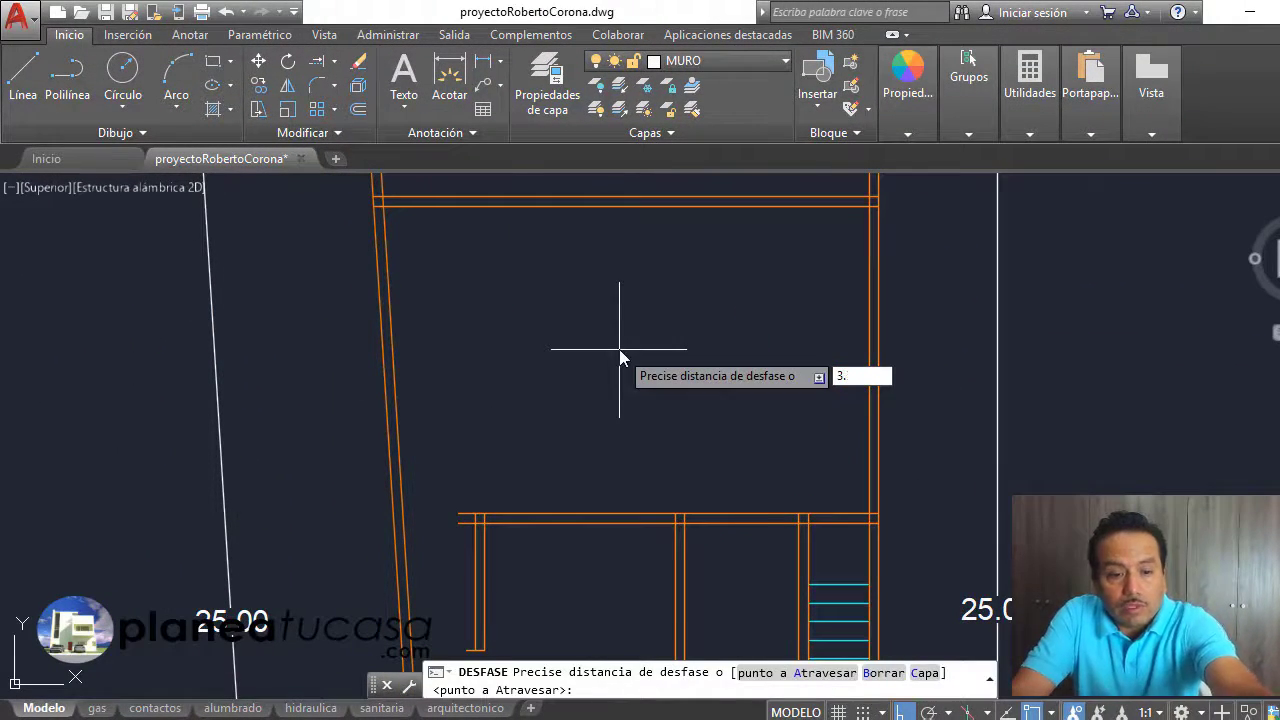
text(5)
key(Return)
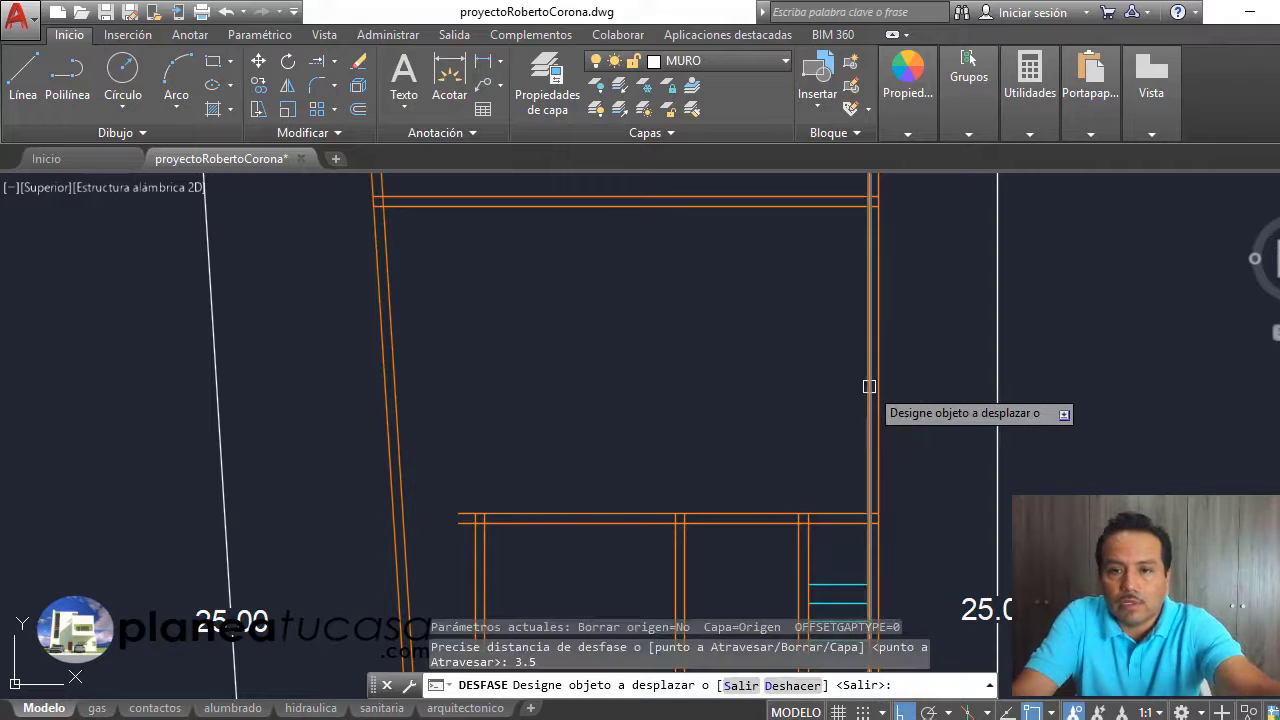
click(869, 386)
click(860, 384)
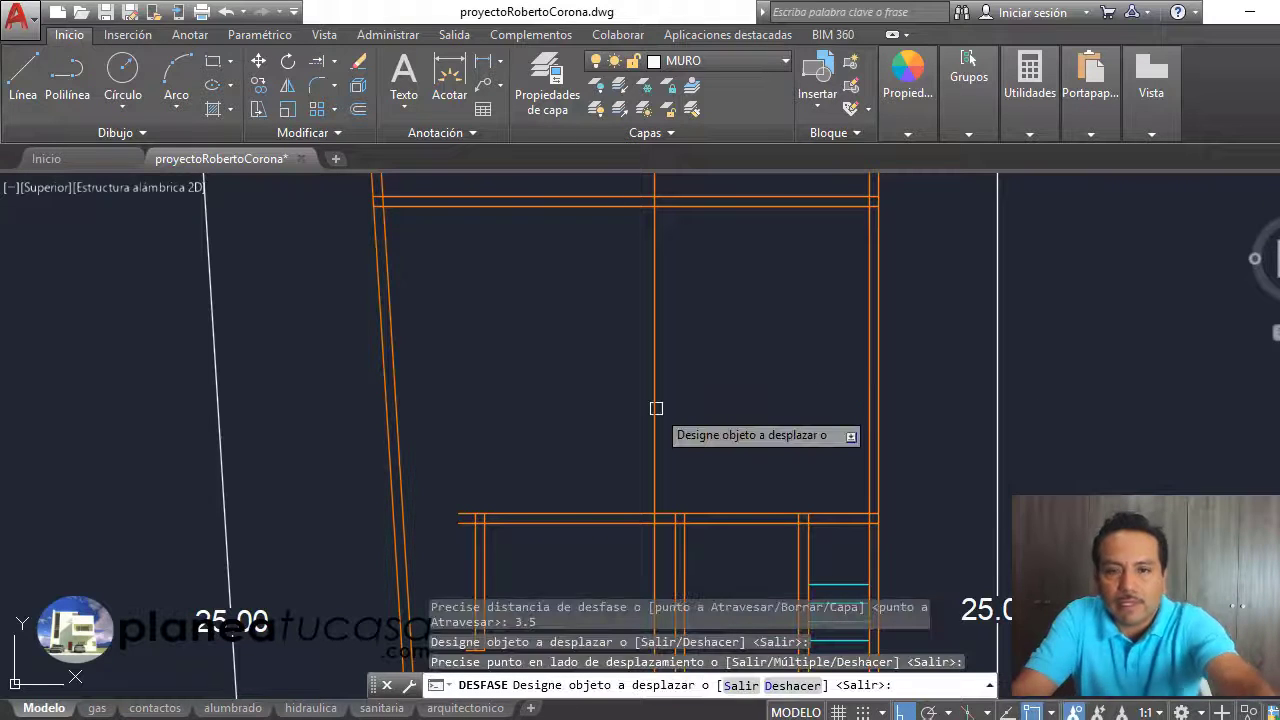
key(Return)
Step: Offset the new interior line 0.15 to give the wall its thickness
key(Return)
text(.15)
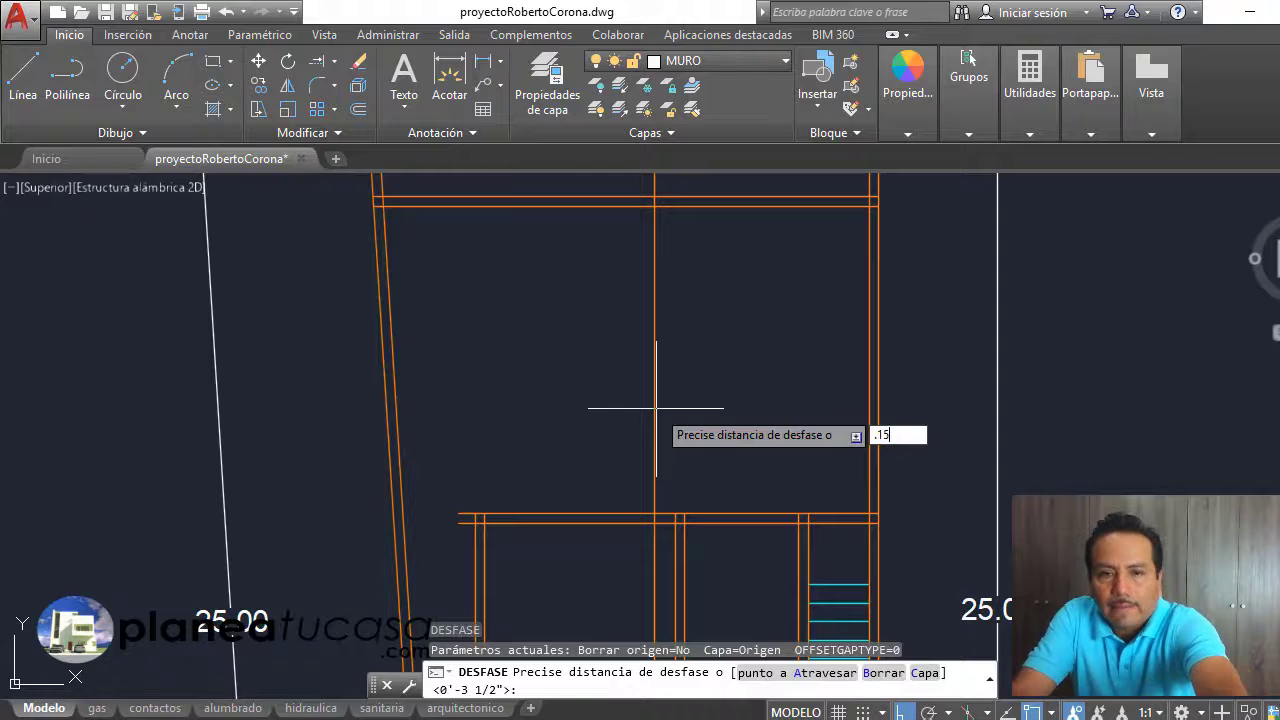
key(Return)
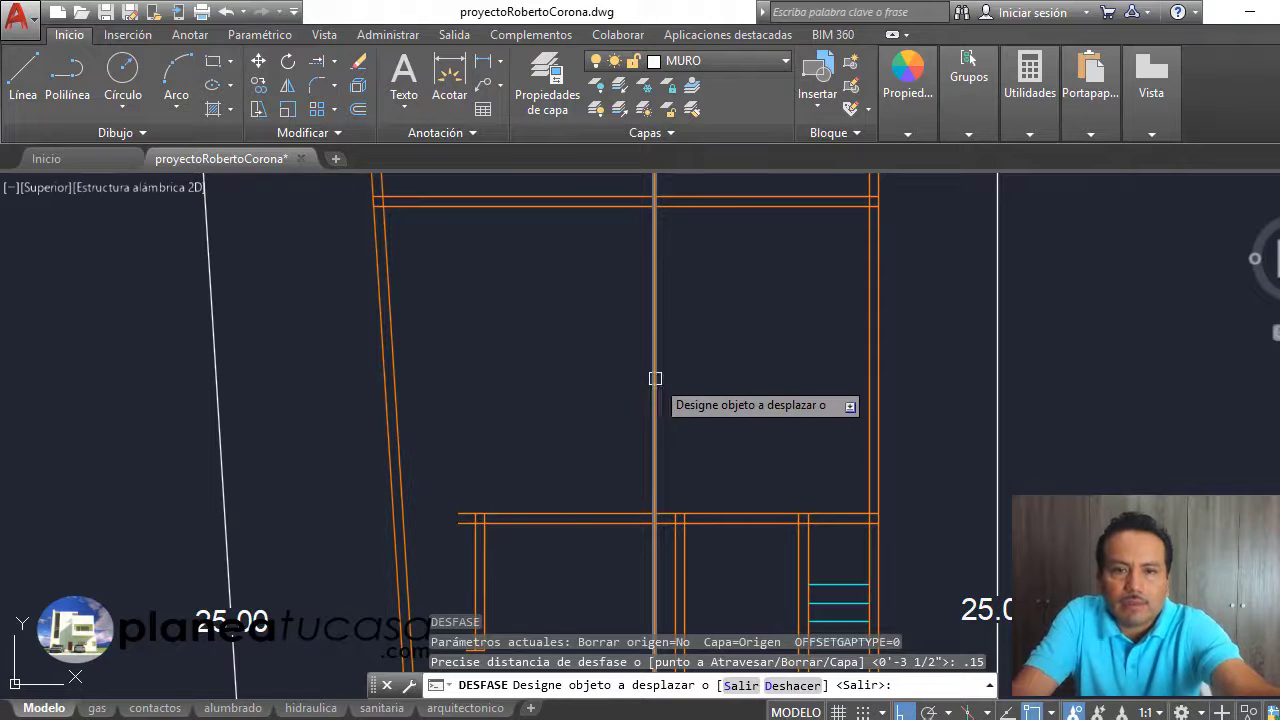
click(654, 375)
click(531, 434)
key(Escape)
scroll(531, 434, down, 5)
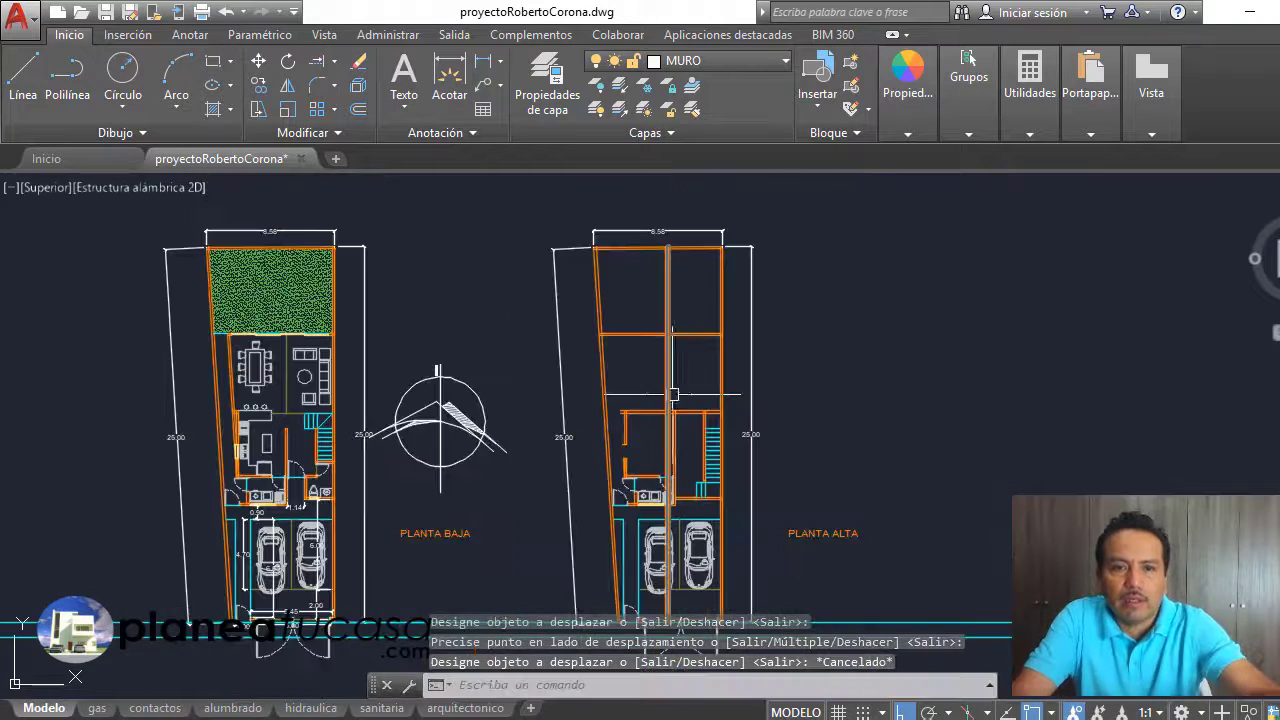
scroll(600, 400, up, 5)
key(Return)
text(.6)
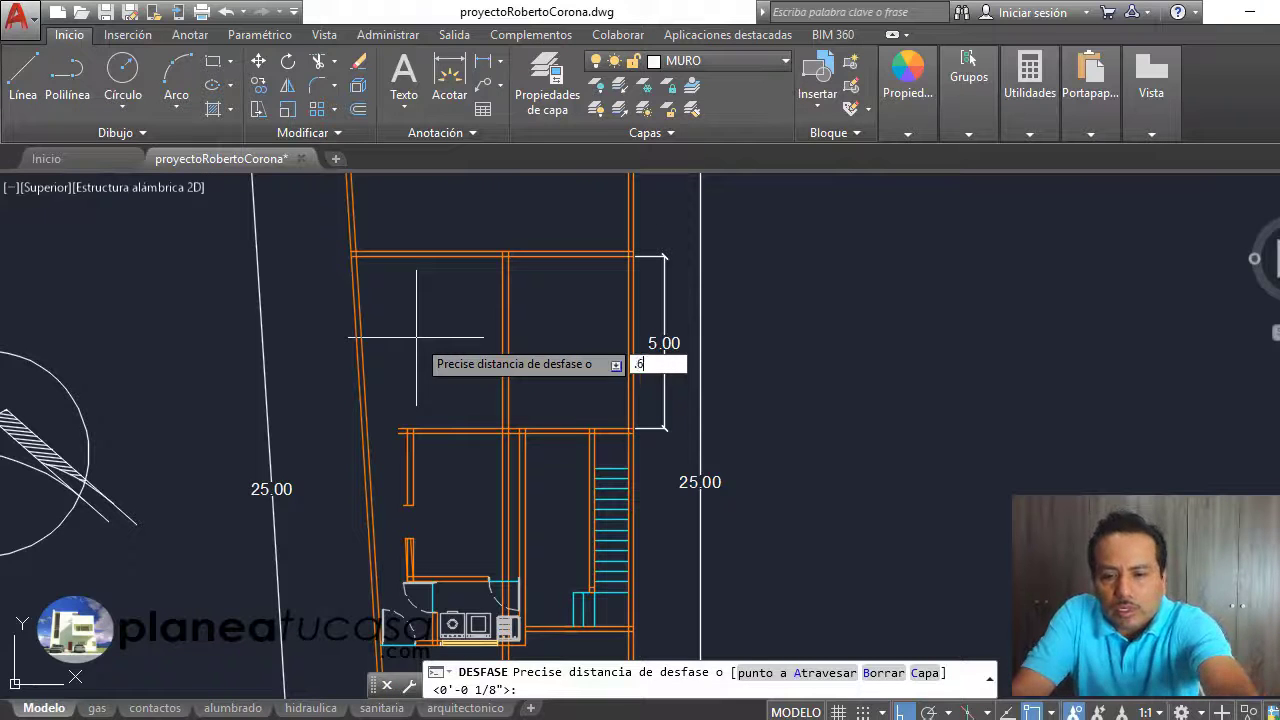
Step: Offset the wall line 0.6 toward the inner side
key(Return)
scroll(634, 380, up, 2)
scroll(599, 353, up, 2)
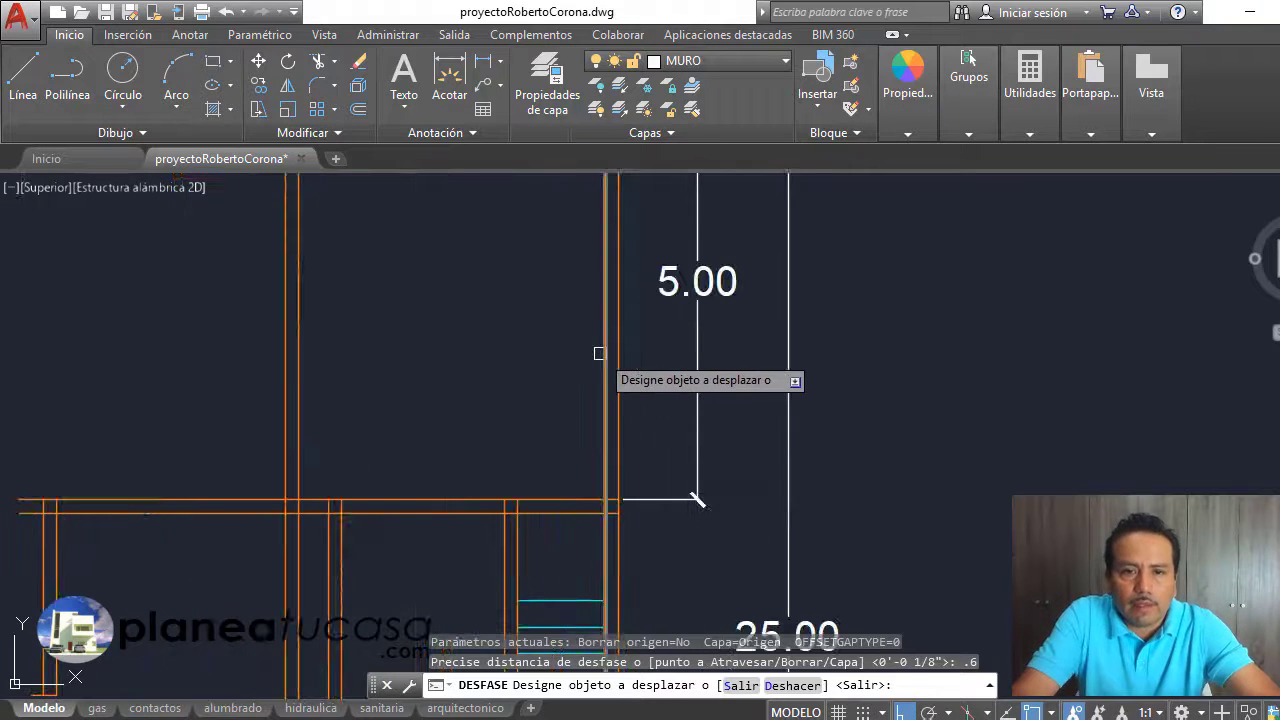
click(602, 354)
click(590, 430)
scroll(590, 440, down, 2)
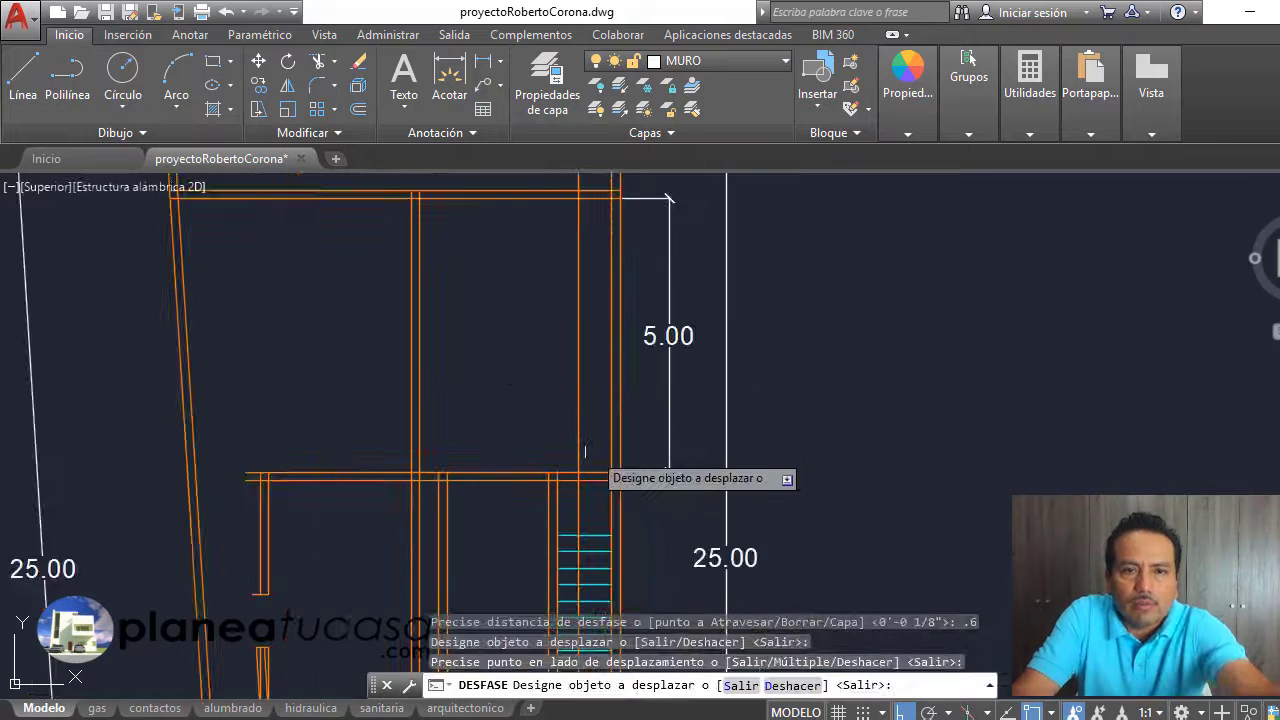
Step: Offset that new line 3.5 to the left for the second wall
key(Return)
key(Return)
text(3.5)
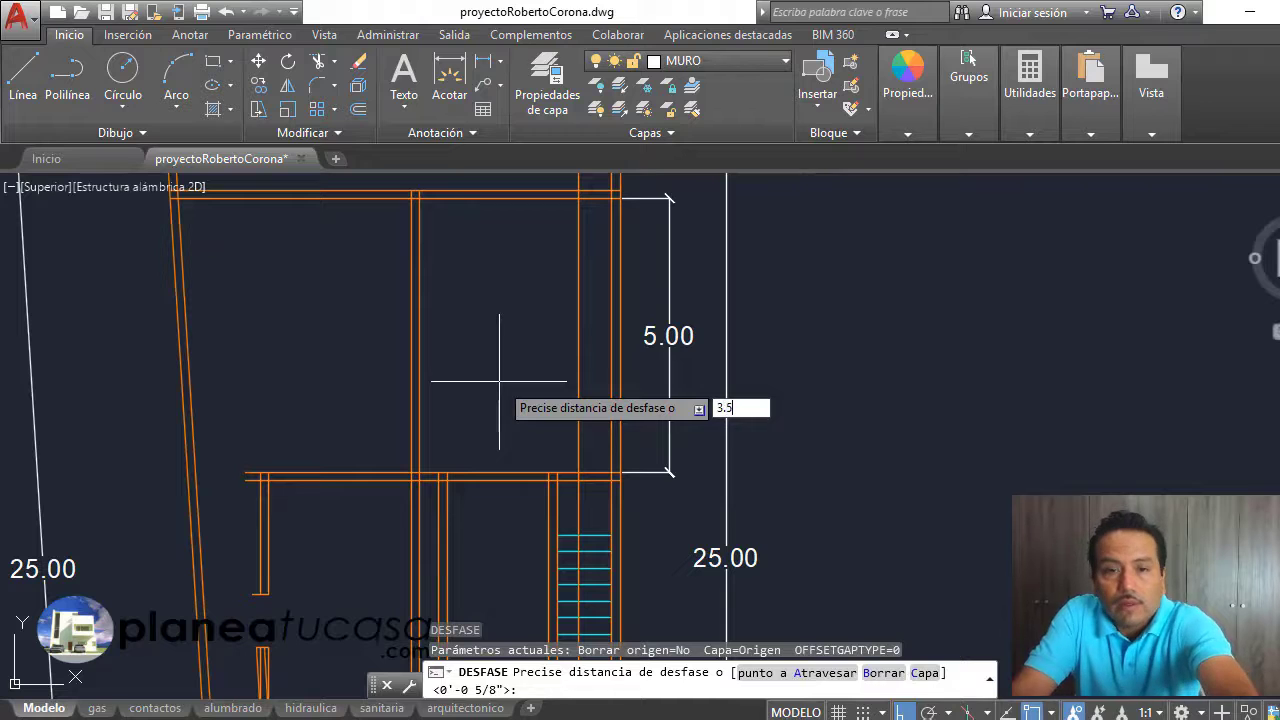
key(Return)
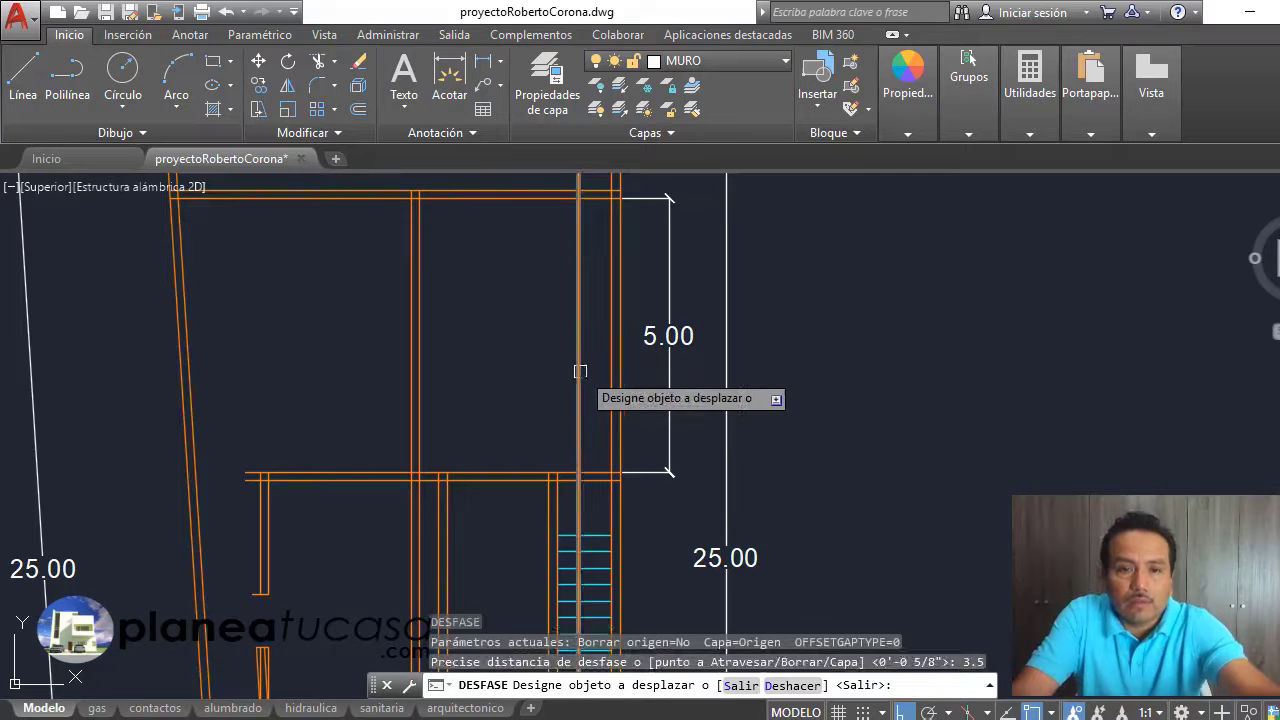
click(578, 380)
click(377, 395)
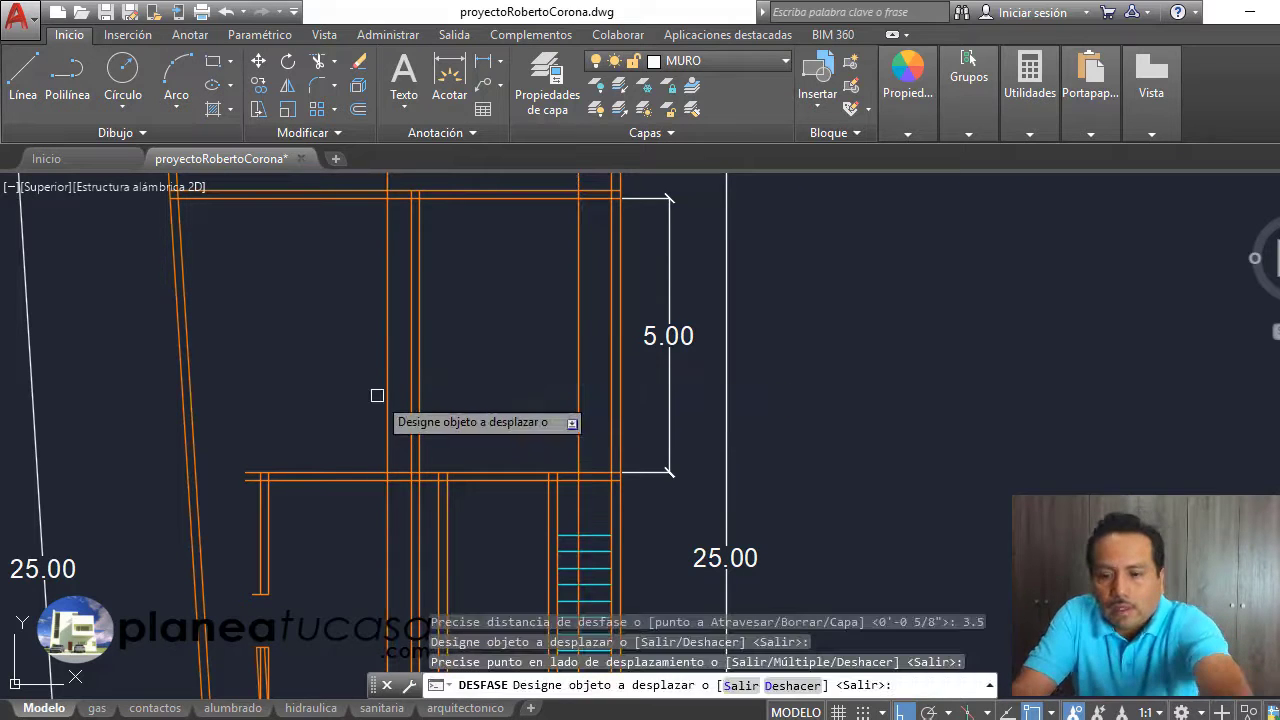
key(Return)
Step: Offset the second wall line 0.15 to give it thickness
key(Return)
text(.15)
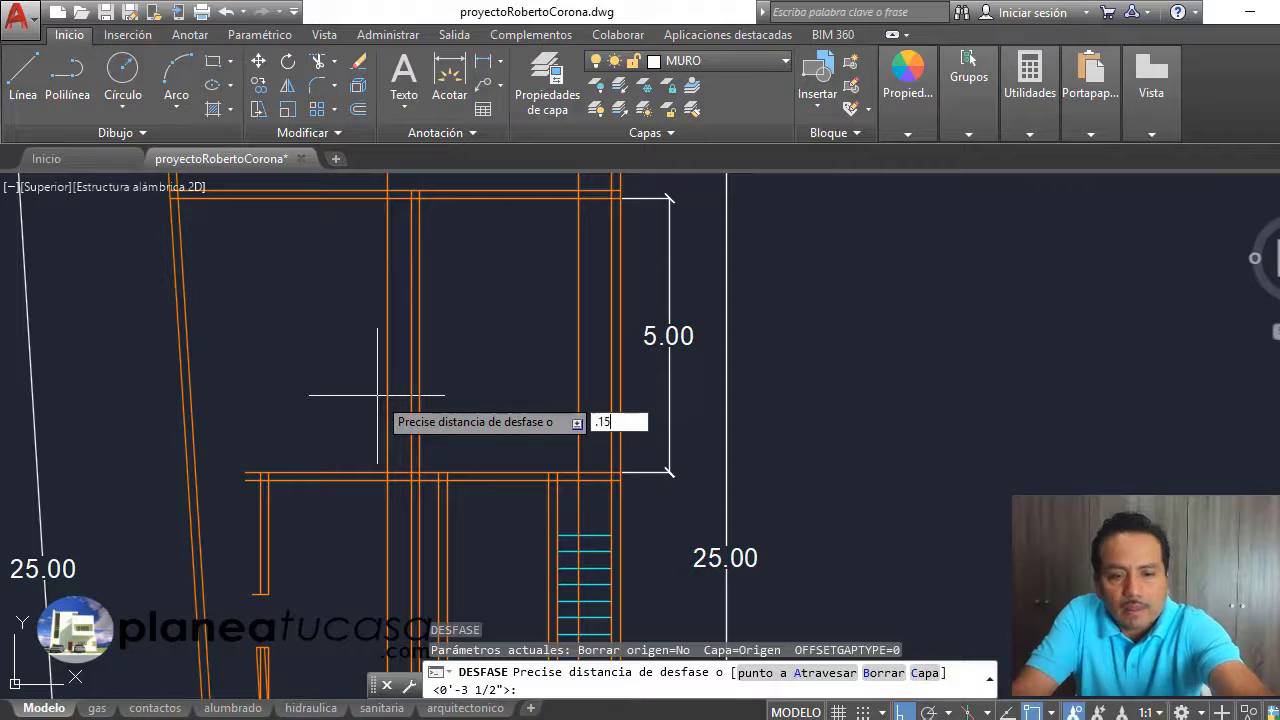
key(Return)
click(388, 370)
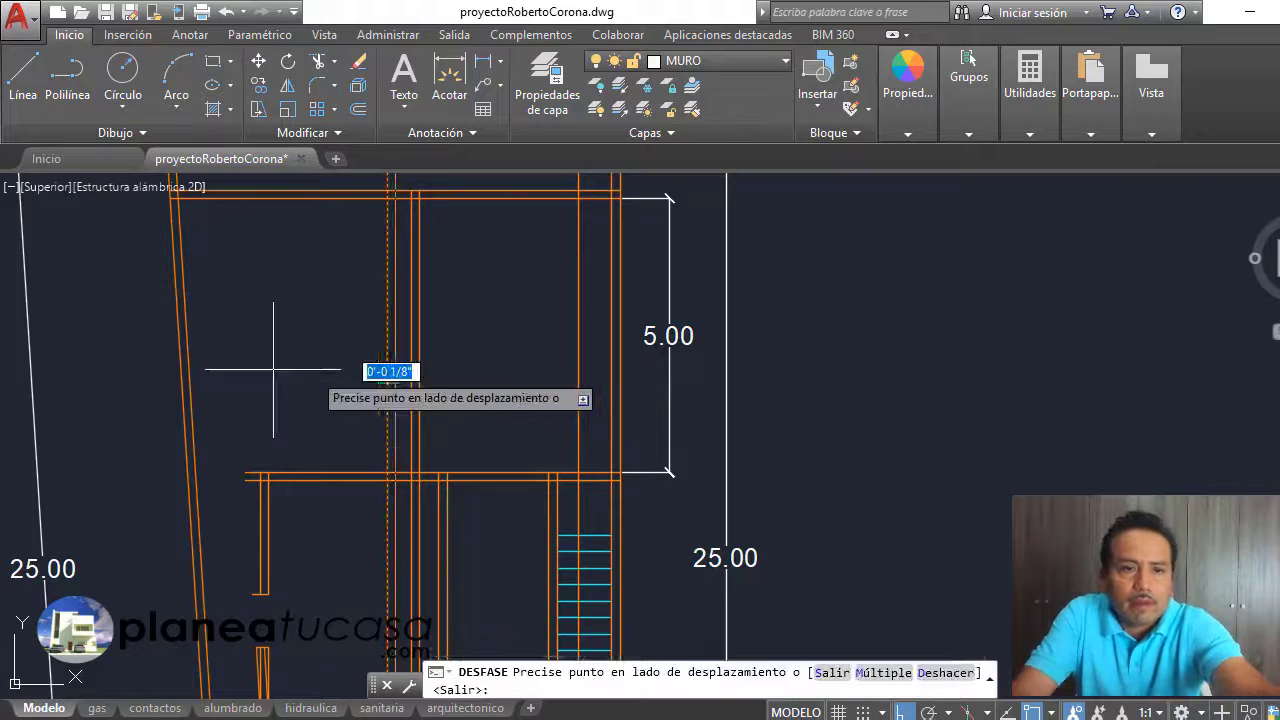
click(271, 366)
key(Escape)
scroll(491, 371, down, 3)
scroll(451, 400, up, 3)
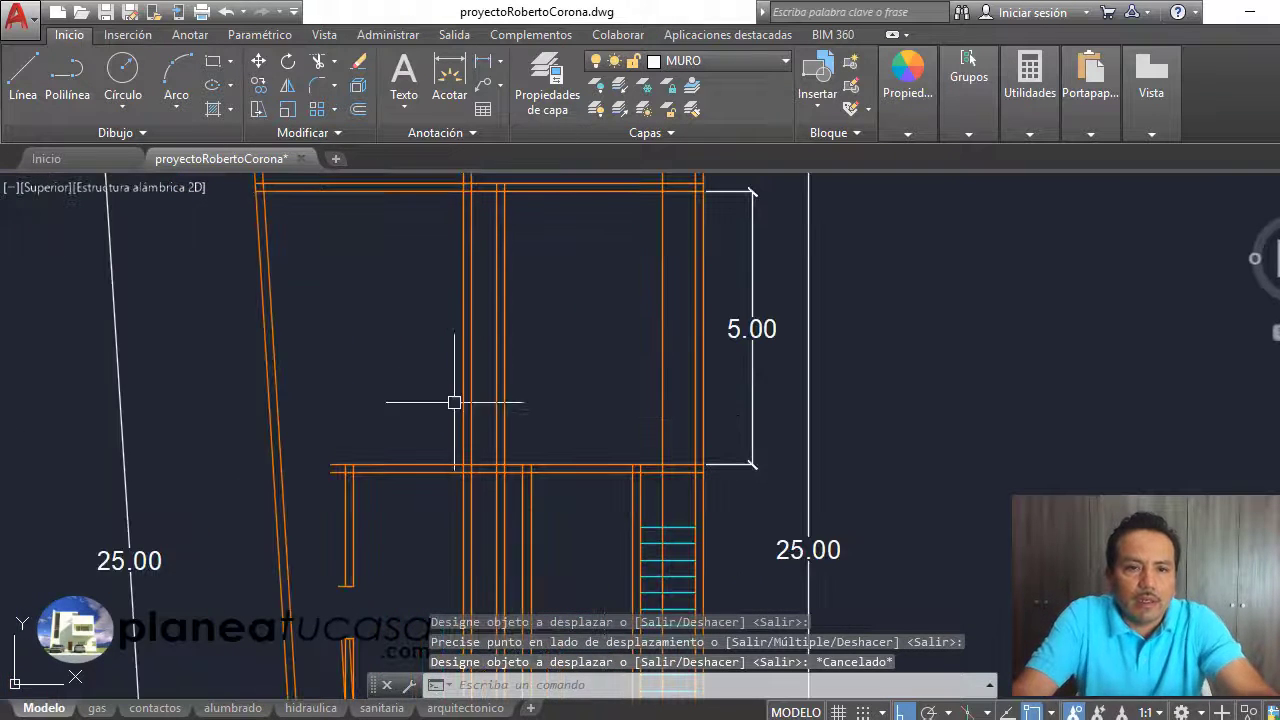
scroll(629, 380, down, 1)
scroll(659, 371, up, 1)
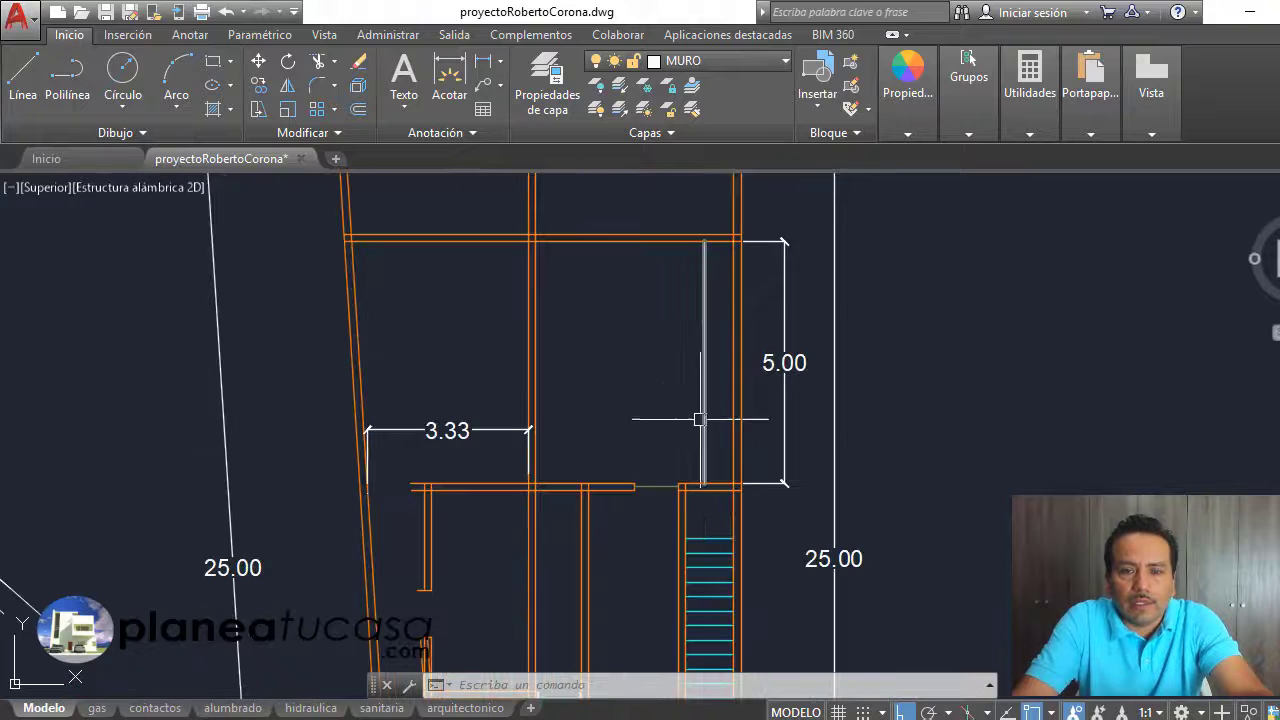
Step: Offset the horizontal wall line 0.9 upward for the new bedroom wall
scroll(685, 323, down, 1)
scroll(645, 320, up, 1)
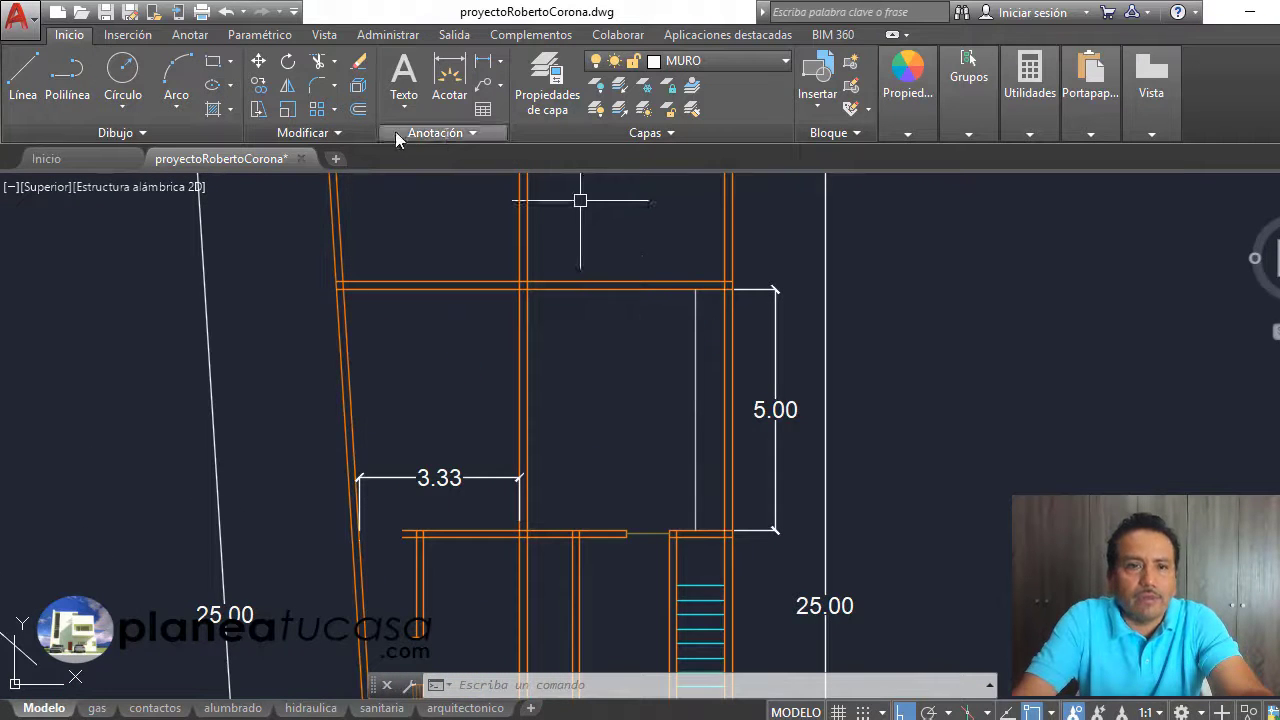
click(357, 110)
scroll(660, 555, up, 1)
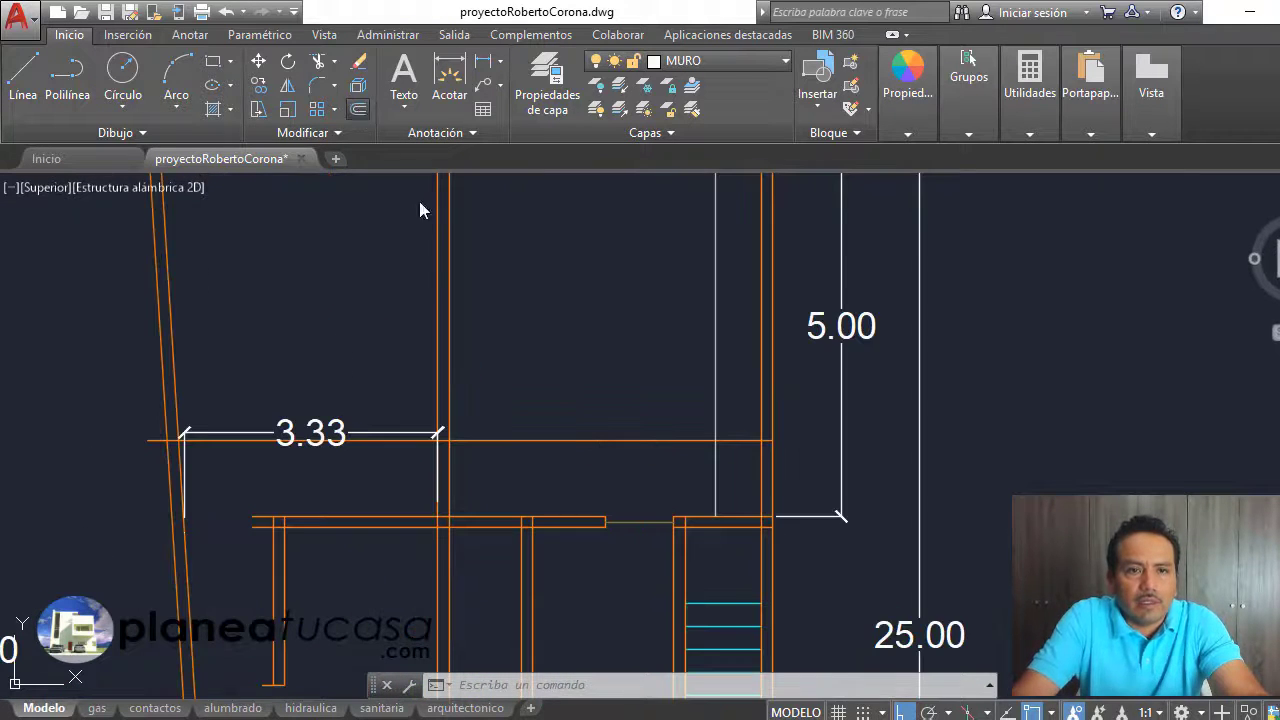
key(Return)
text(.9)
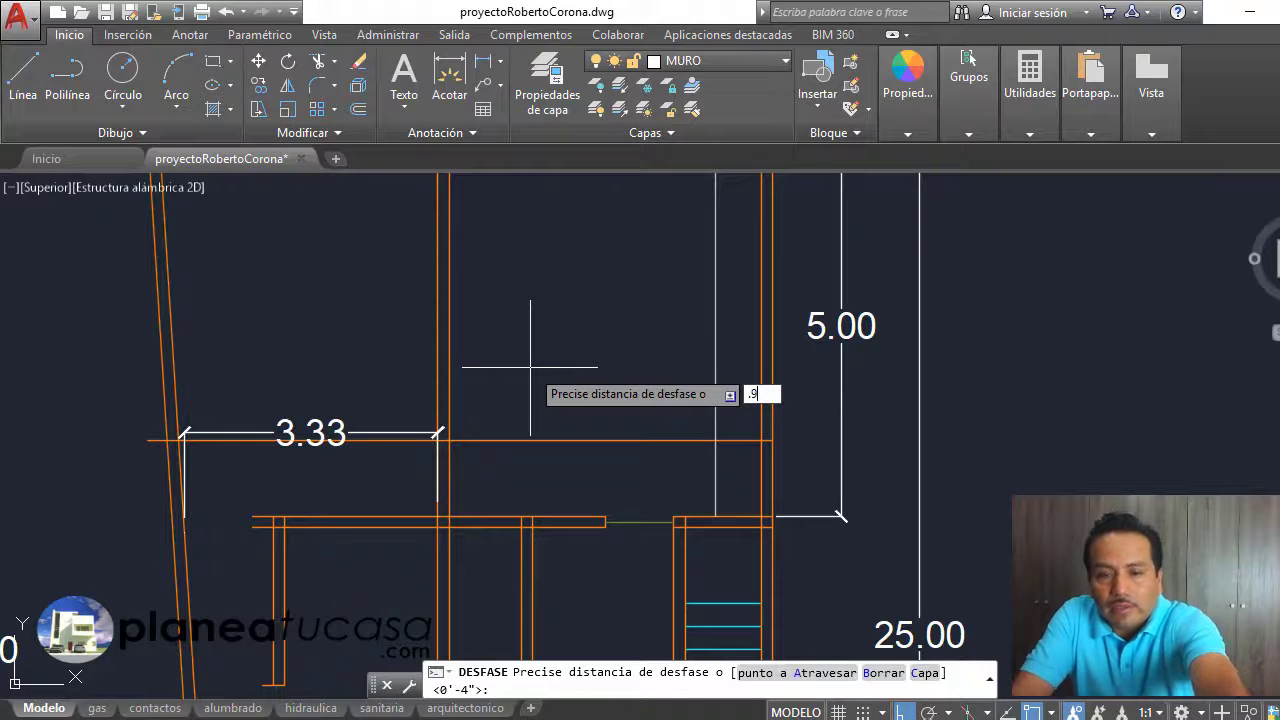
key(Return)
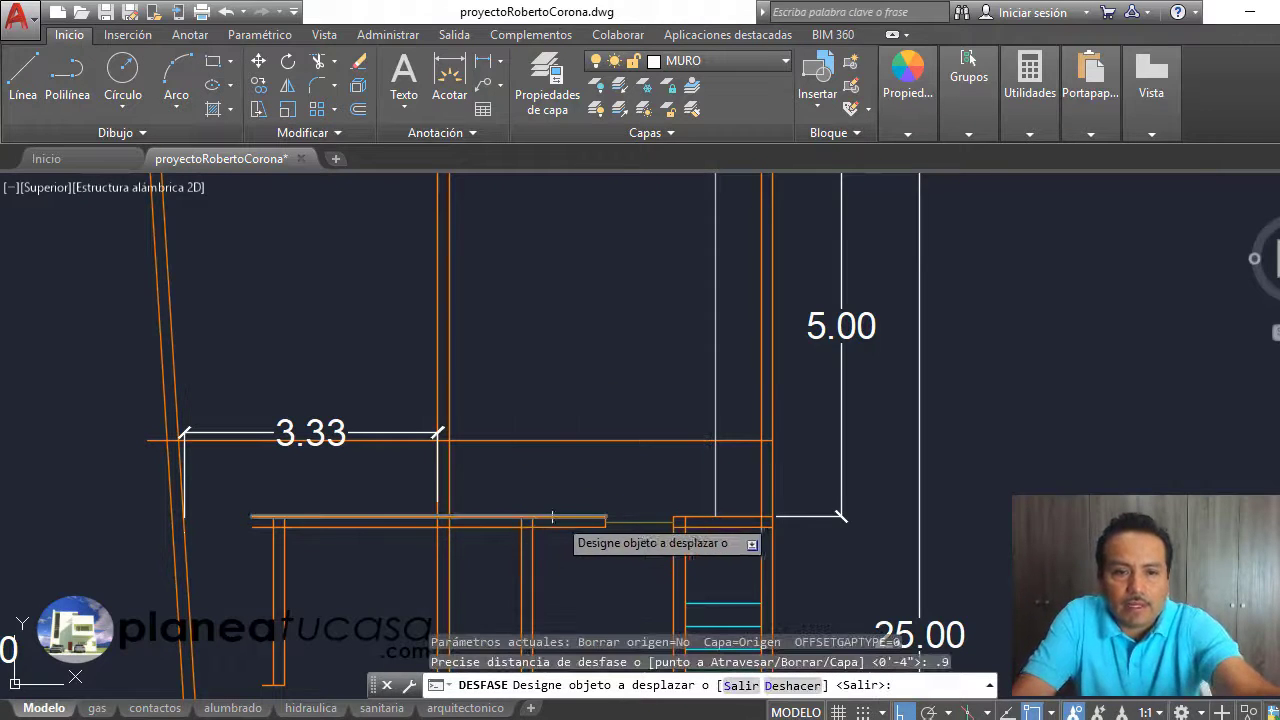
click(553, 518)
click(560, 340)
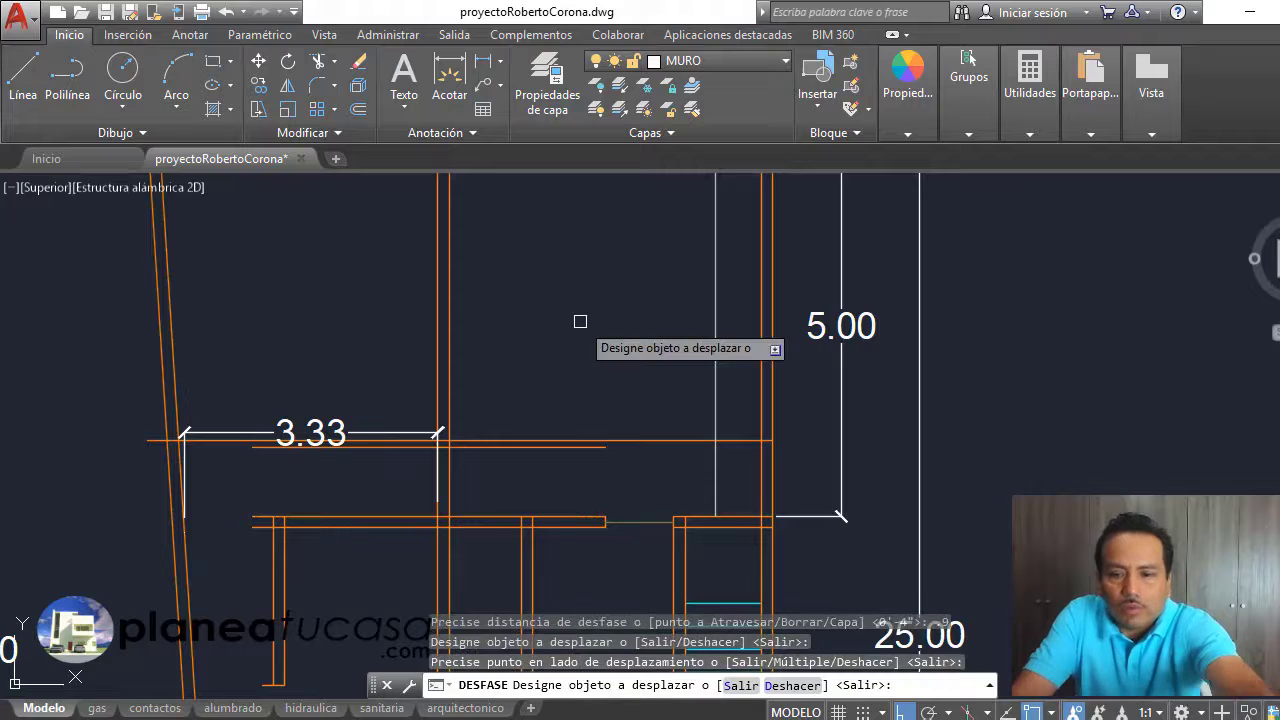
Step: Offset the new horizontal line 0.15 to form the wall thickness
key(Return)
key(Return)
text(.15)
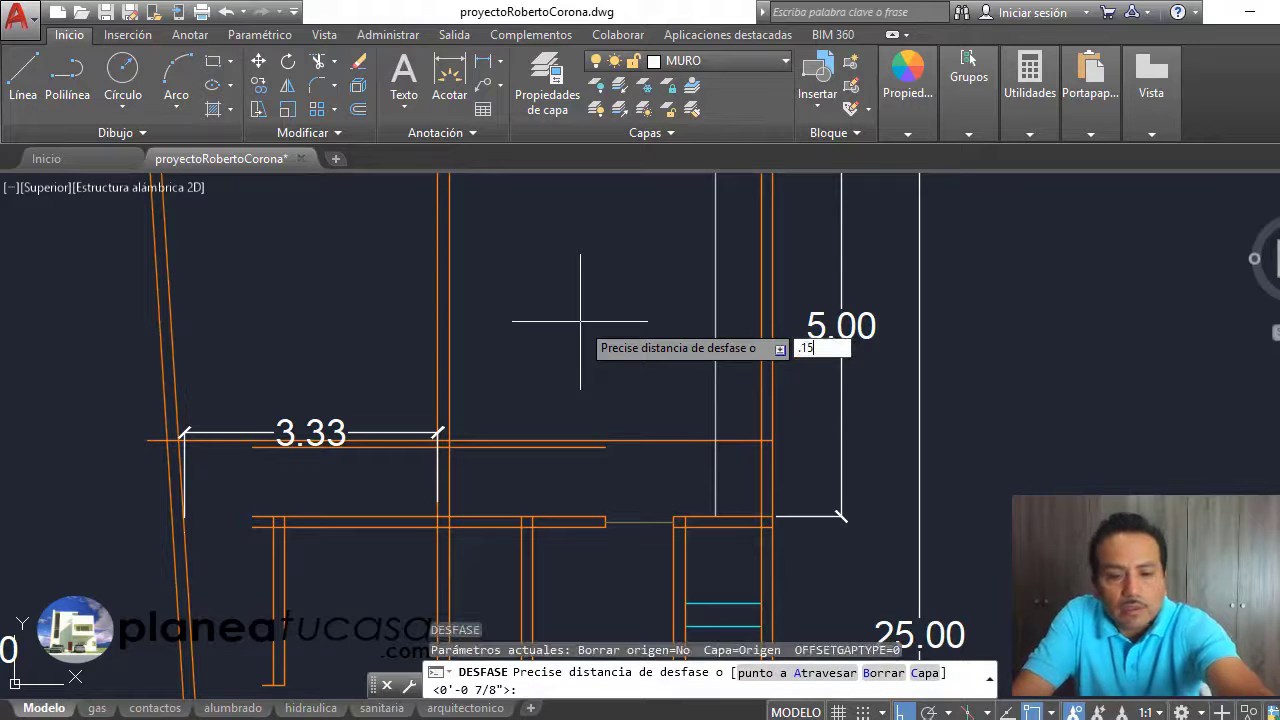
key(Return)
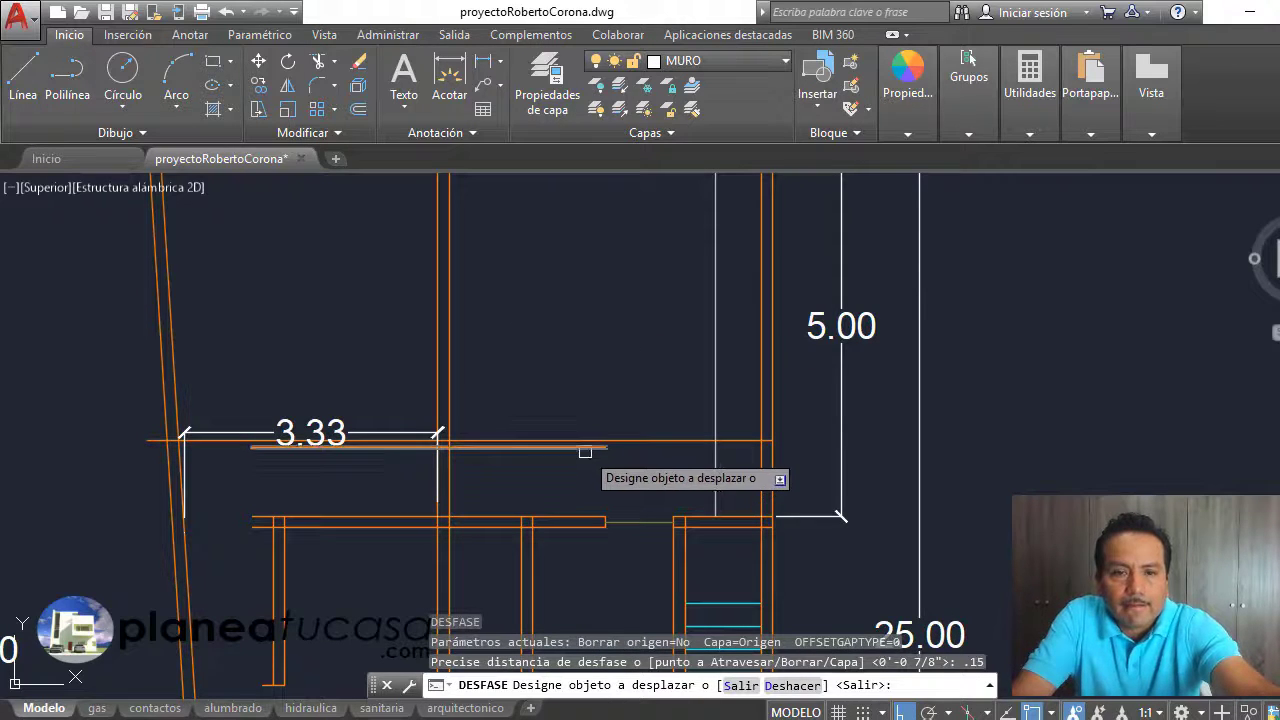
click(545, 447)
click(630, 400)
key(Escape)
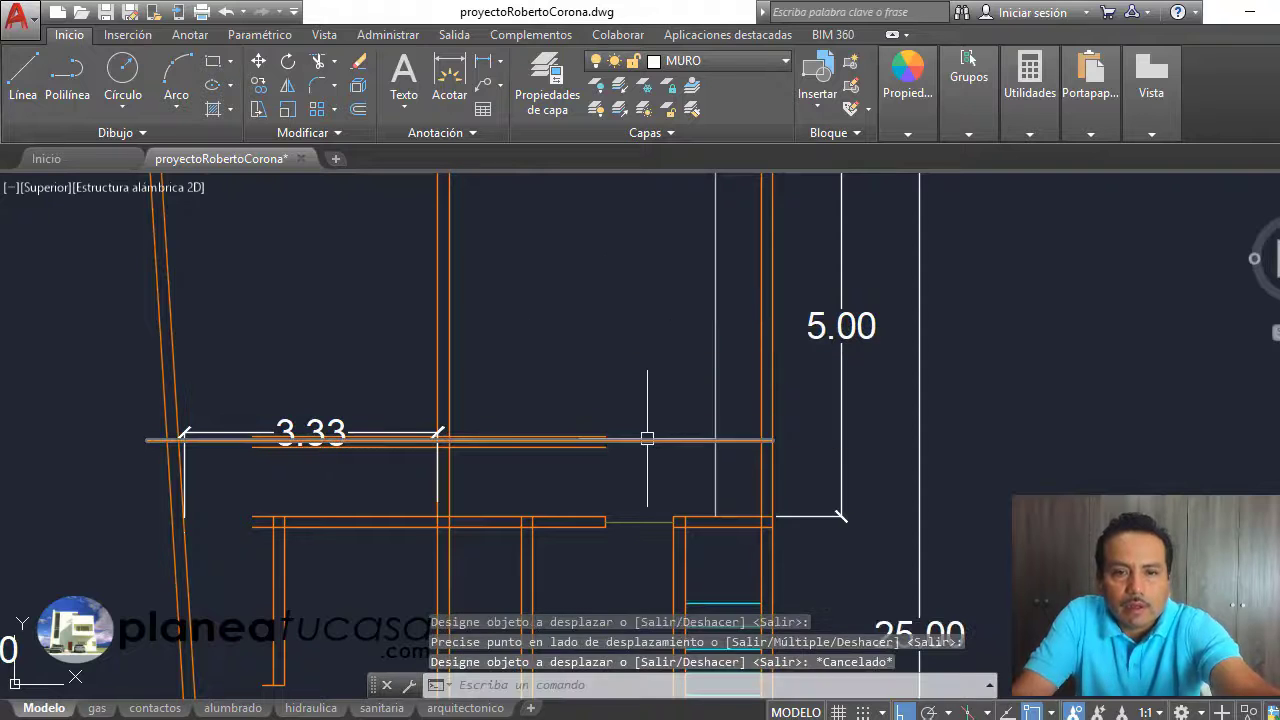
click(645, 440)
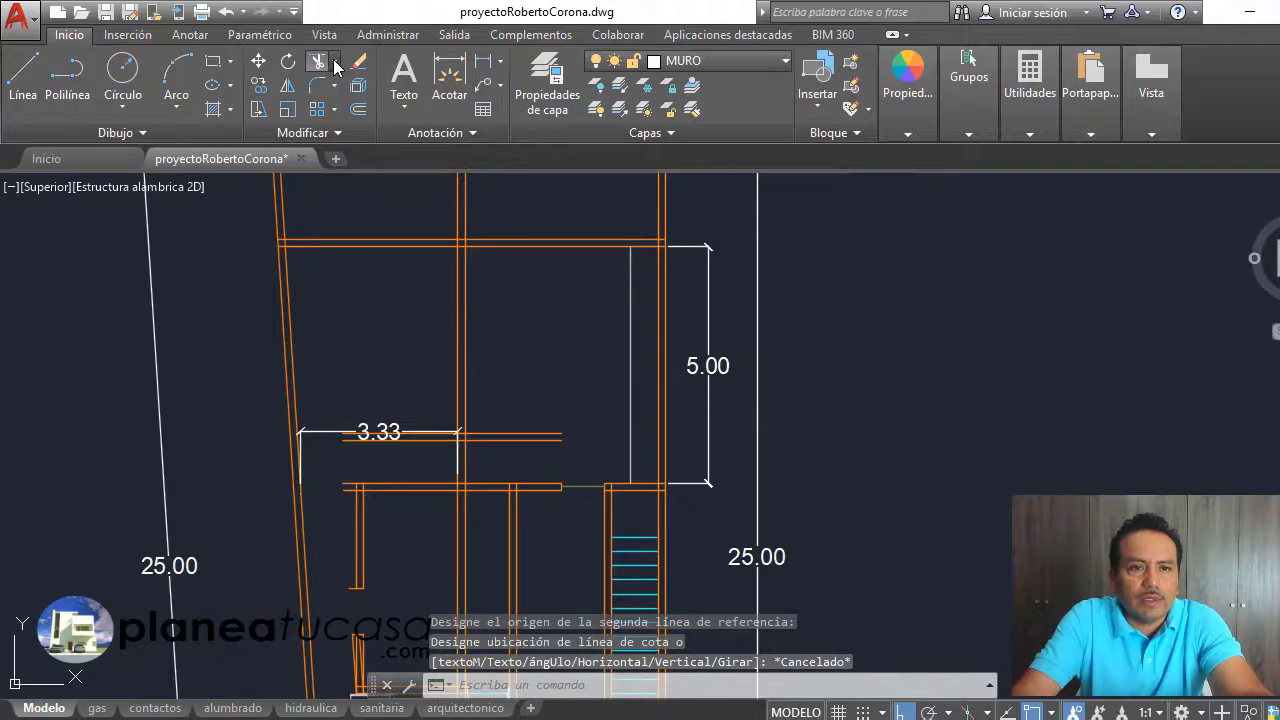
Step: Use Alargar with all boundaries to extend both horizontal wall lines right to the vertical wall
click(335, 62)
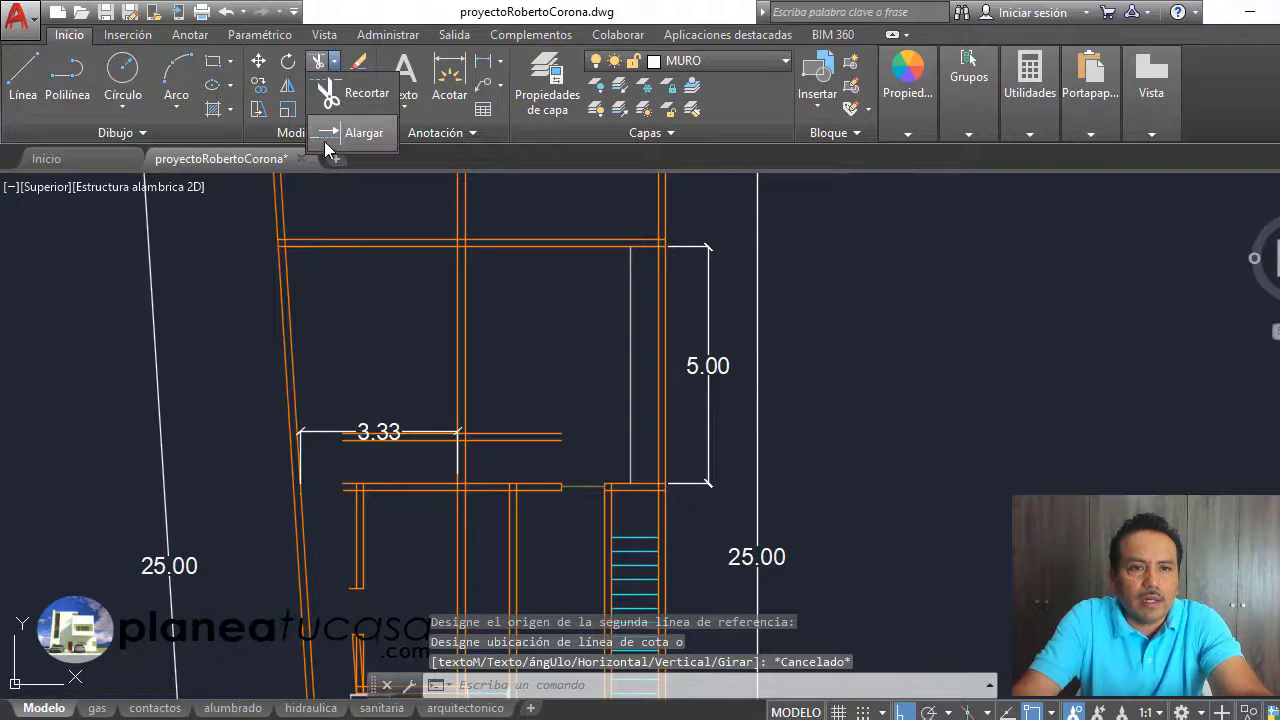
click(335, 140)
key(Return)
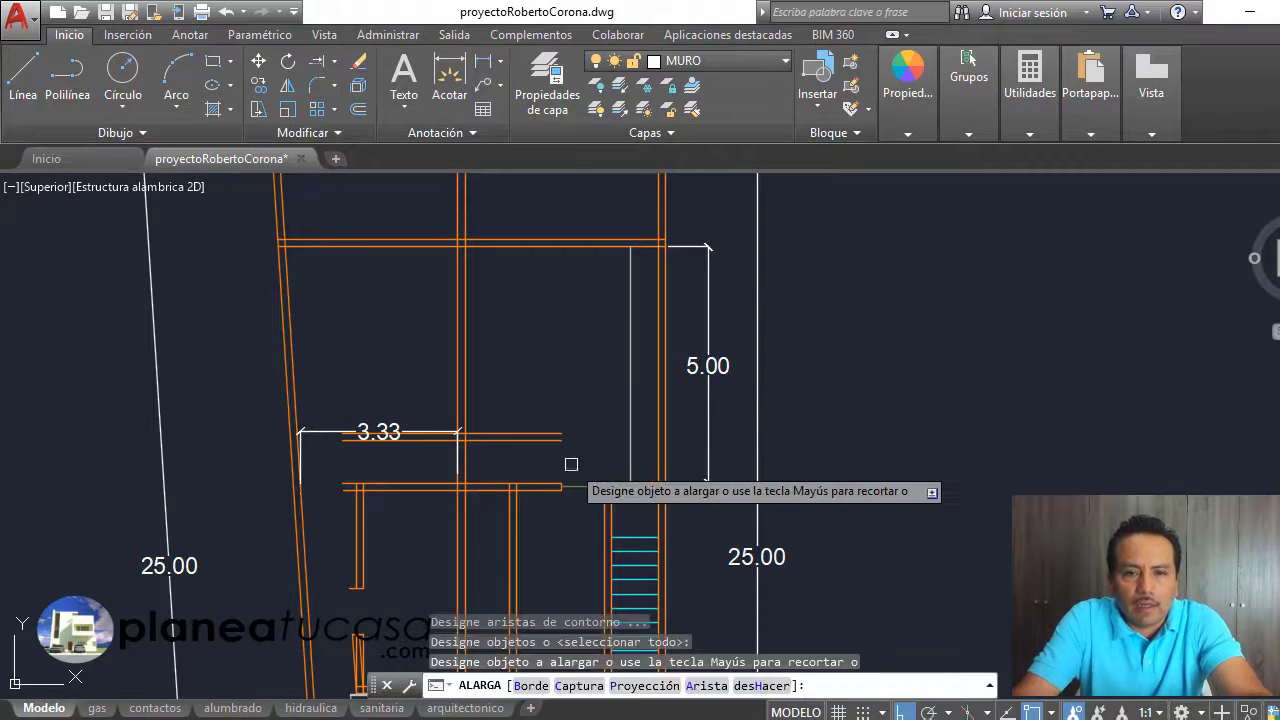
scroll(585, 462, up, 2)
click(526, 460)
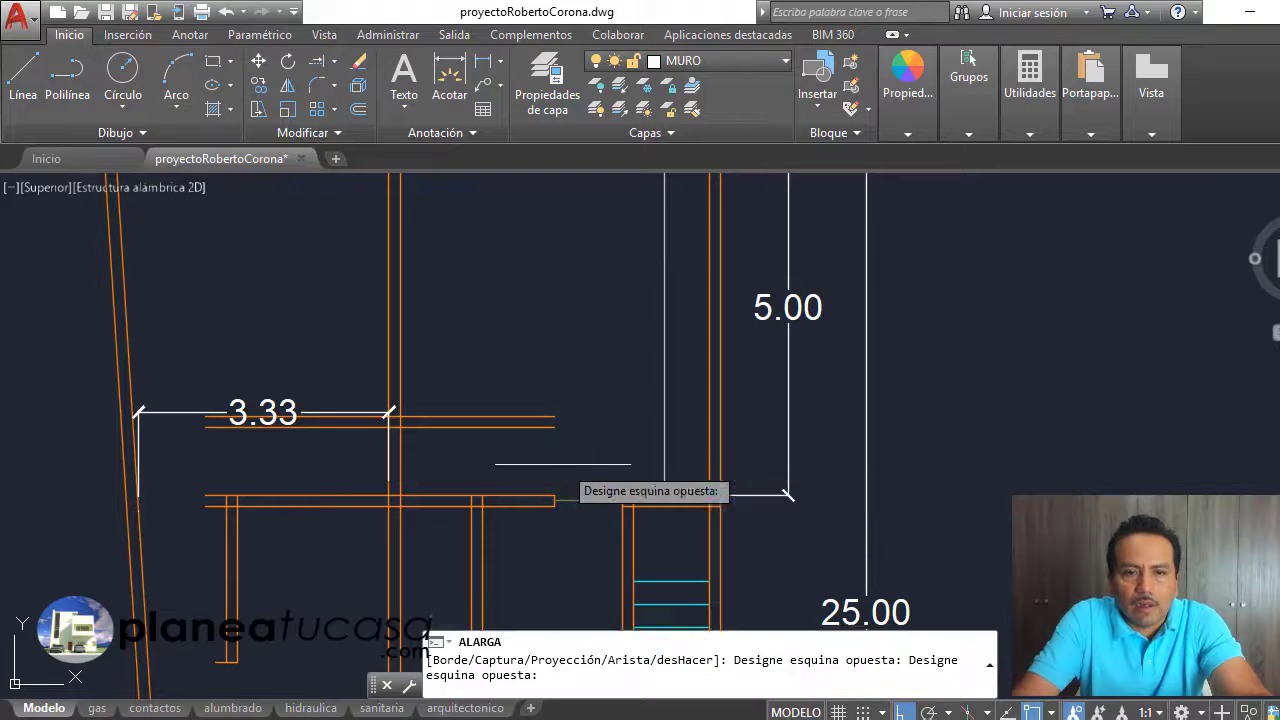
click(523, 355)
click(643, 443)
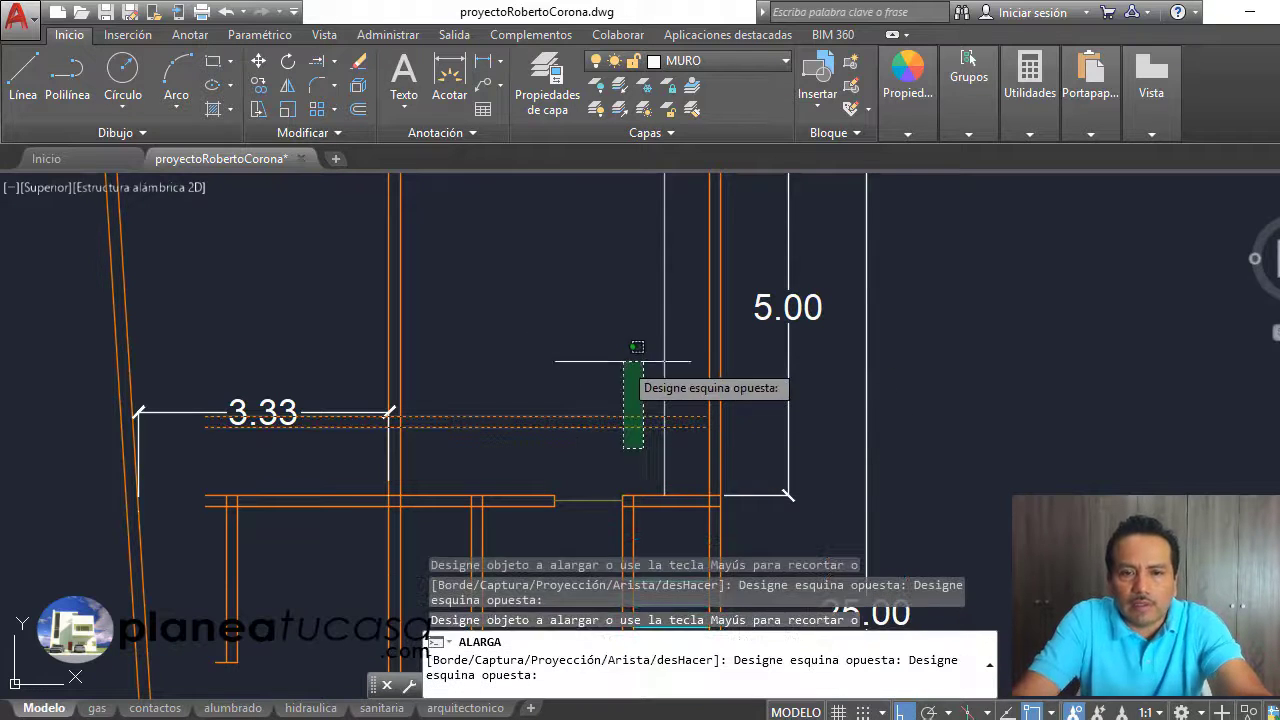
click(625, 345)
click(668, 440)
click(688, 400)
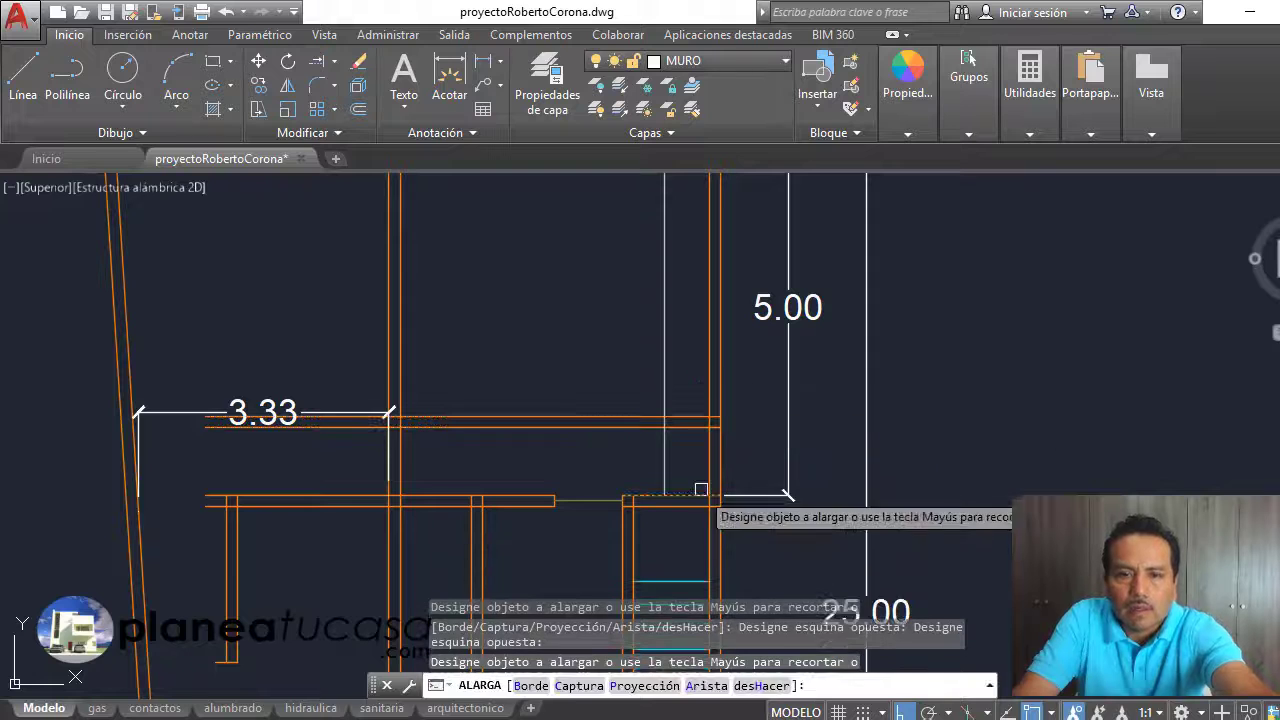
key(Escape)
Step: Start a Recortar trim on the wall line, then cancel it
click(336, 62)
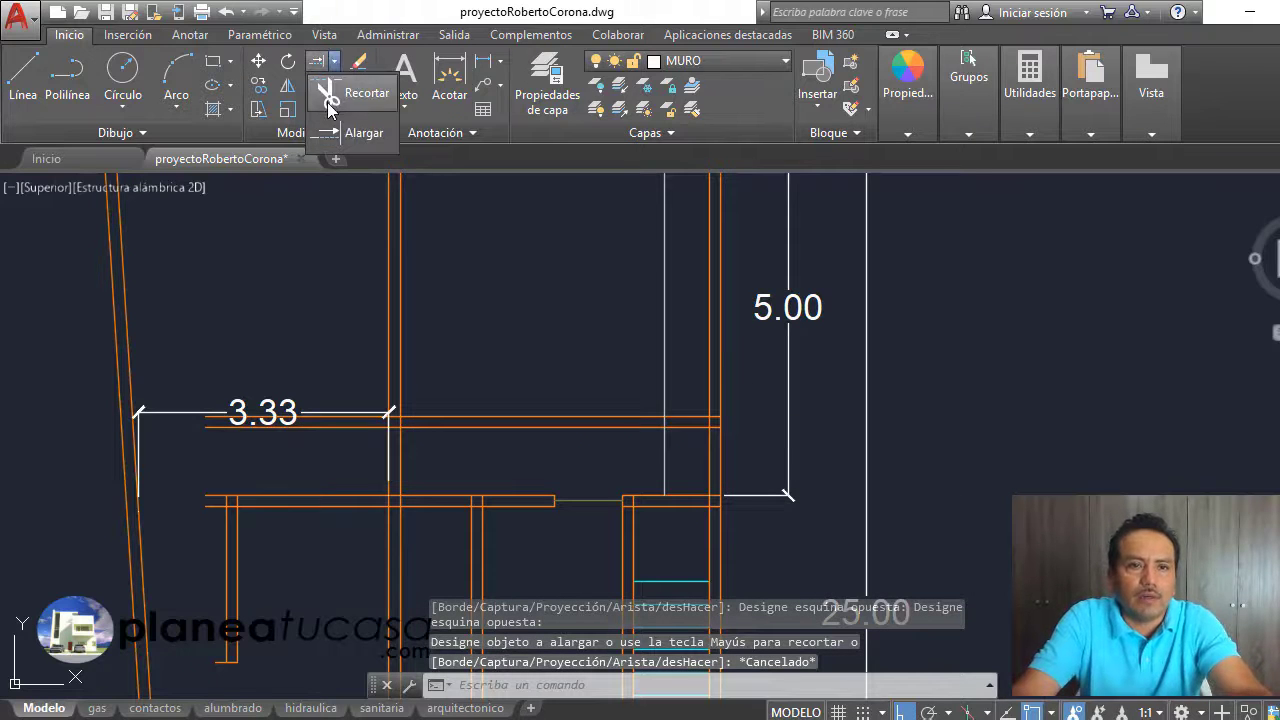
click(325, 90)
scroll(695, 445, up, 2)
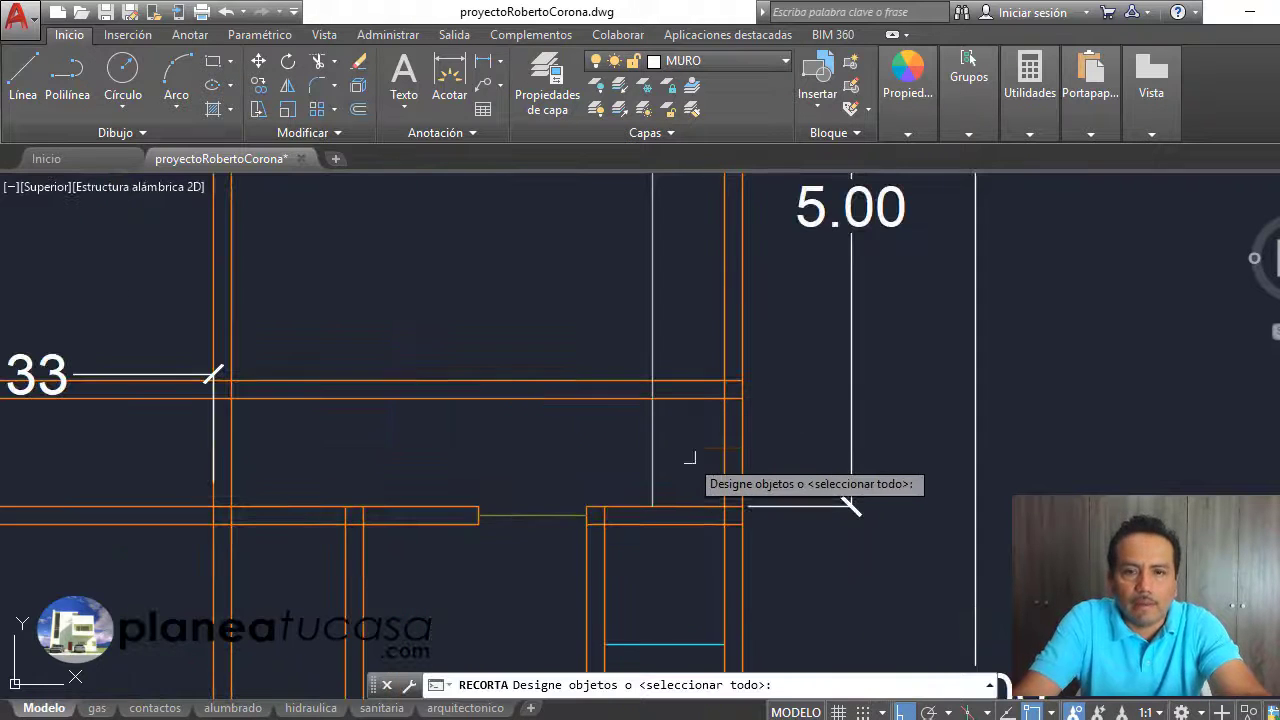
click(687, 381)
key(Return)
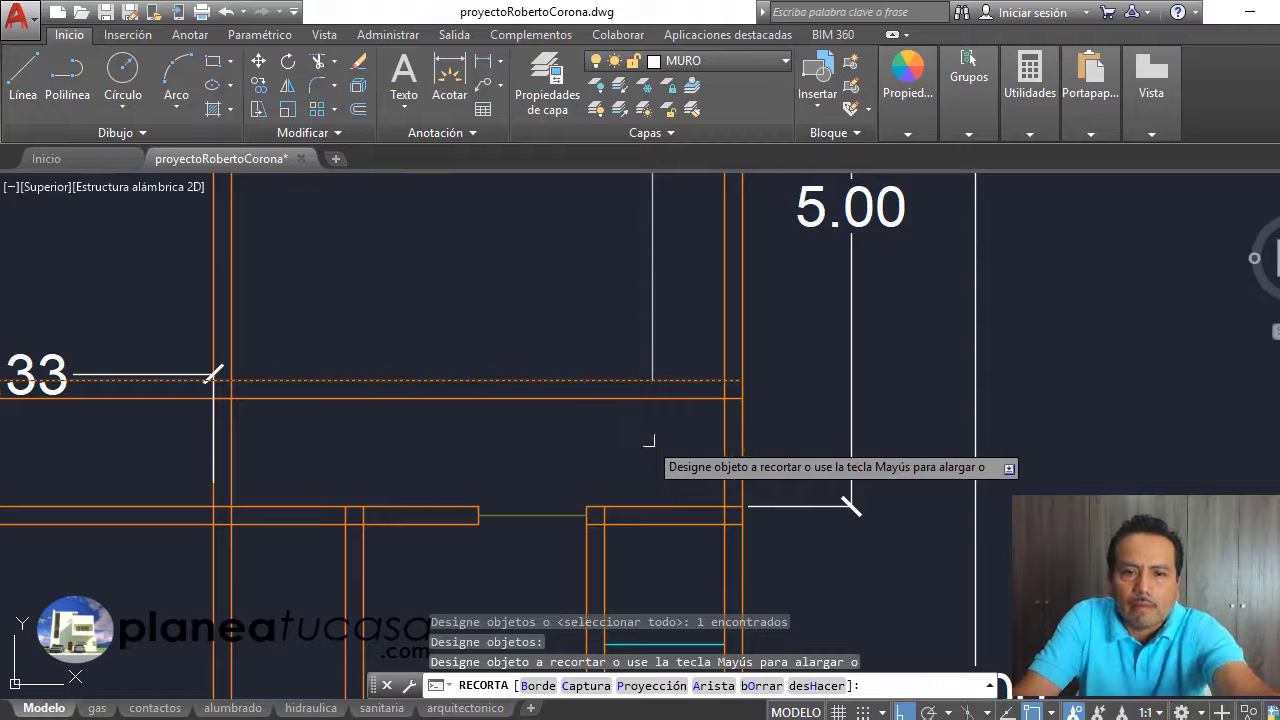
key(Escape)
scroll(648, 440, down, 3)
scroll(634, 400, up, 2)
scroll(634, 400, down, 2)
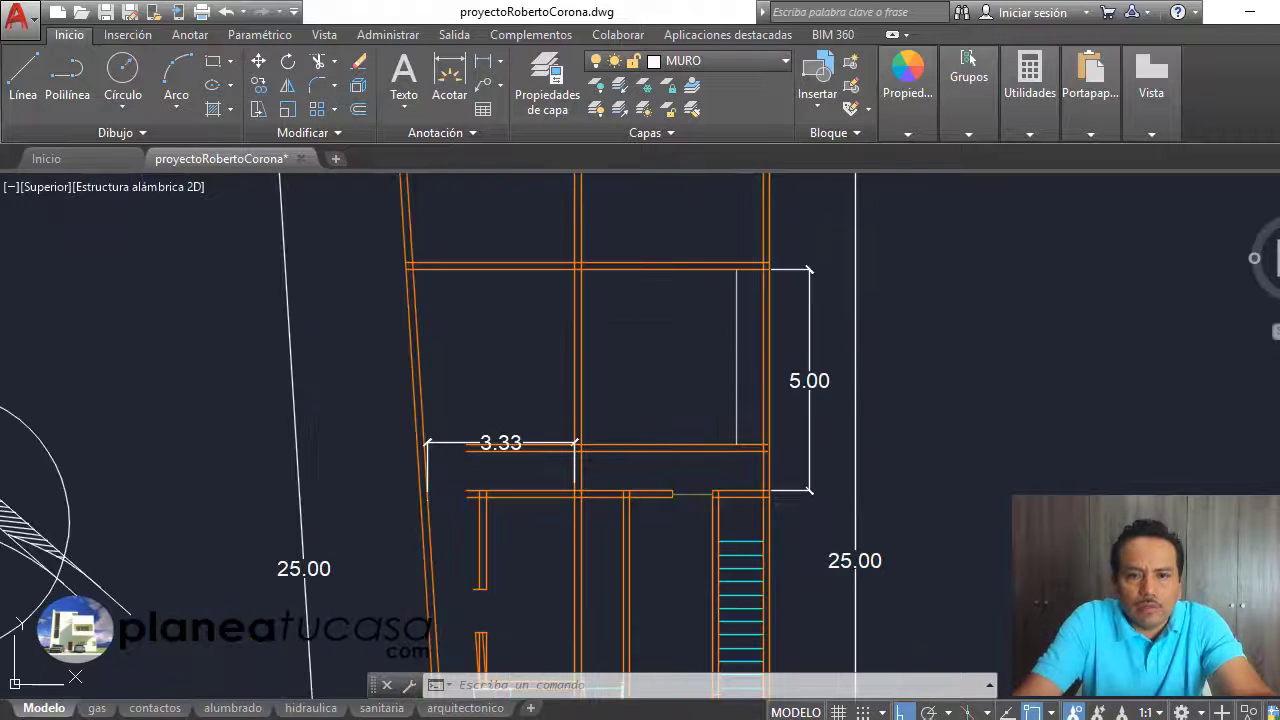
scroll(728, 471, up, 2)
Step: Offset the door jamb line 0.9 with DESFASE to mark the opening's other side
text(df)
key(Return)
text(.9)
key(Return)
scroll(524, 385, up, 3)
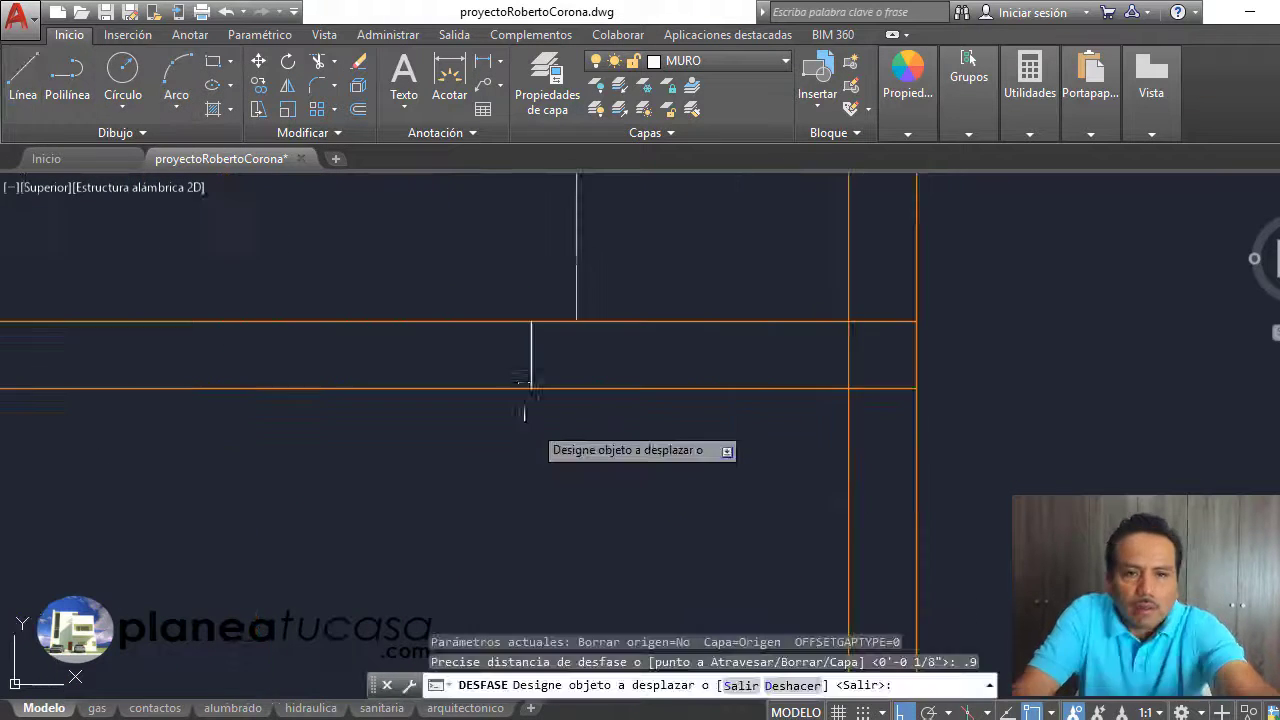
click(531, 363)
click(296, 377)
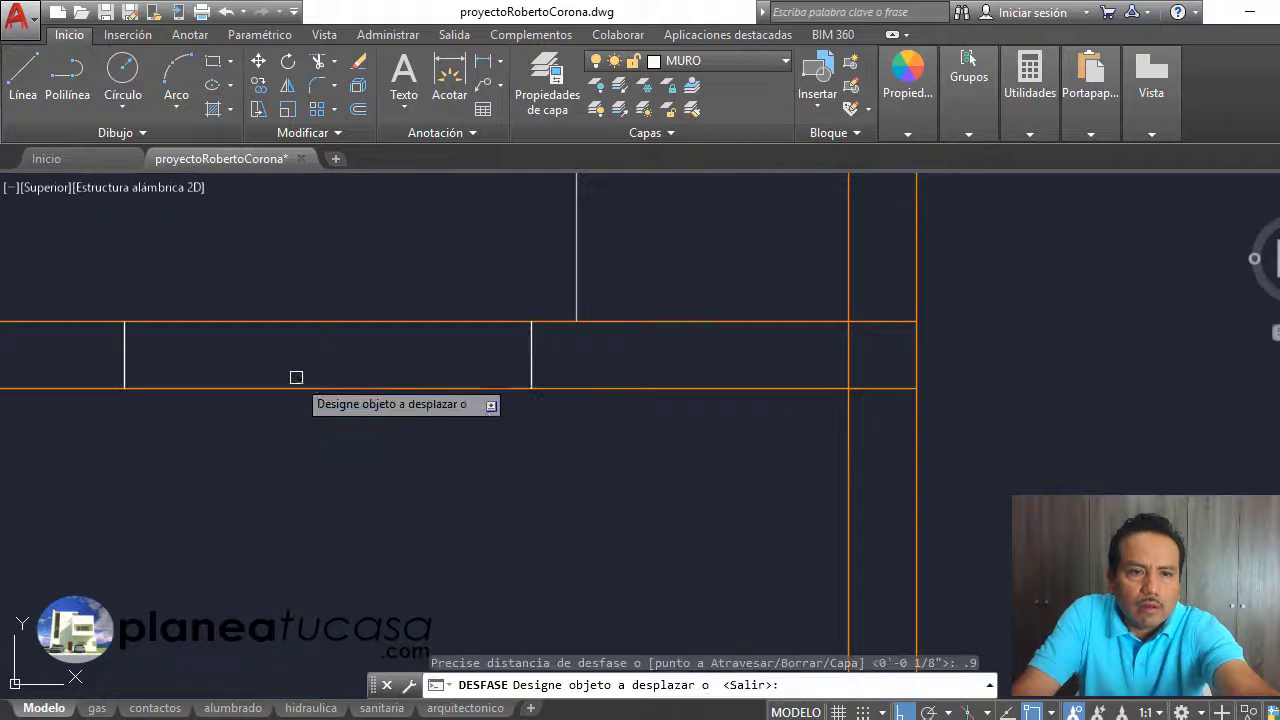
scroll(632, 546, down, 2)
key(Escape)
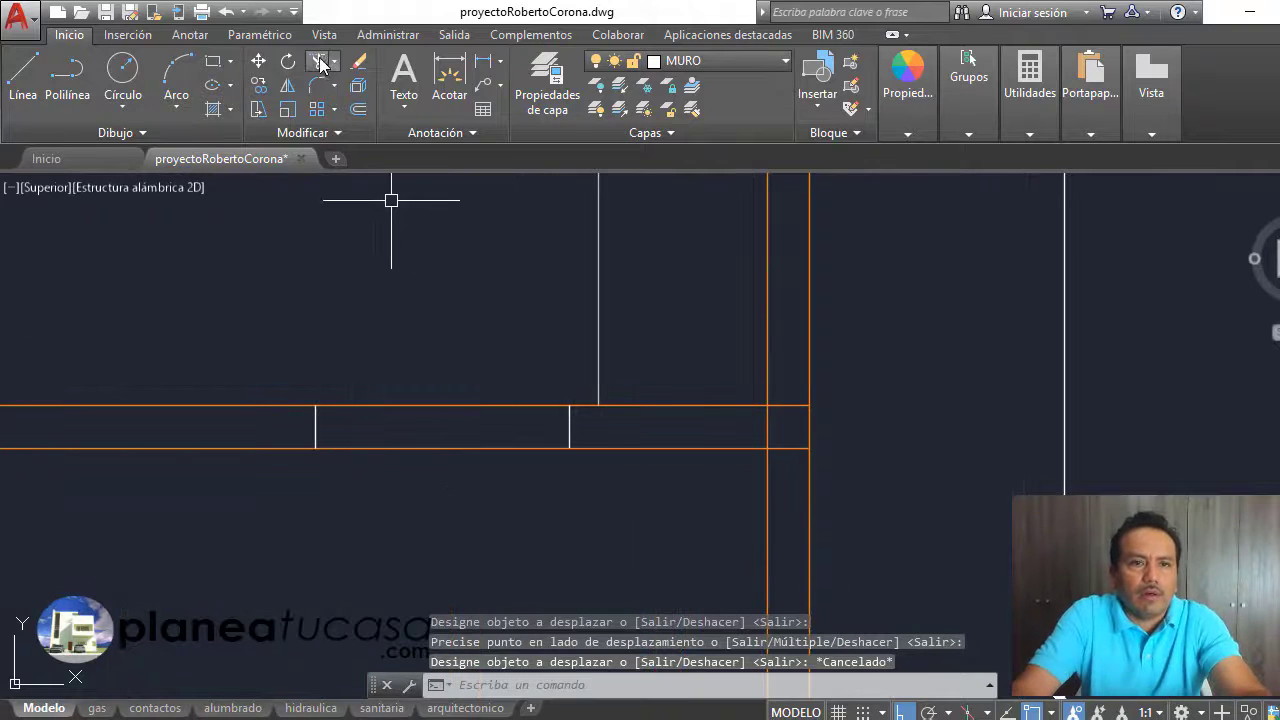
Step: Trim the wall segments between the two jambs, using all objects as cutting edges
click(320, 62)
key(Return)
click(428, 514)
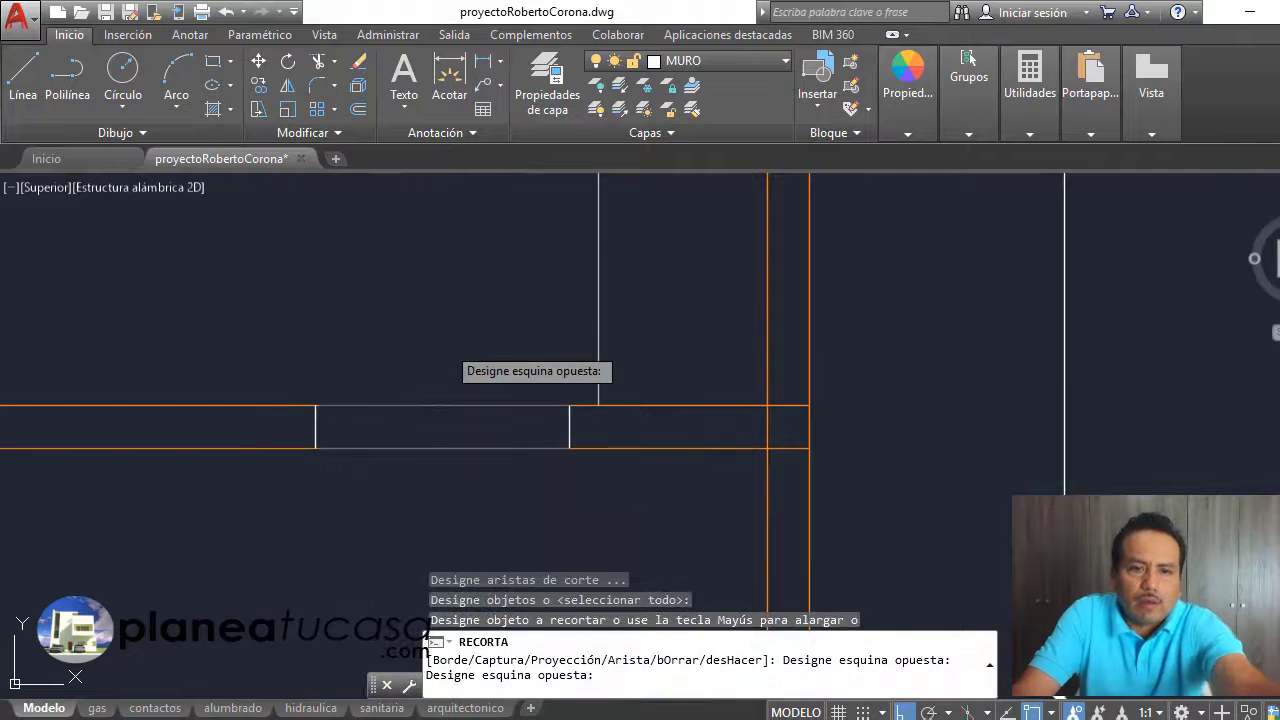
click(448, 345)
key(Escape)
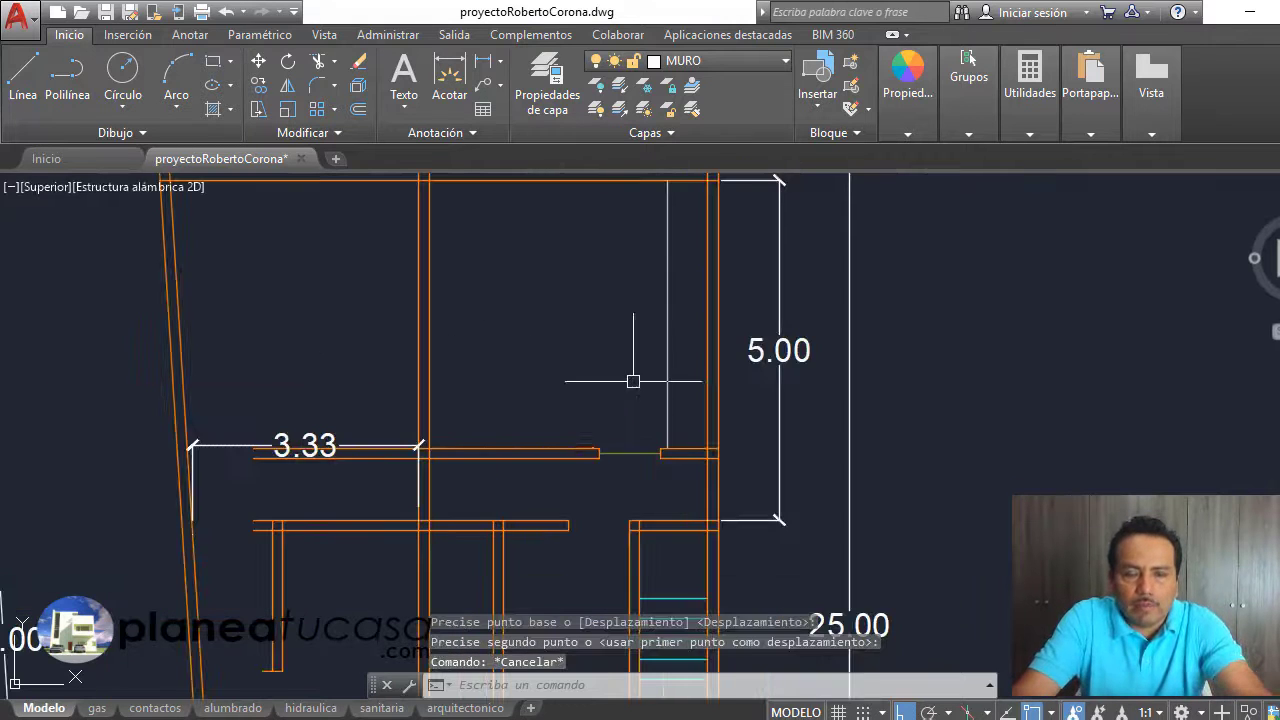
scroll(600, 400, down, 3)
scroll(600, 414, up, 2)
scroll(554, 408, down, 3)
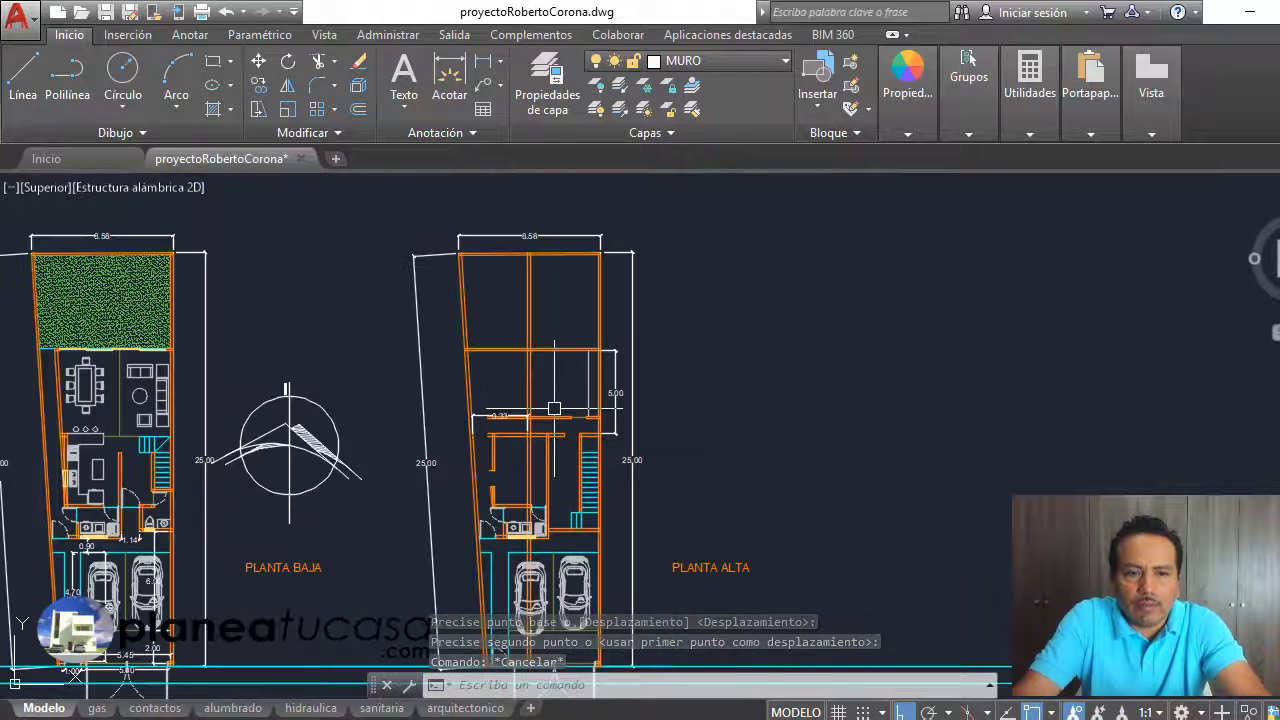
scroll(522, 547, up, 4)
scroll(480, 495, up, 2)
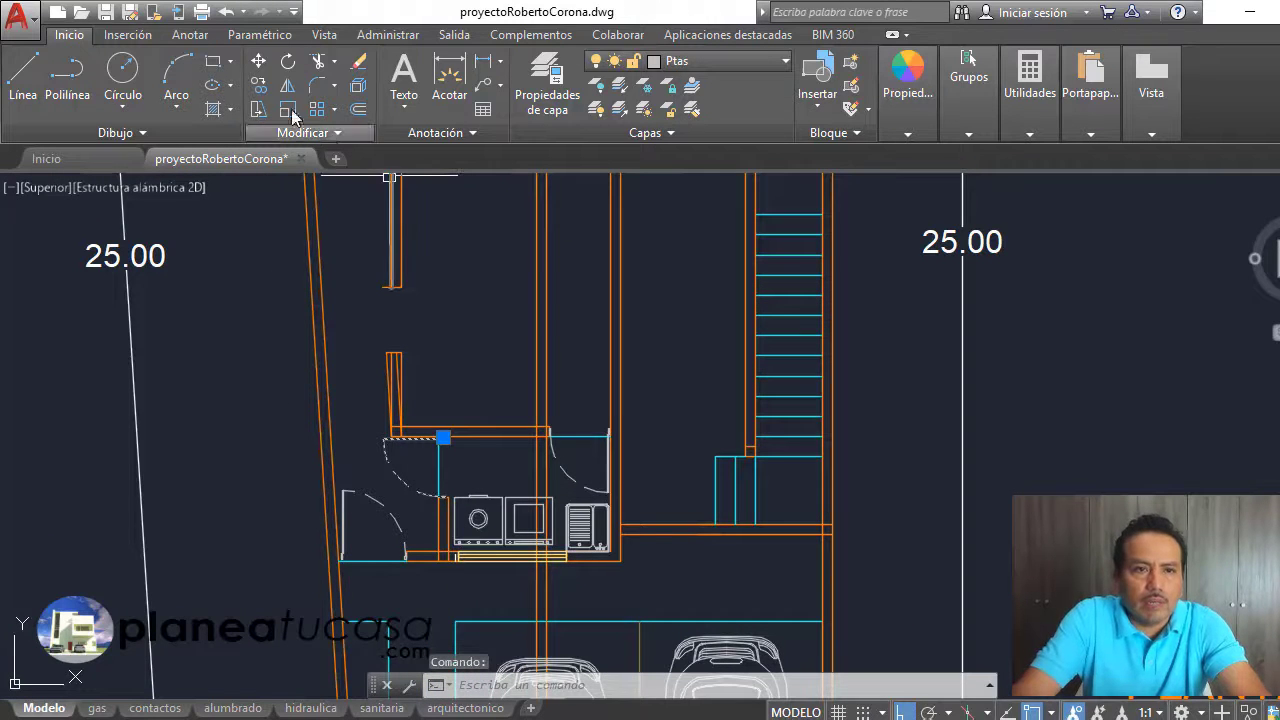
Step: Copy the existing kitchen door with CO from its base point toward the new wall opening
text(co)
key(Return)
scroll(440, 525, up, 1)
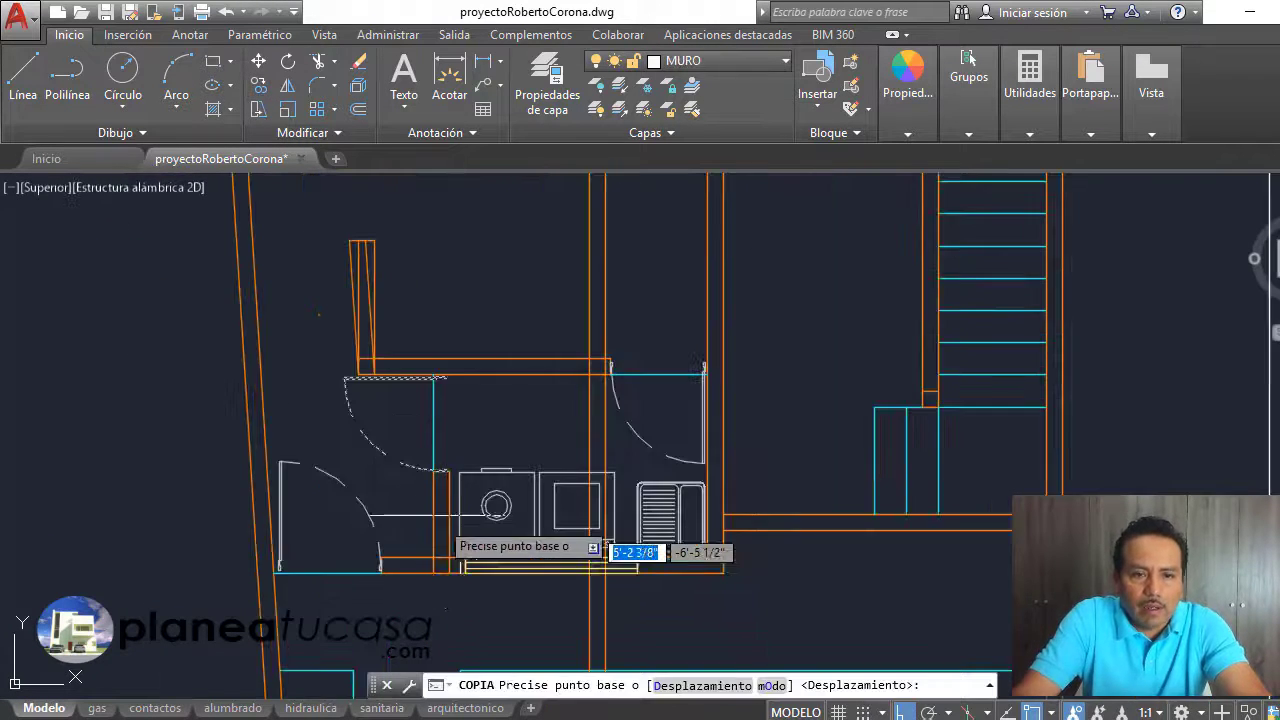
scroll(440, 515, up, 2)
scroll(470, 450, up, 3)
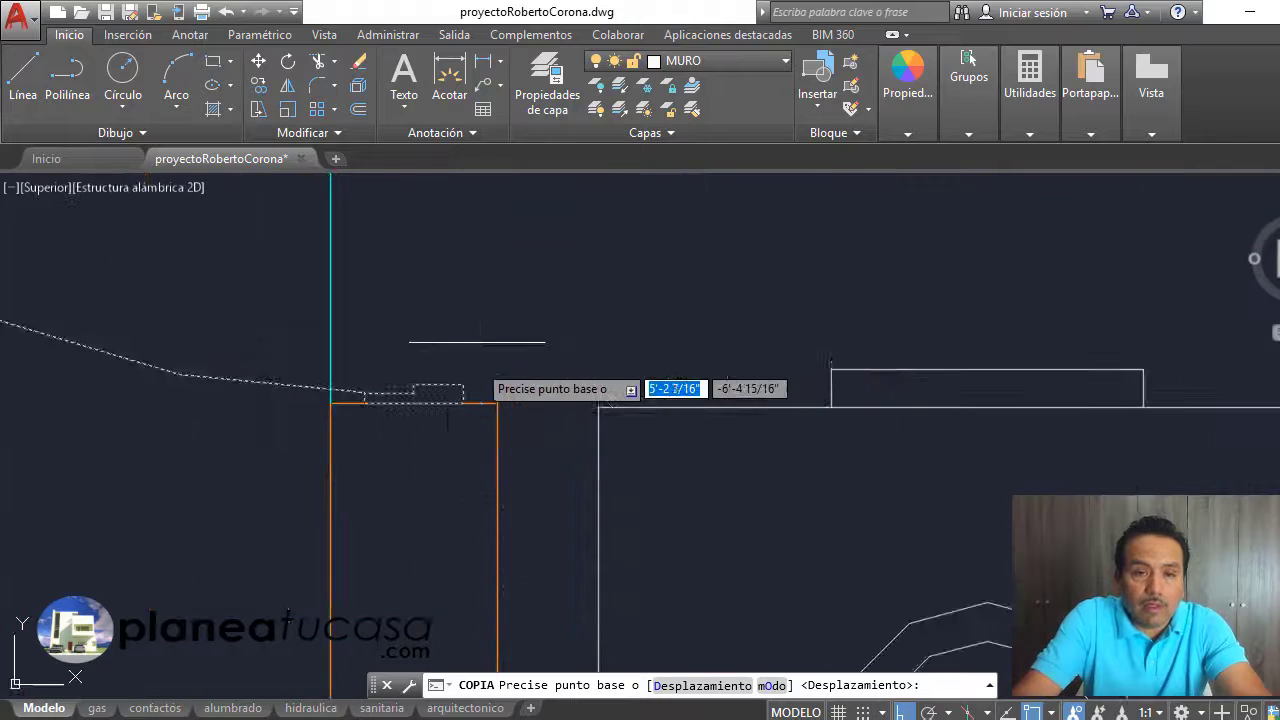
click(418, 396)
scroll(418, 400, down, 3)
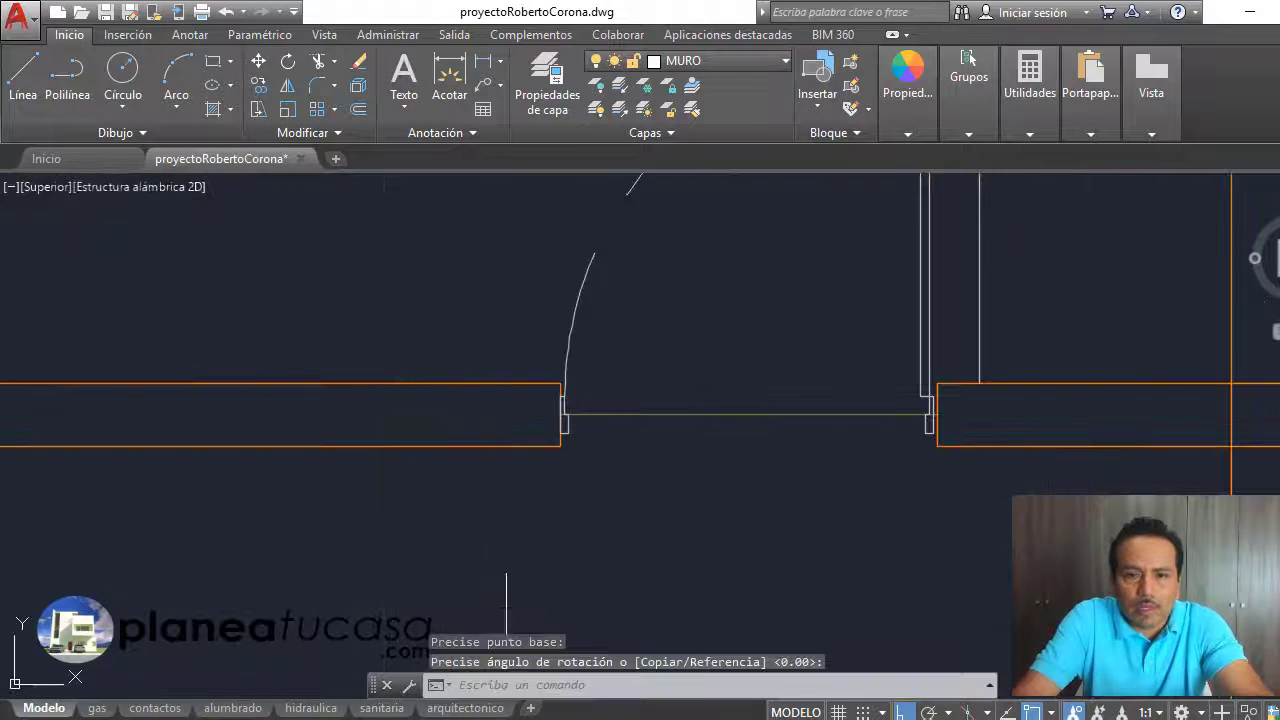
scroll(728, 537, down, 3)
scroll(728, 540, up, 1)
scroll(728, 485, down, 2)
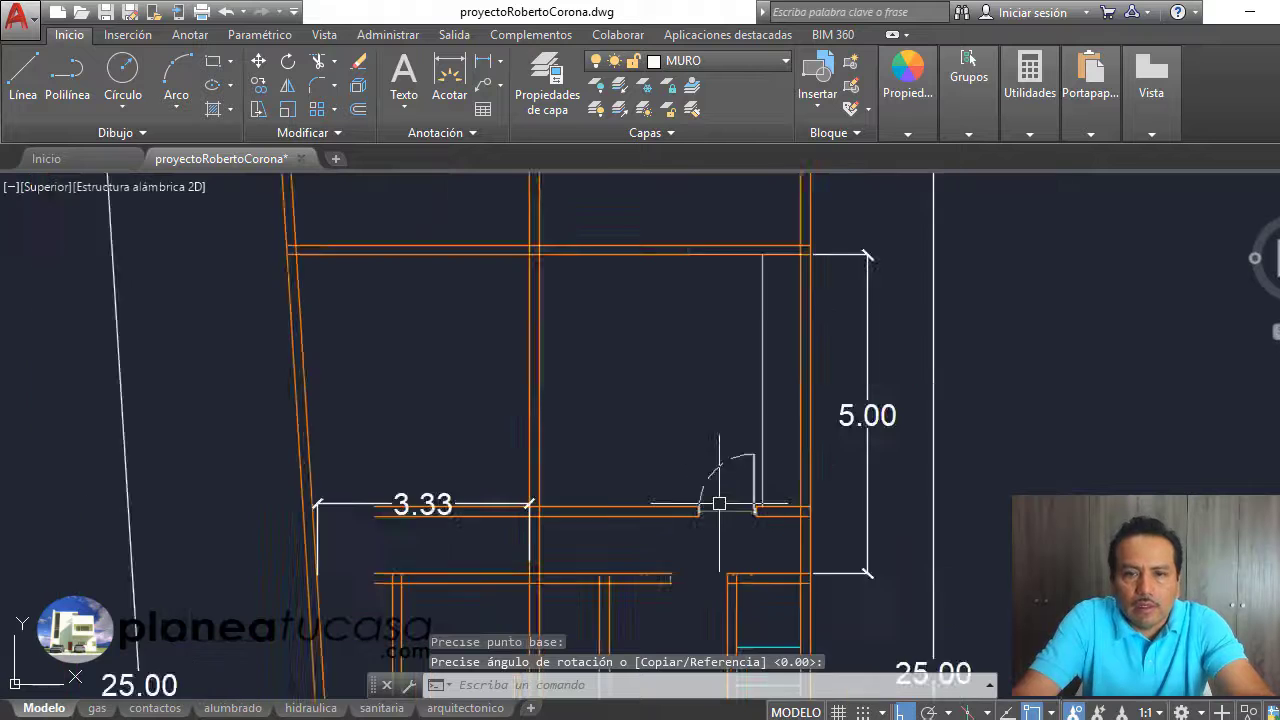
scroll(705, 497, down, 2)
scroll(710, 428, down, 2)
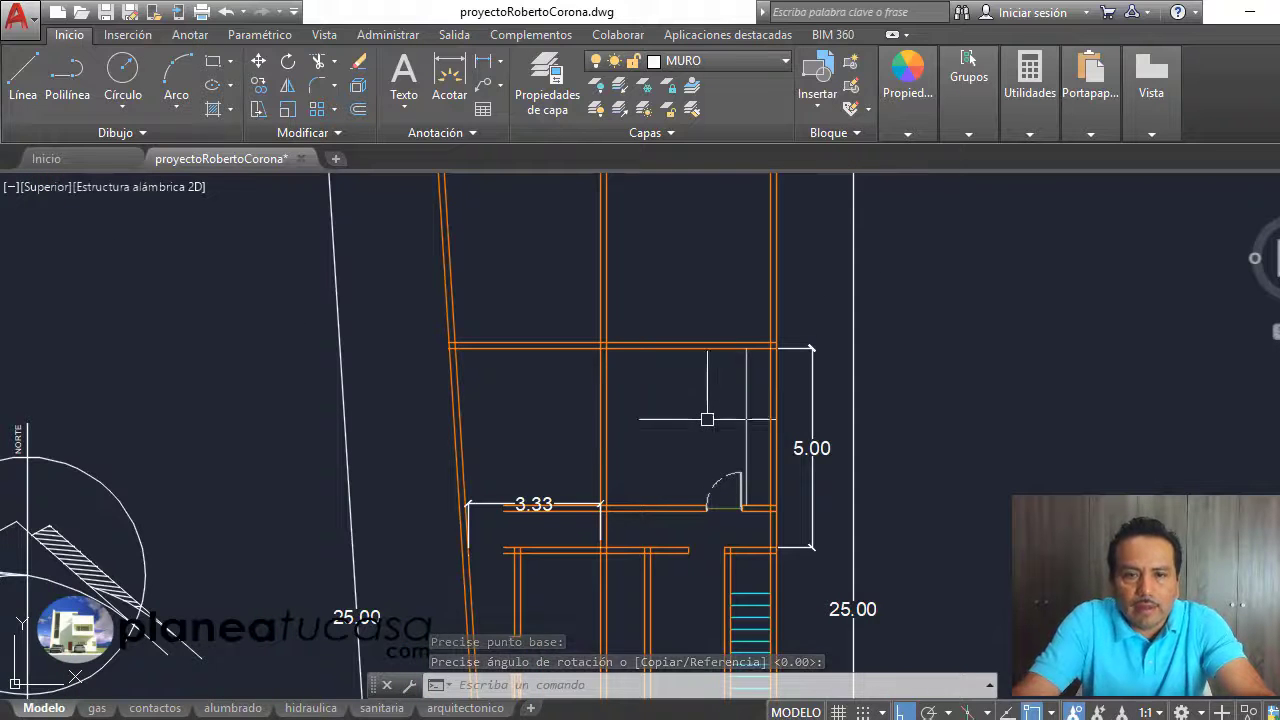
scroll(706, 420, down, 3)
scroll(690, 440, down, 3)
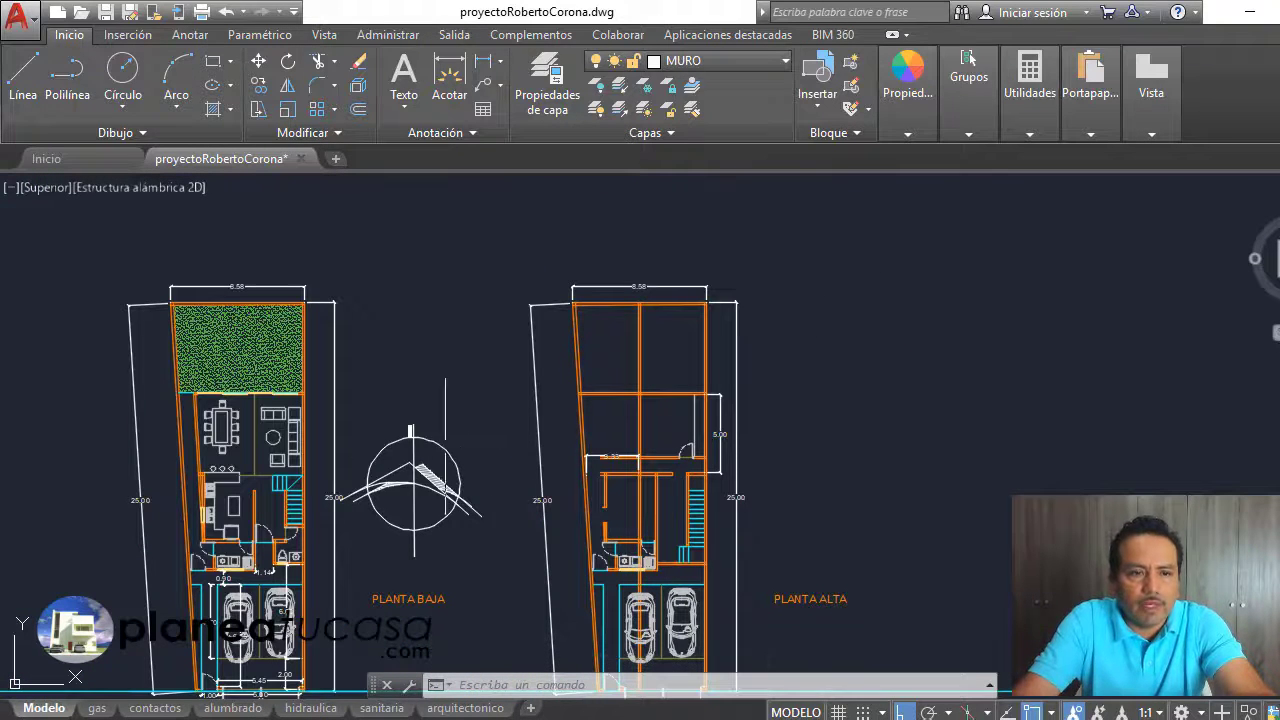
scroll(475, 445, down, 2)
scroll(475, 445, down, 3)
Step: Window-select the double bed and two nightstands and copy them from a base point
scroll(475, 445, down, 2)
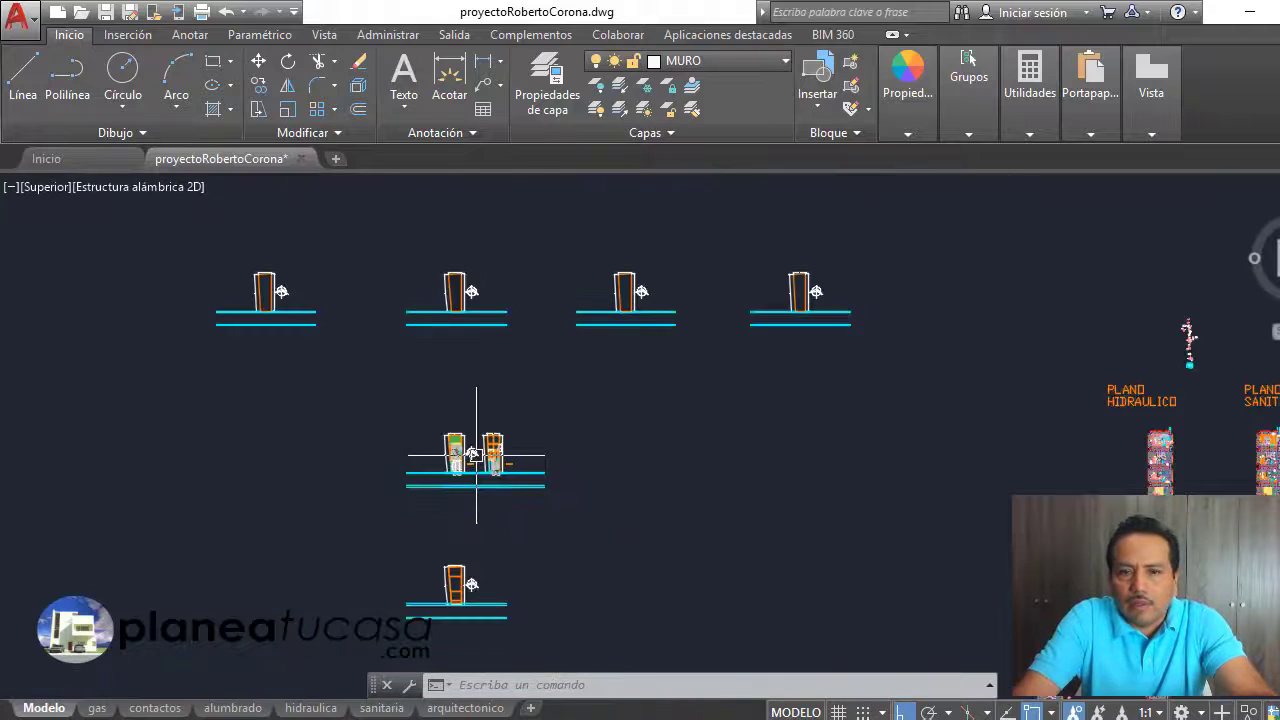
scroll(475, 445, down, 2)
scroll(1021, 488, up, 6)
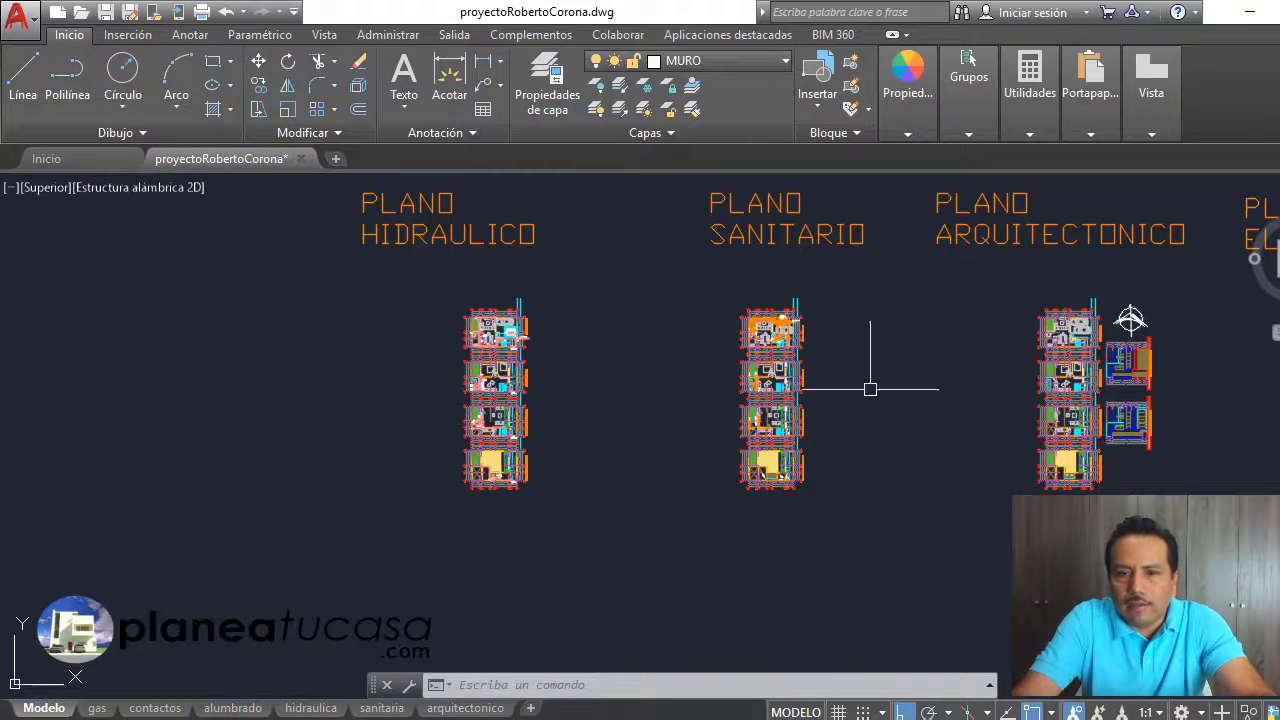
scroll(779, 358, up, 3)
scroll(700, 330, up, 3)
scroll(650, 280, up, 2)
click(597, 221)
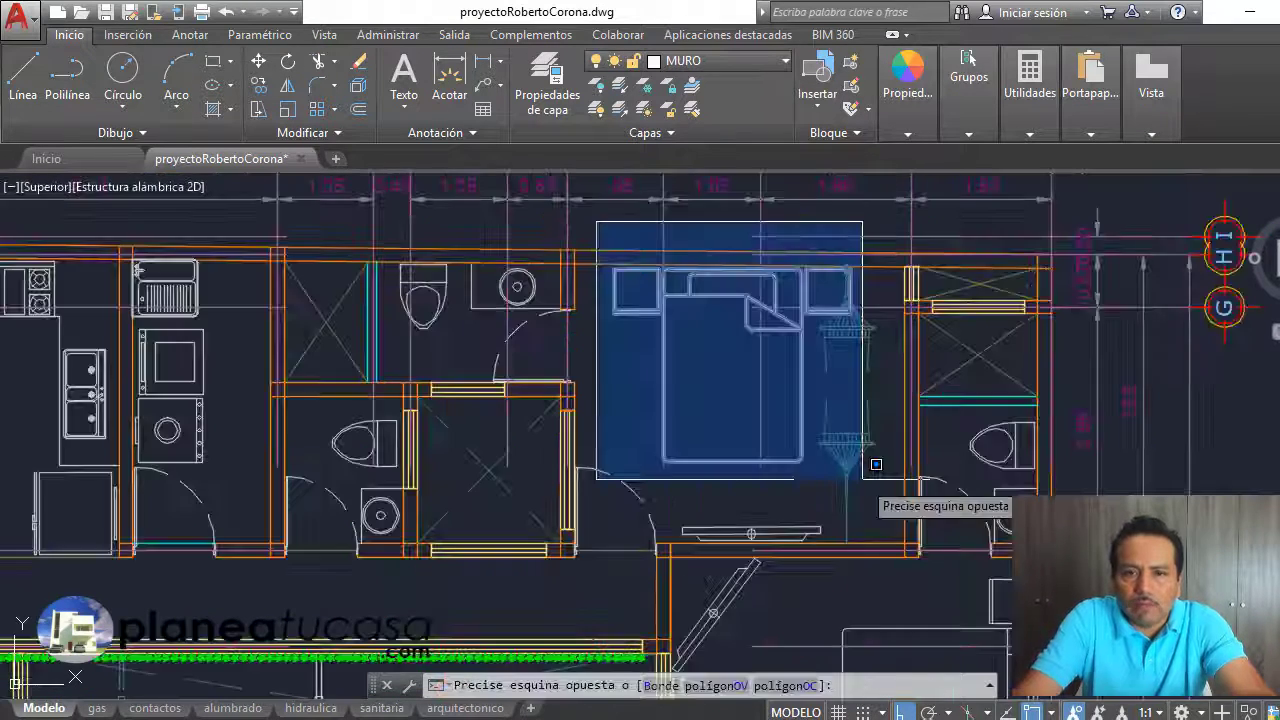
click(862, 479)
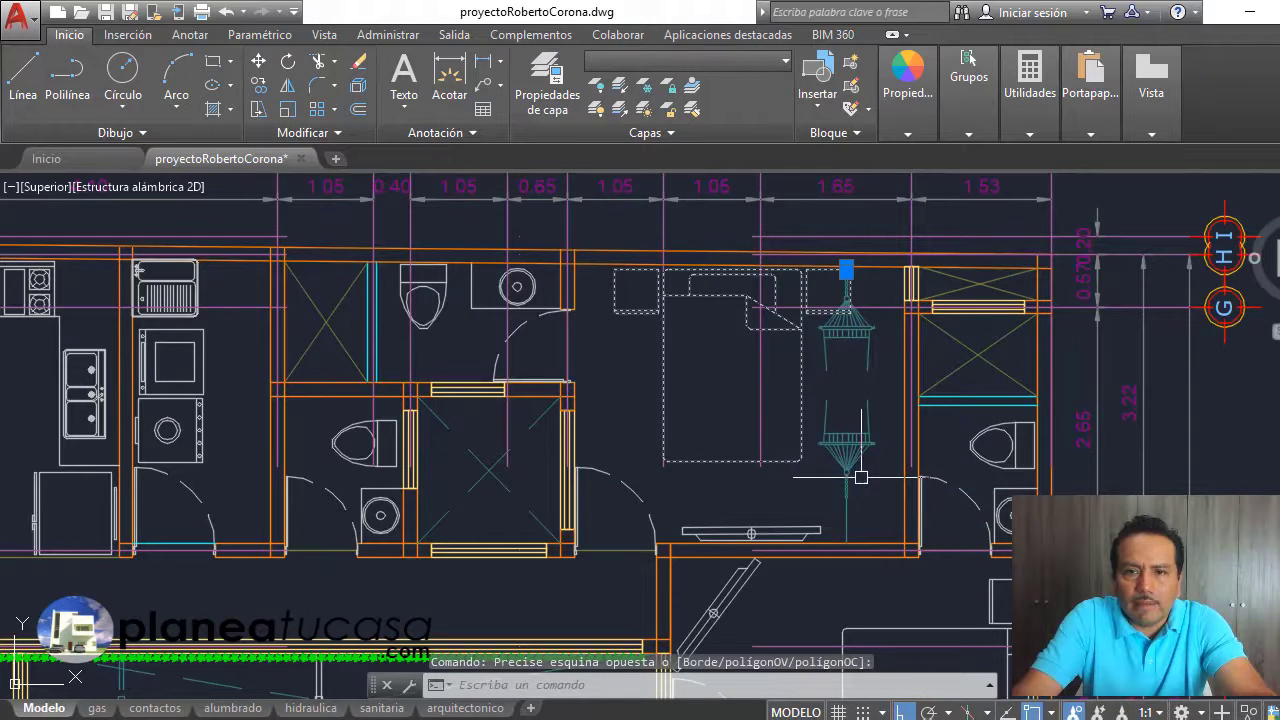
click(257, 88)
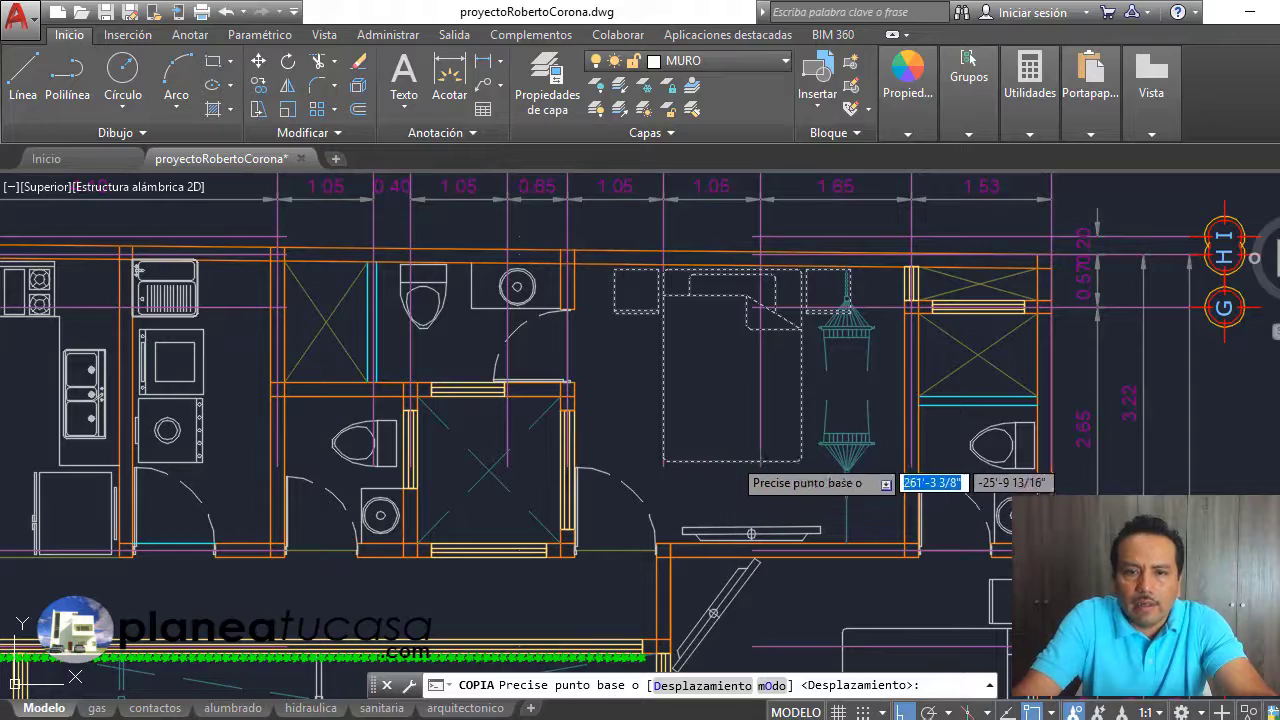
click(730, 478)
scroll(850, 350, down, 2)
scroll(843, 360, down, 4)
Step: End the Copy command, turn Ortho off, and abandon a first trim attempt on the top wall
scroll(848, 372, up, 5)
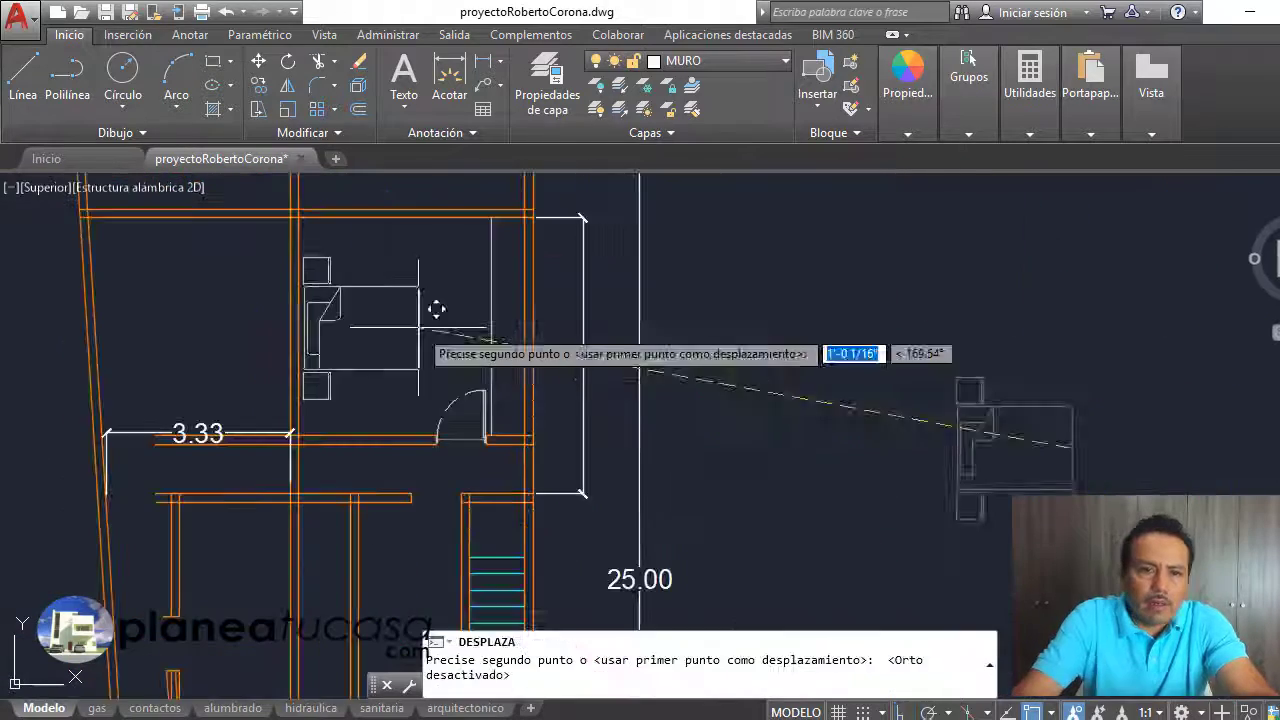
key(F8)
scroll(437, 306, down, 2)
scroll(560, 420, up, 2)
key(Escape)
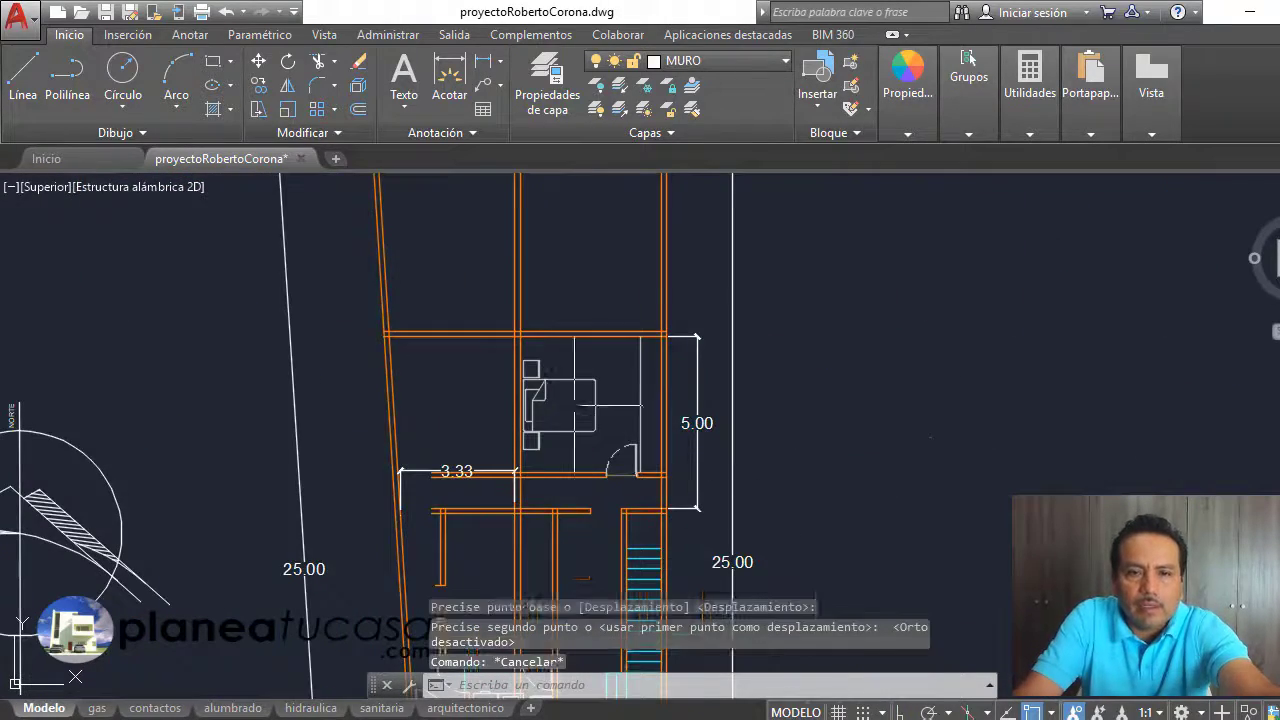
scroll(560, 360, up, 2)
scroll(560, 340, down, 2)
scroll(568, 318, up, 2)
scroll(568, 318, down, 2)
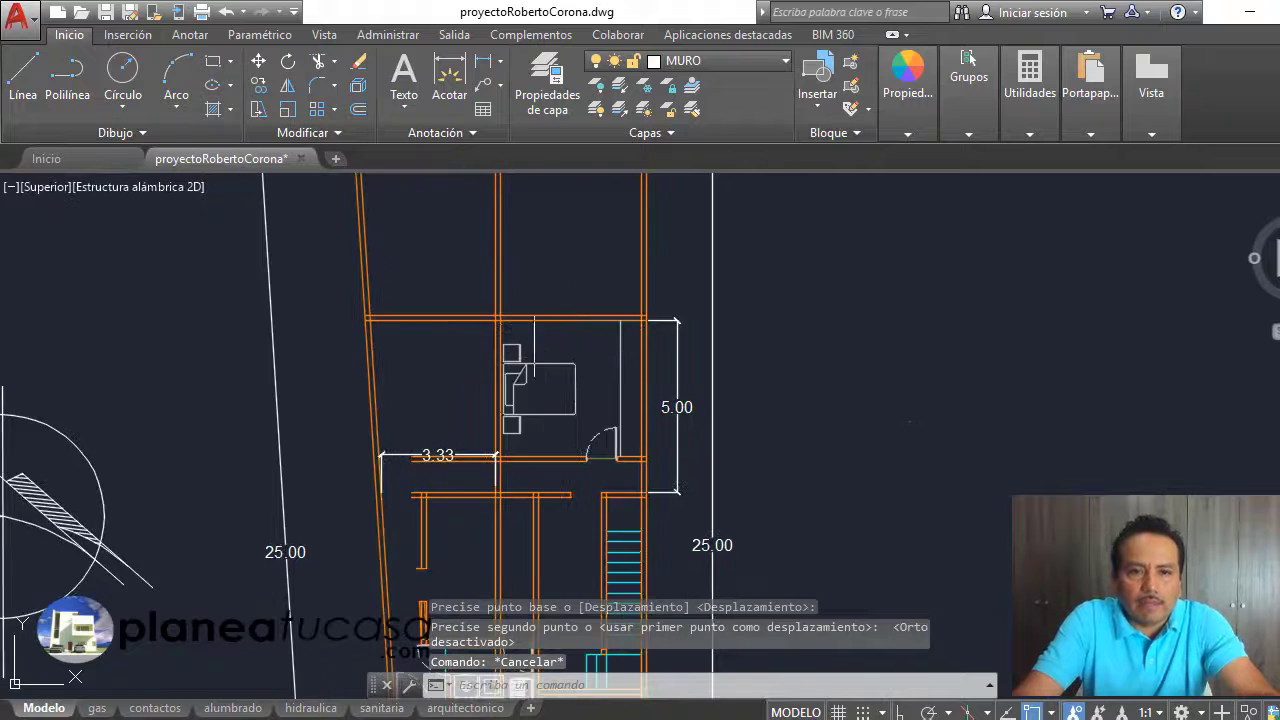
scroll(533, 291, up, 2)
click(318, 72)
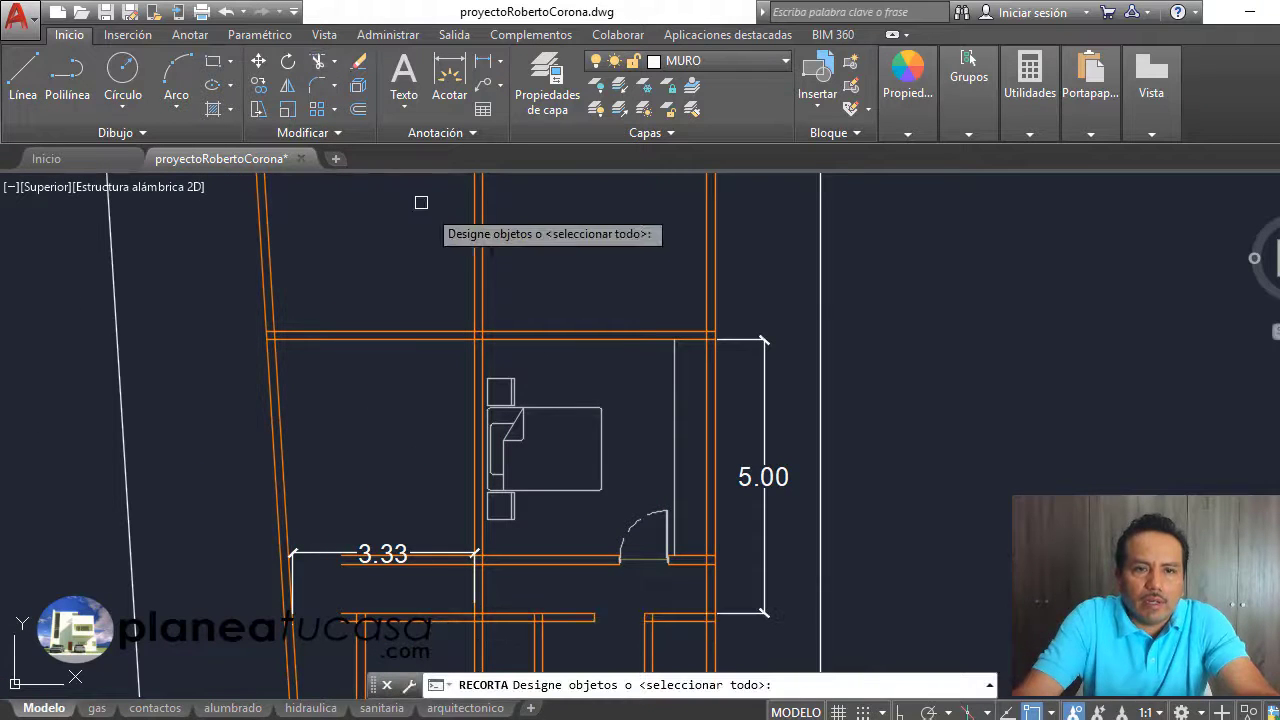
click(525, 262)
click(486, 250)
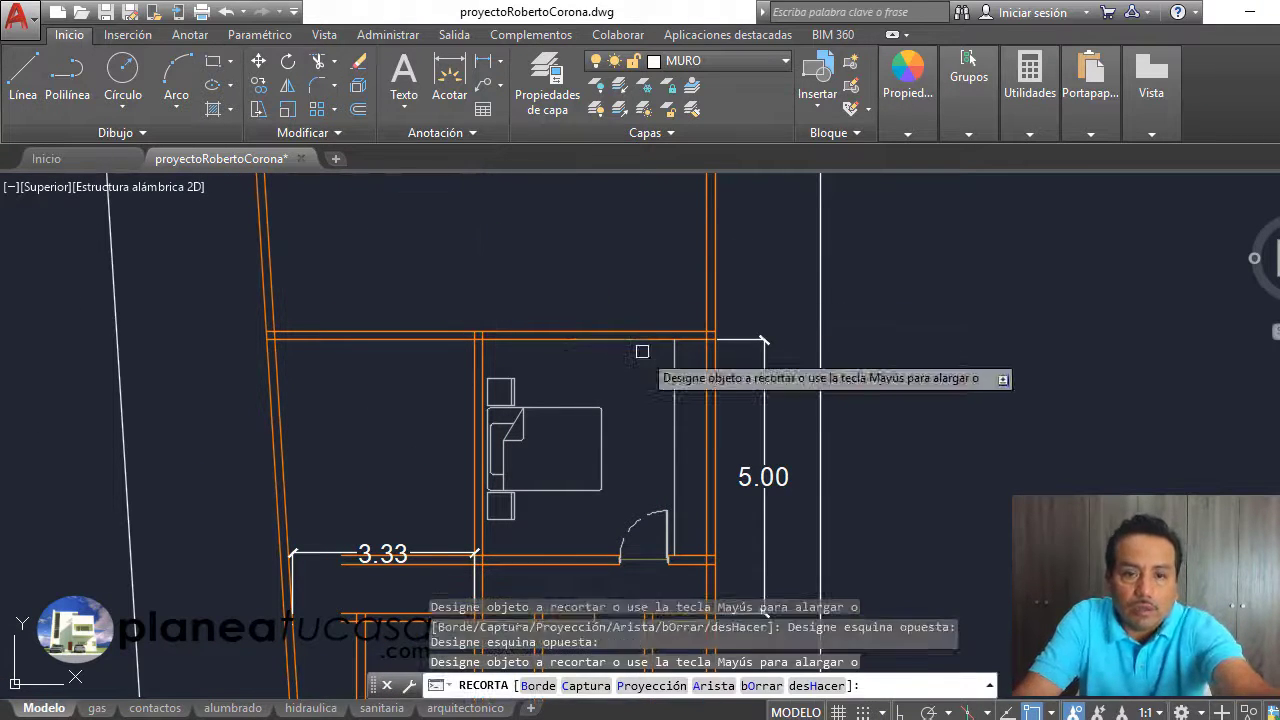
key(Escape)
scroll(634, 349, down, 3)
scroll(600, 330, up, 3)
scroll(700, 180, up, 7)
Step: Move a top-wall line 0.1 to mark the edge of the window opening
click(258, 60)
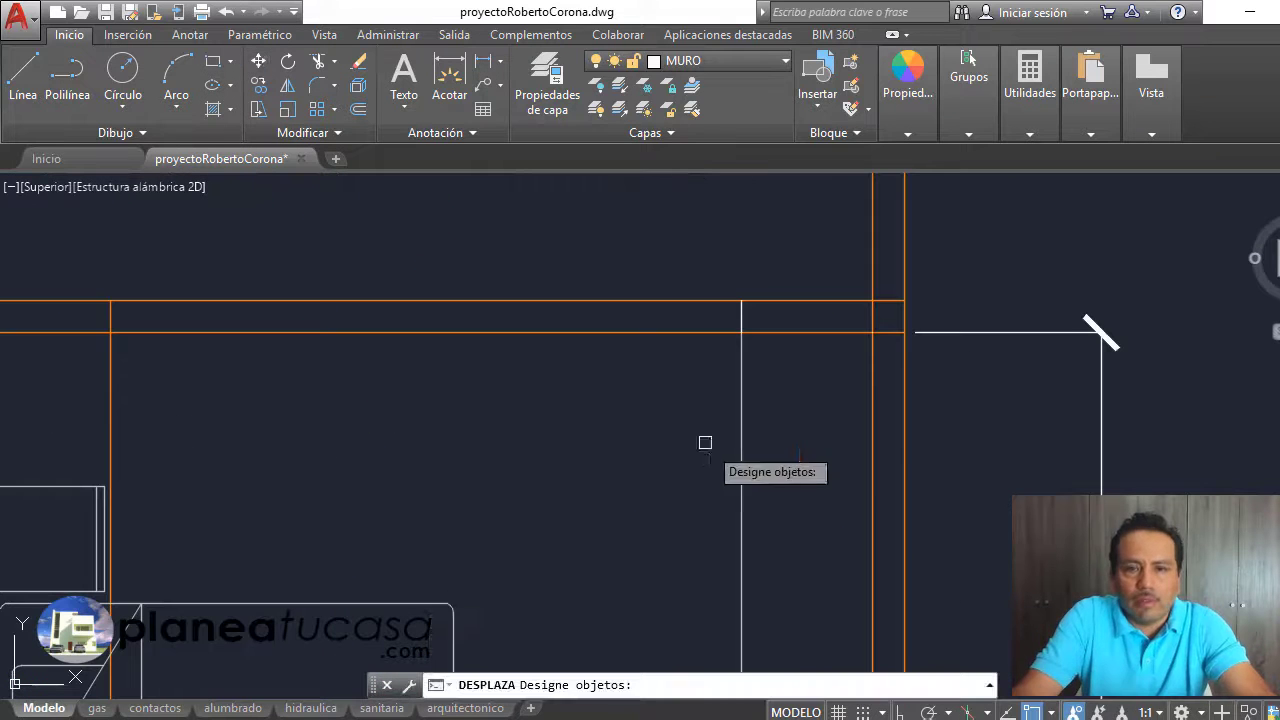
click(745, 319)
key(Return)
scroll(745, 319, down, 2)
click(286, 320)
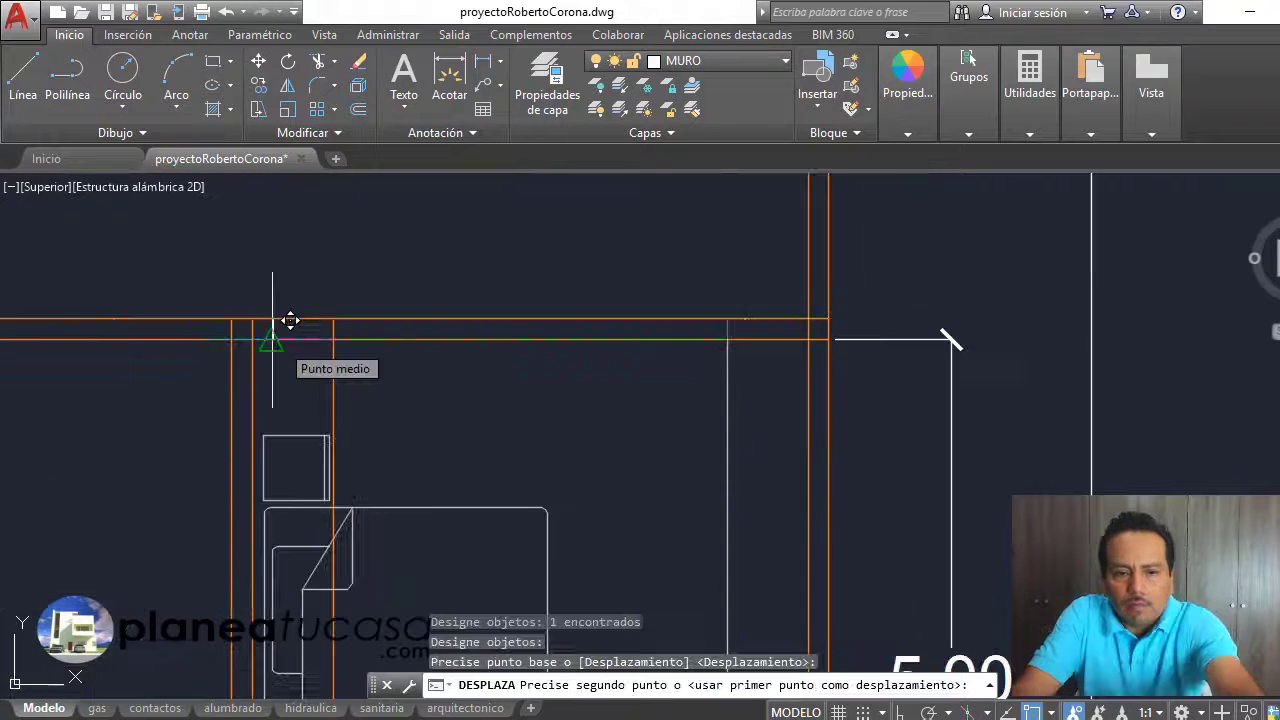
text(.1)
key(Return)
Step: Trim away the top wall lines to open the window gap
click(322, 68)
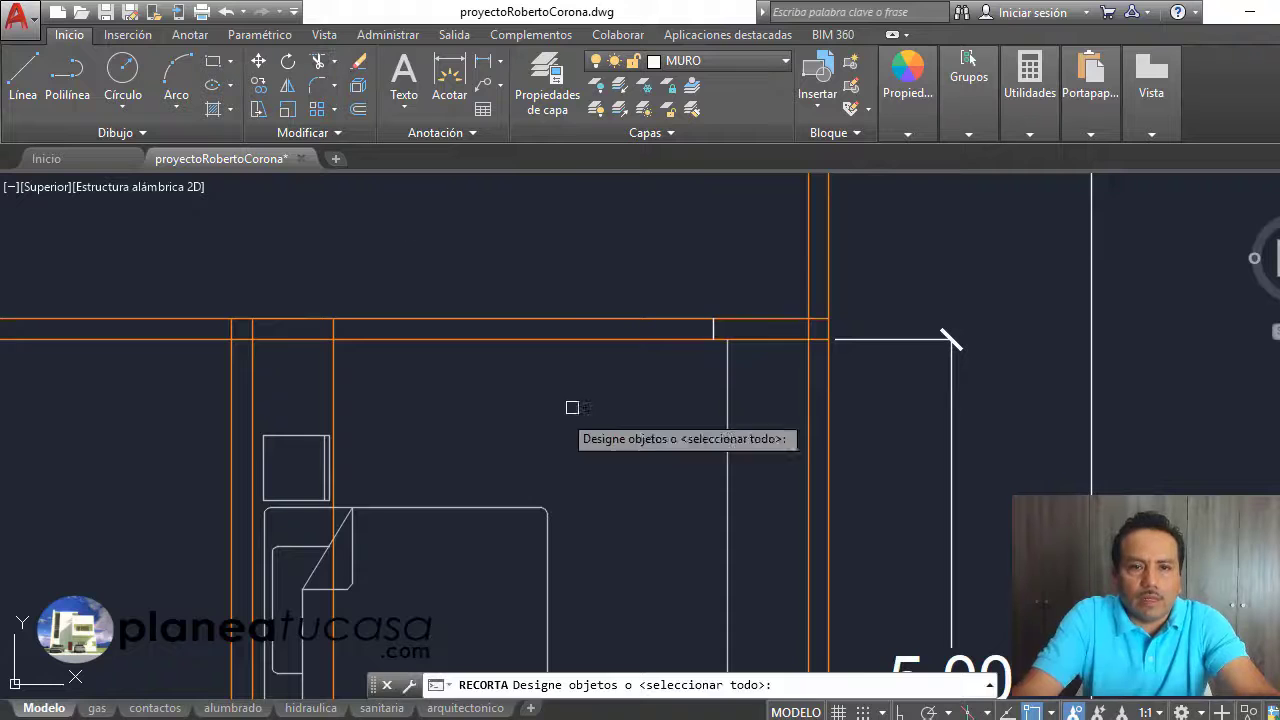
key(Return)
drag(523, 286, 511, 364)
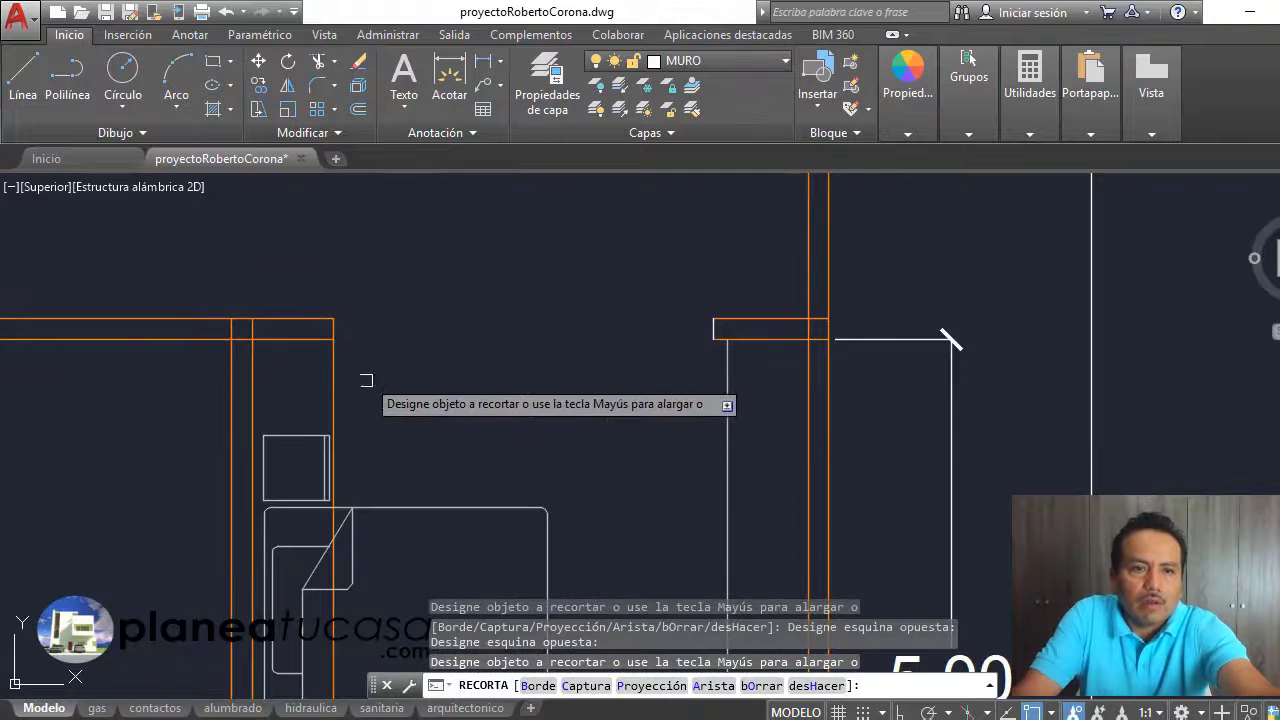
click(331, 366)
key(Escape)
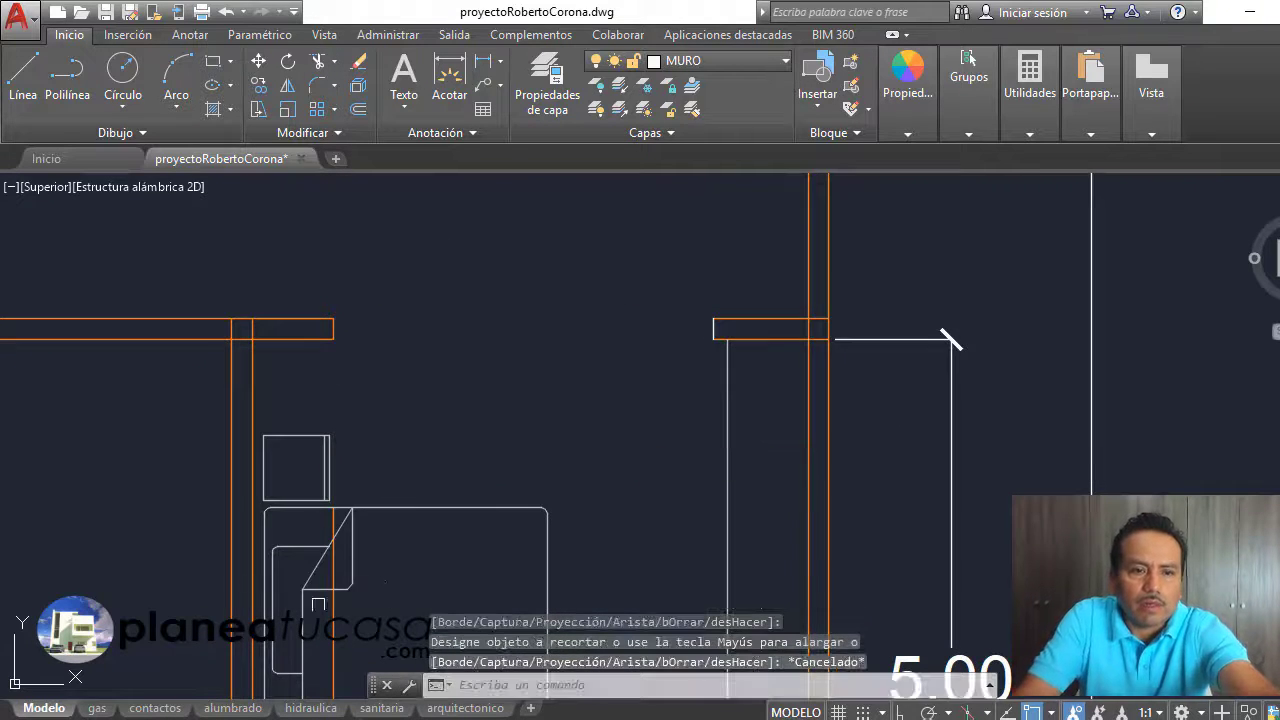
scroll(684, 259, down, 2)
scroll(629, 290, down, 4)
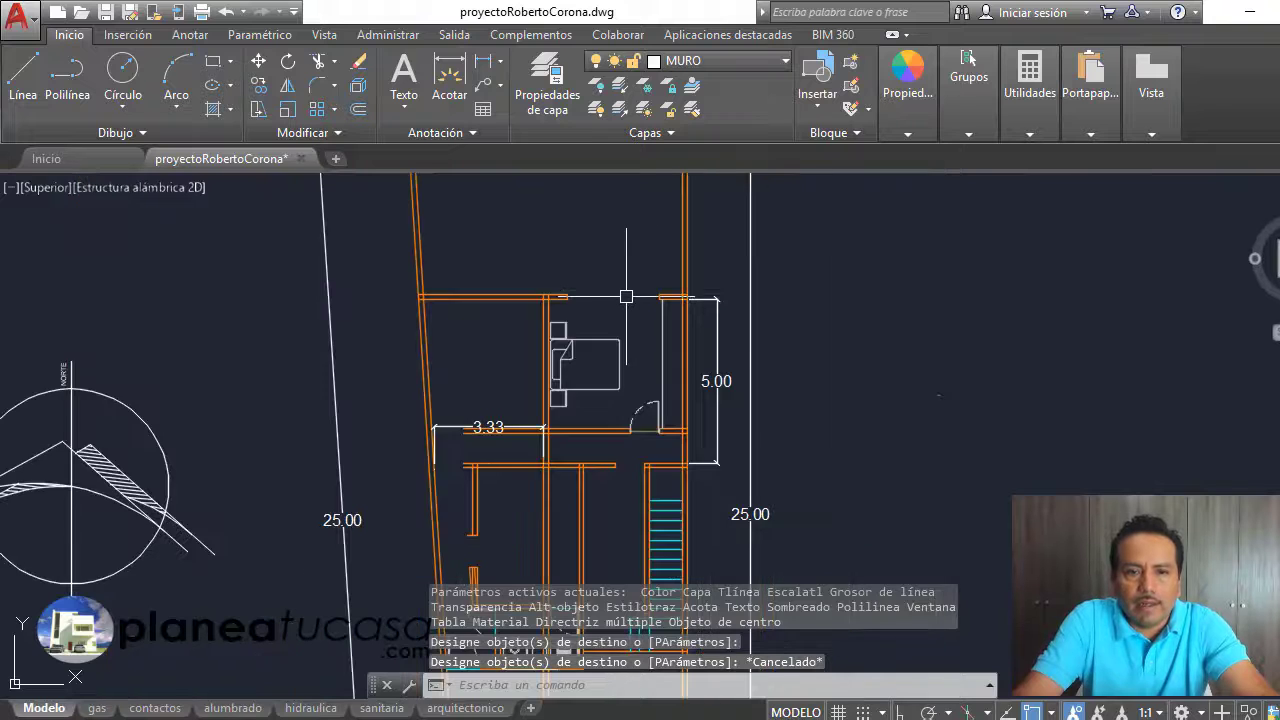
scroll(626, 297, up, 4)
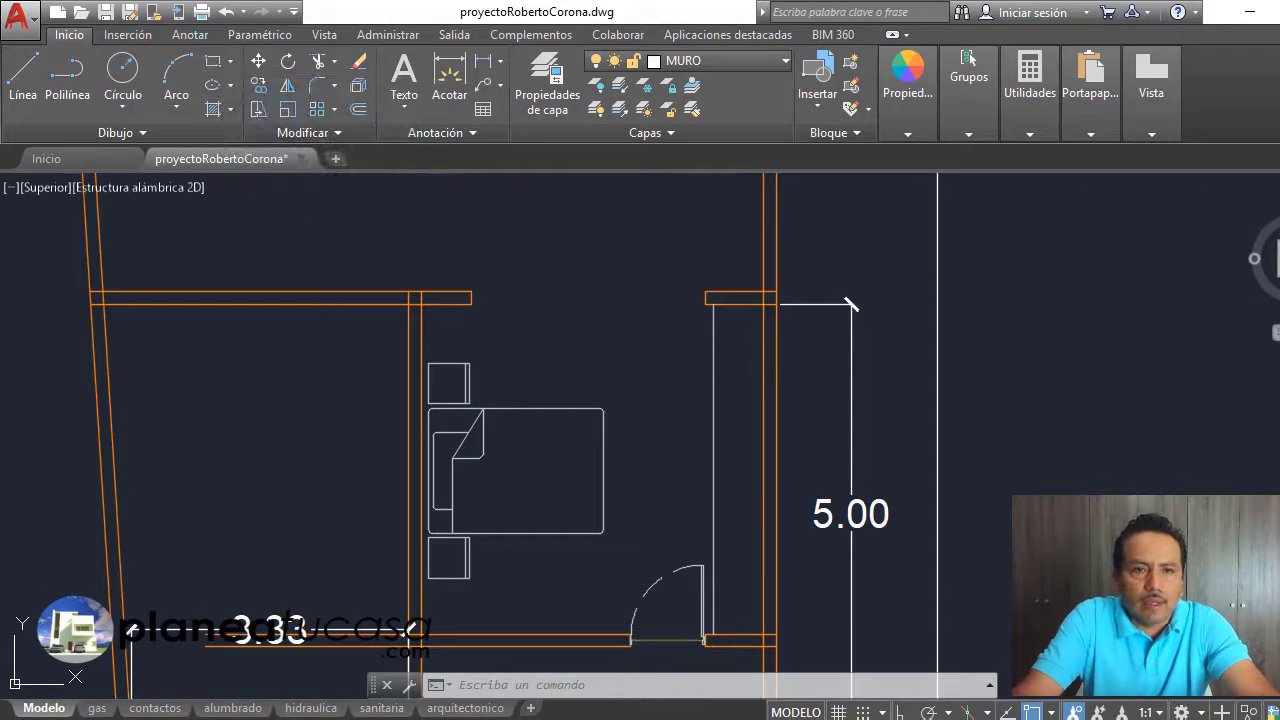
Step: Draw a window rectangle across the wall opening from corner to corner
click(213, 61)
click(471, 304)
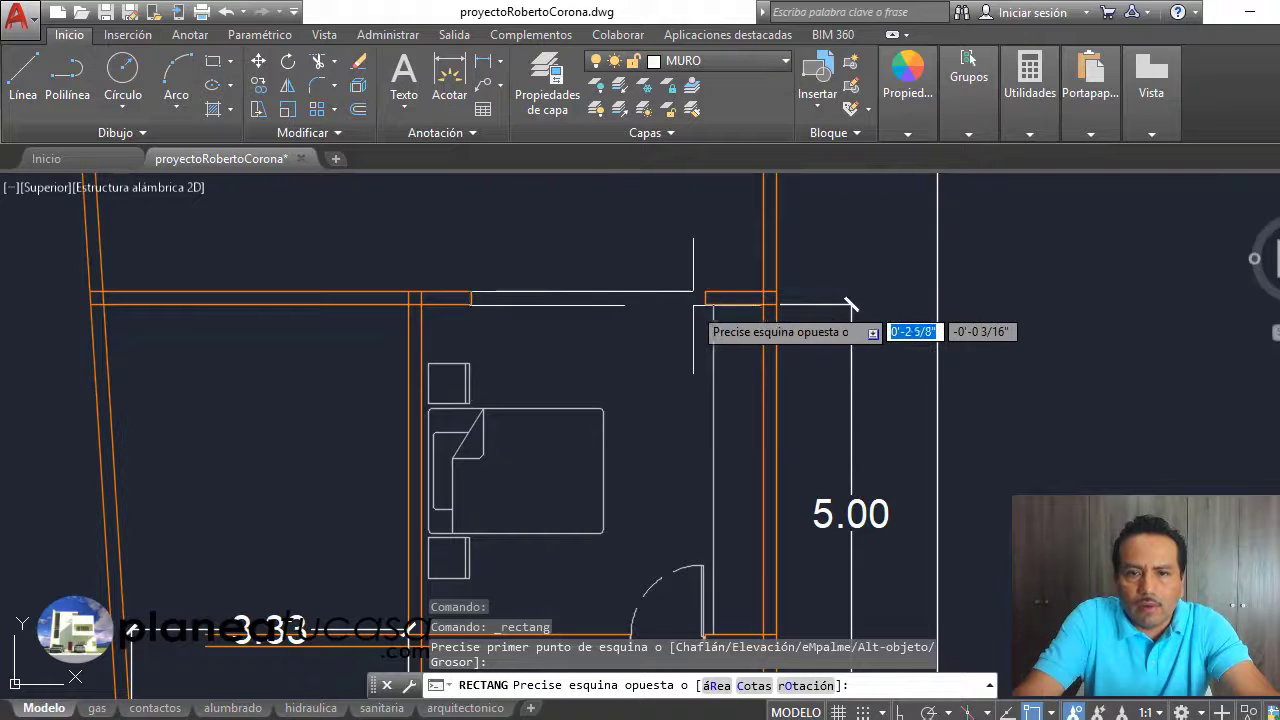
click(706, 300)
scroll(607, 245, up, 3)
key(Escape)
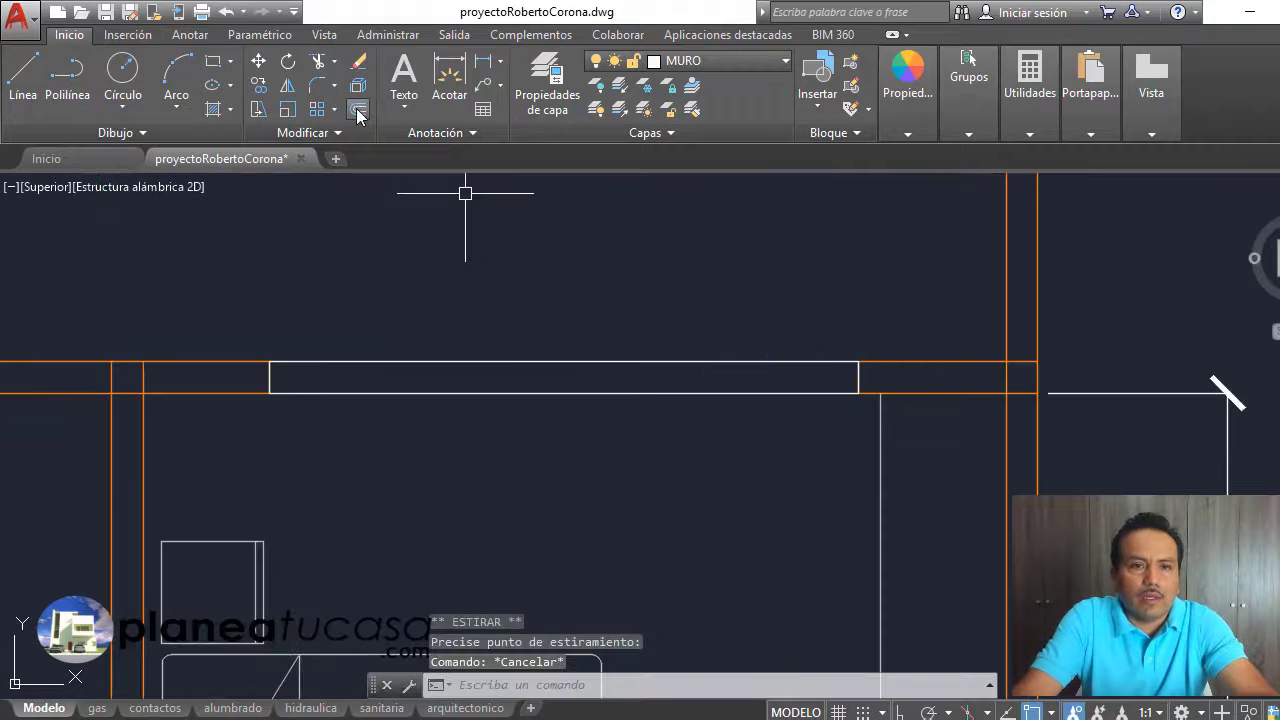
Step: Offset the window rectangle 0.05 inward
click(358, 110)
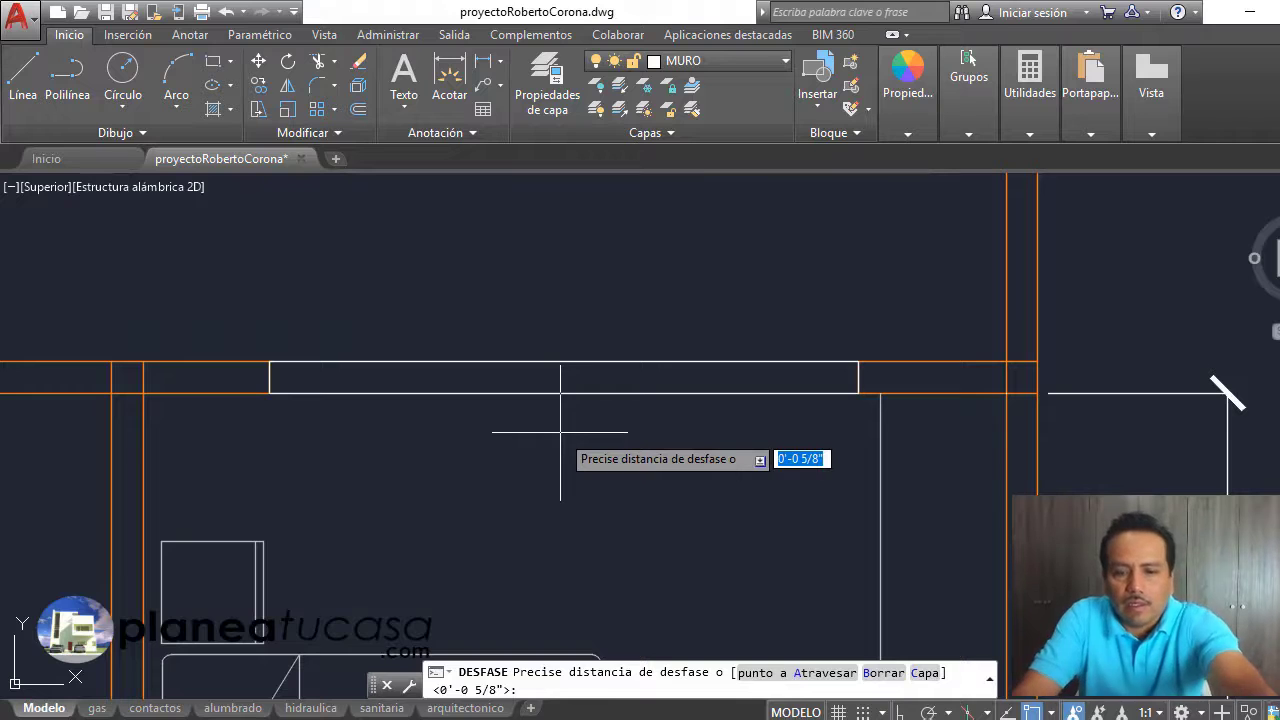
text(.05)
key(Return)
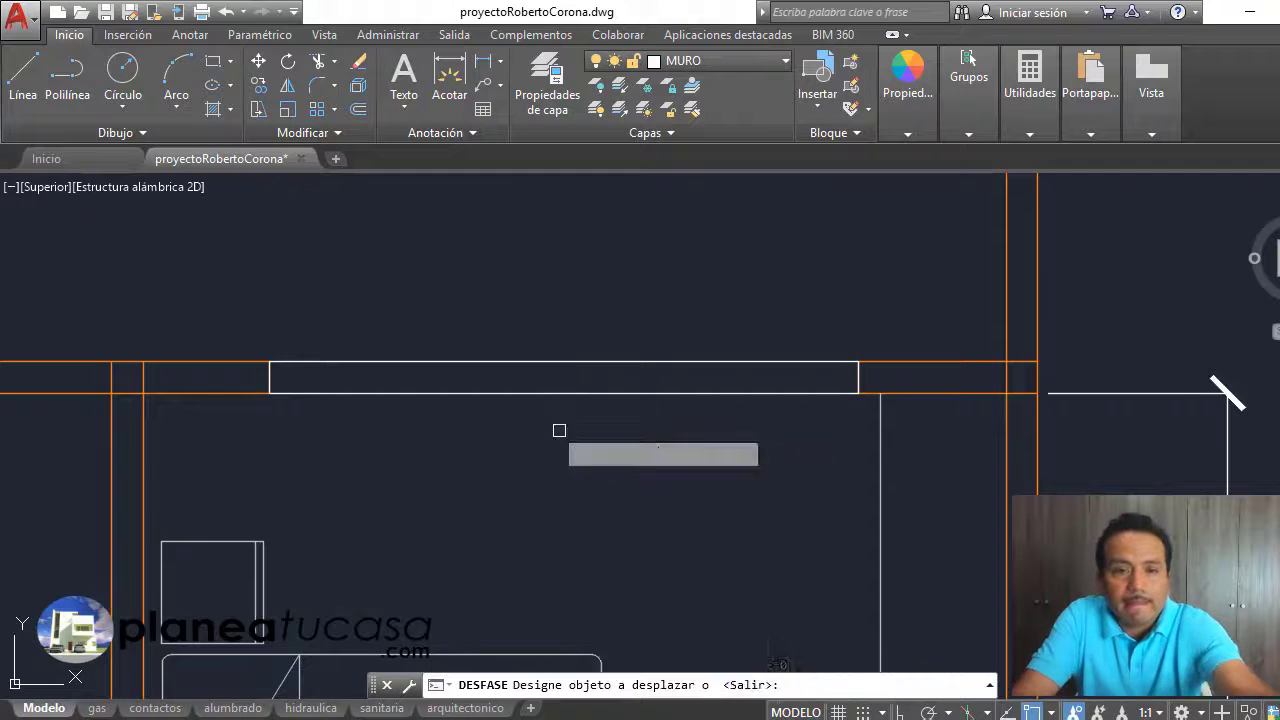
click(546, 364)
click(546, 364)
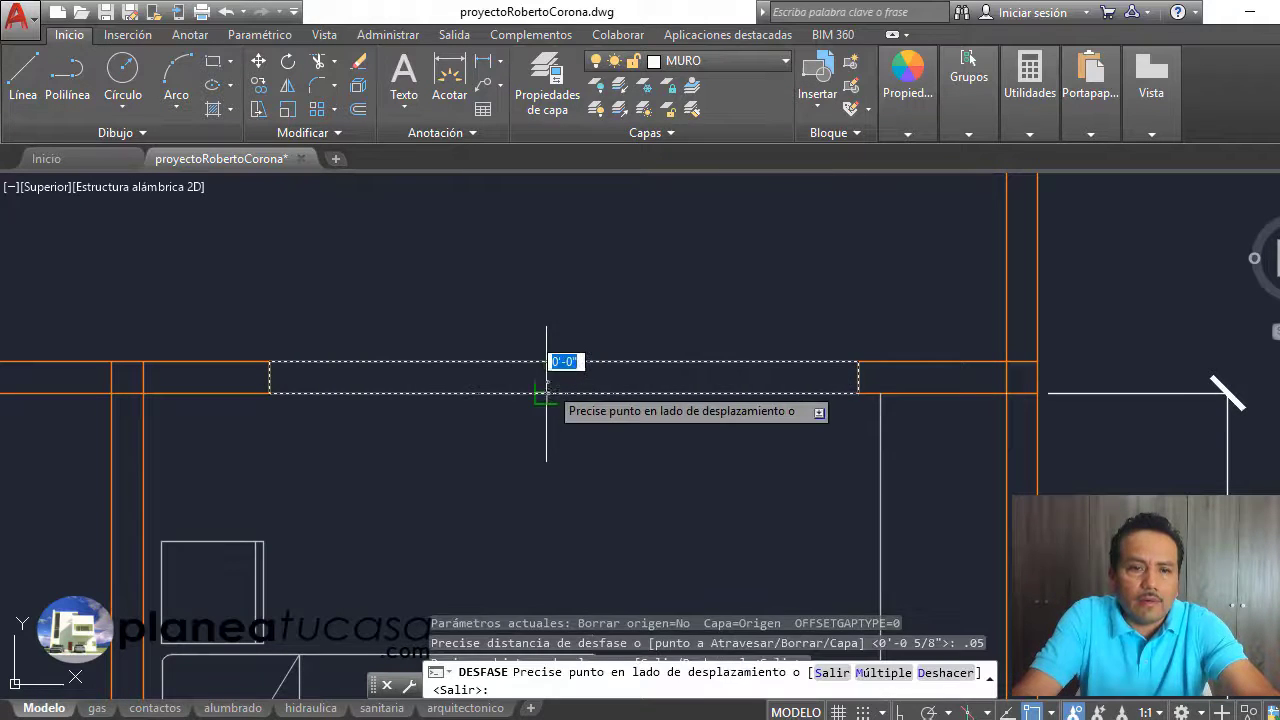
click(300, 381)
key(Return)
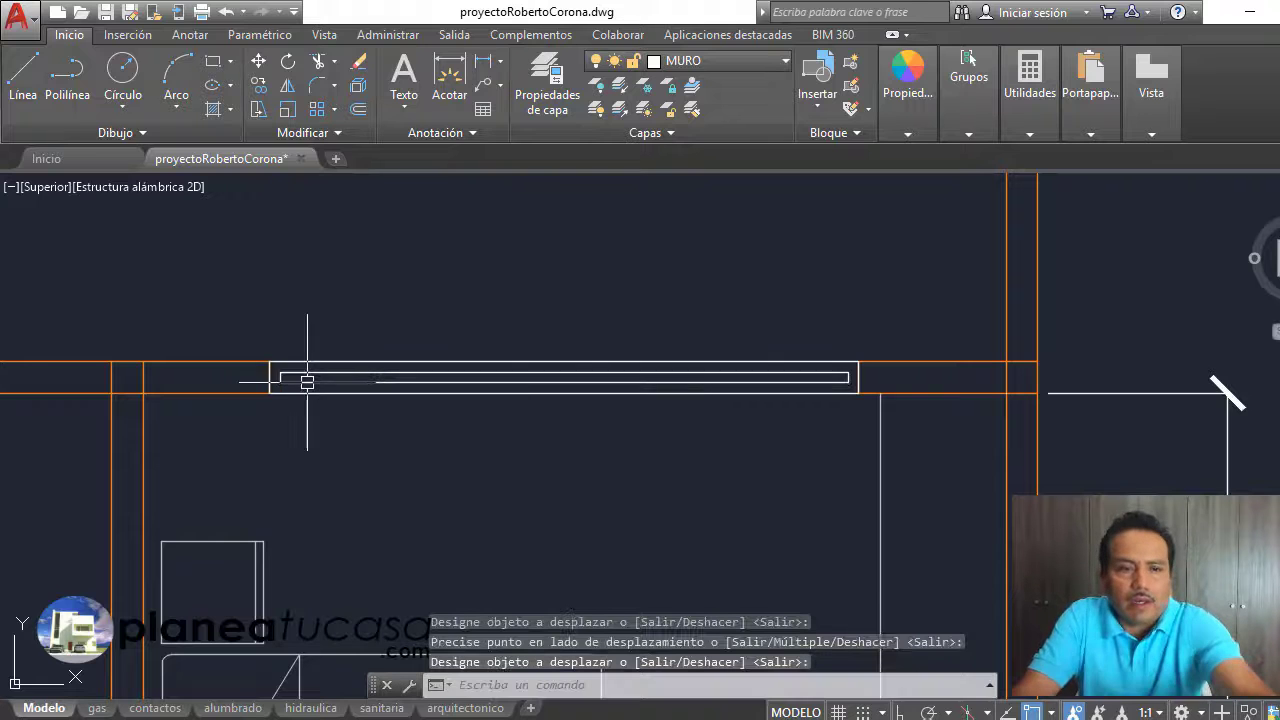
scroll(248, 369, up, 6)
scroll(345, 415, up, 2)
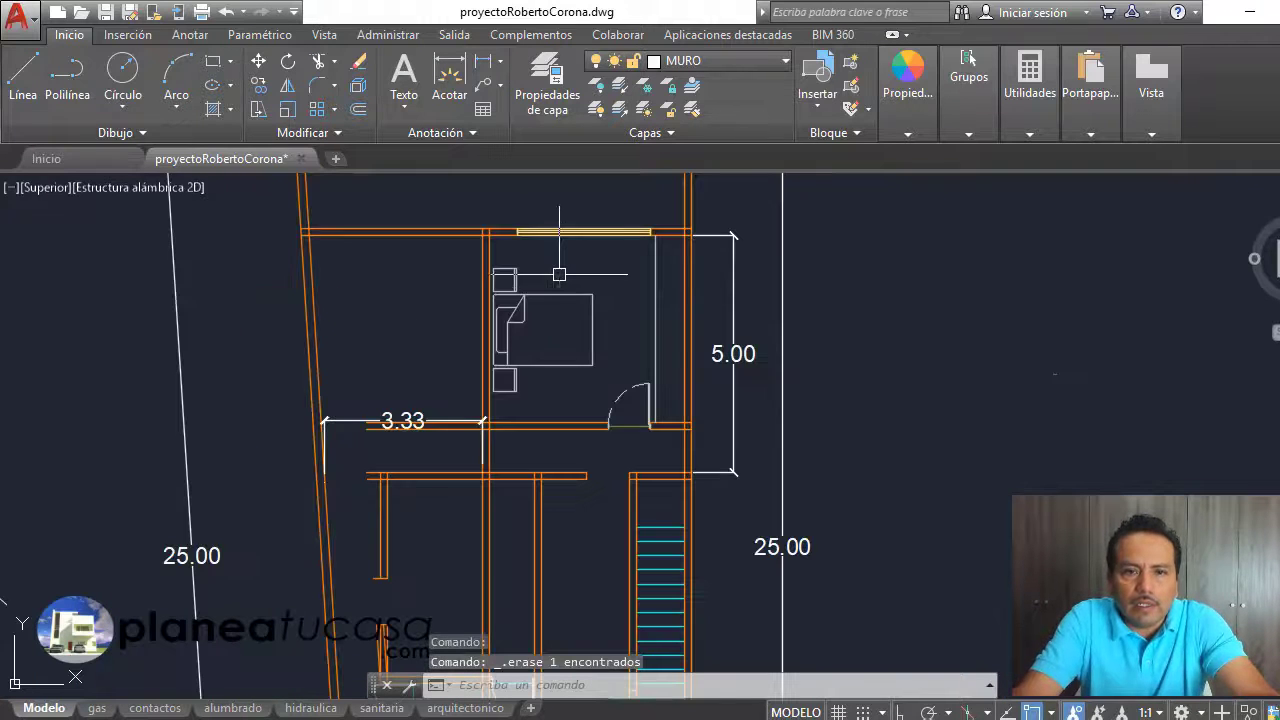
Step: Zoom out to review the upper floor, then zoom back into the bedroom
scroll(619, 304, down, 3)
scroll(628, 345, up, 1)
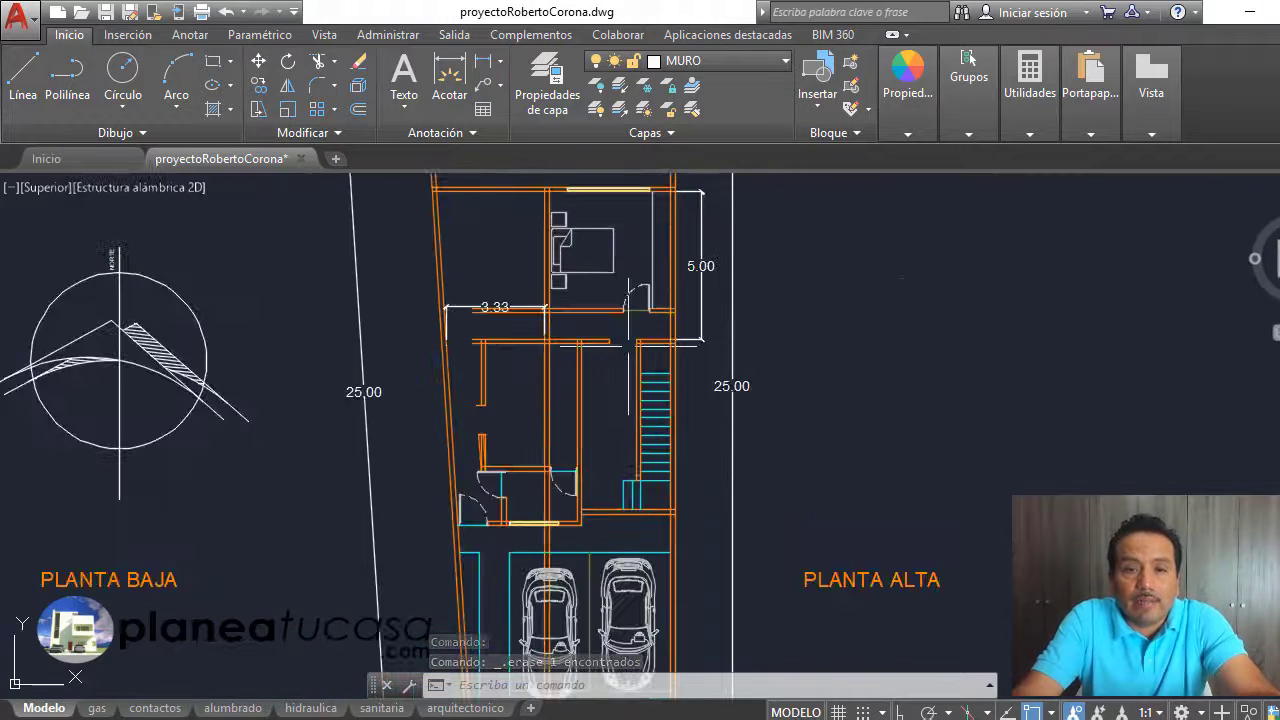
scroll(626, 200, up, 1)
scroll(622, 225, up, 1)
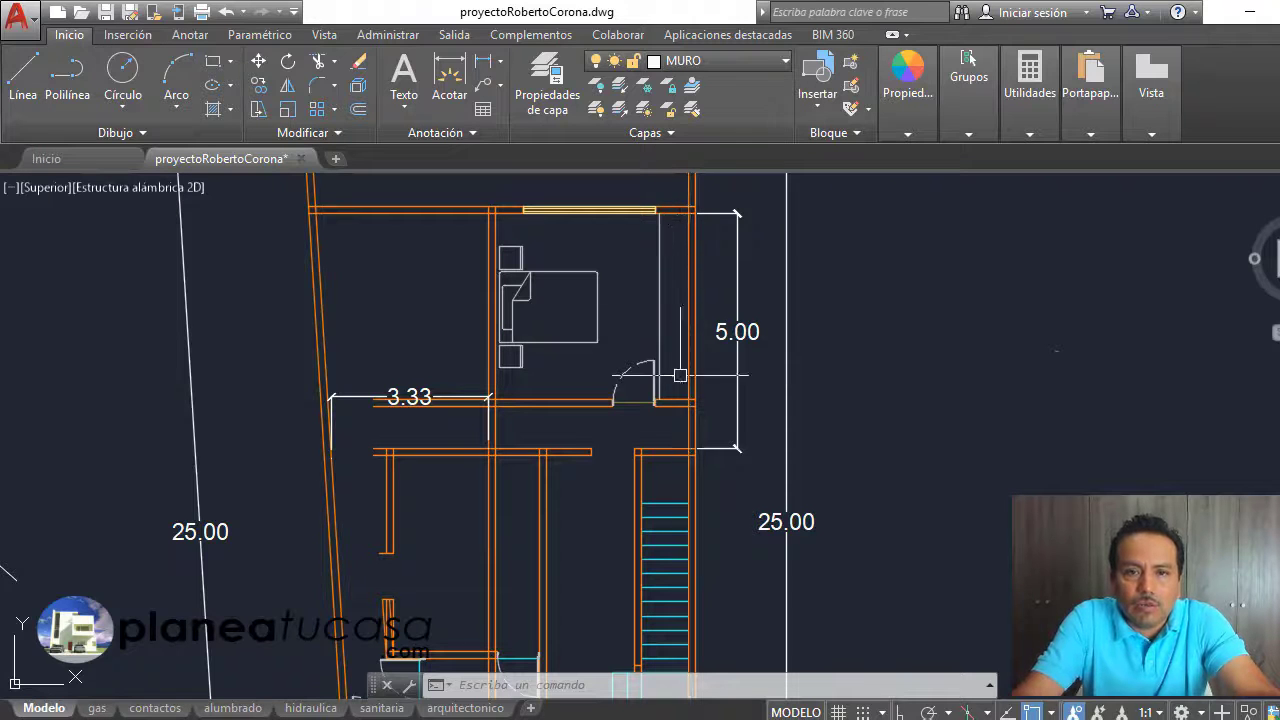
scroll(680, 375, down, 2)
scroll(655, 262, up, 2)
scroll(642, 313, up, 2)
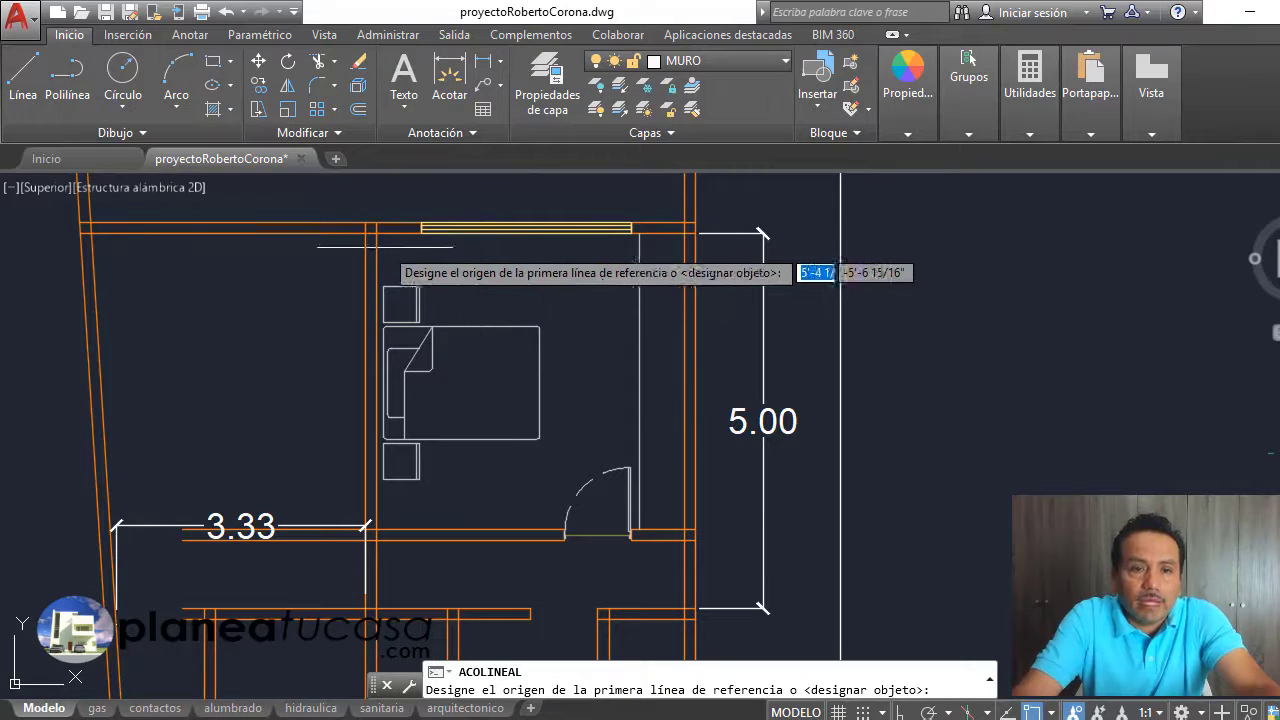
Step: Place the 4.10 width dimension along the top wall and turn Ortho on
click(376, 231)
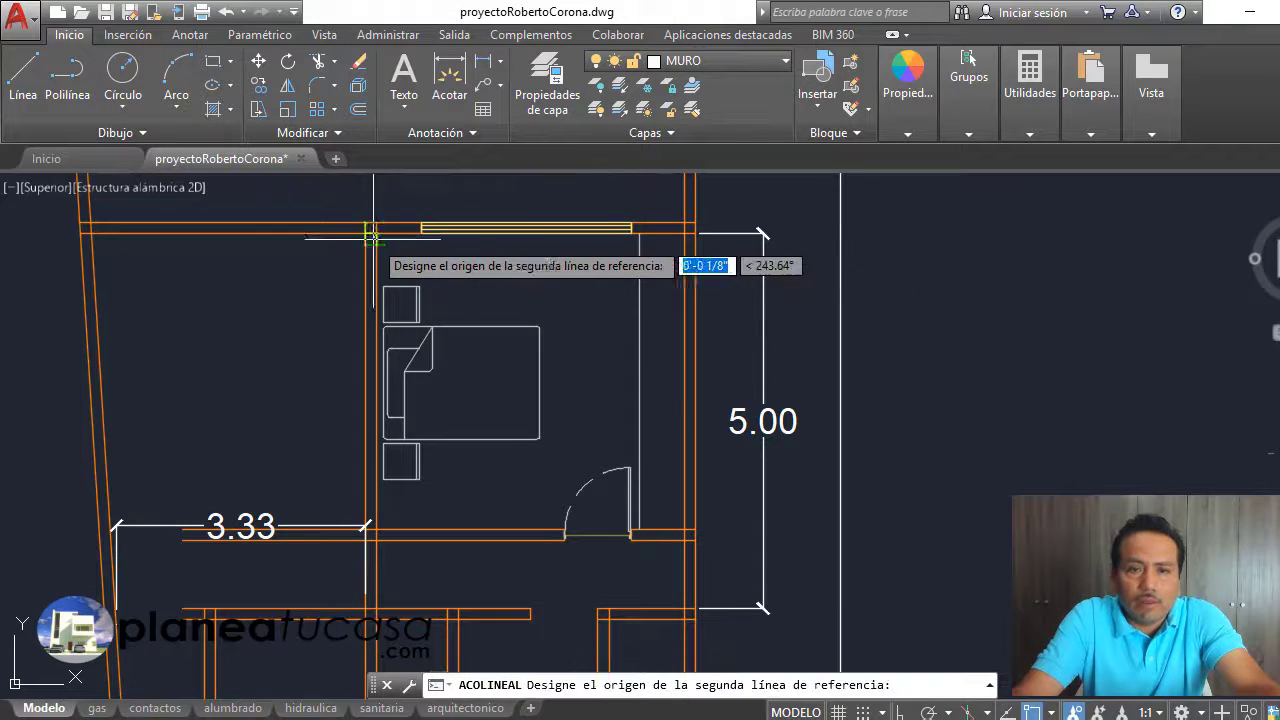
click(686, 231)
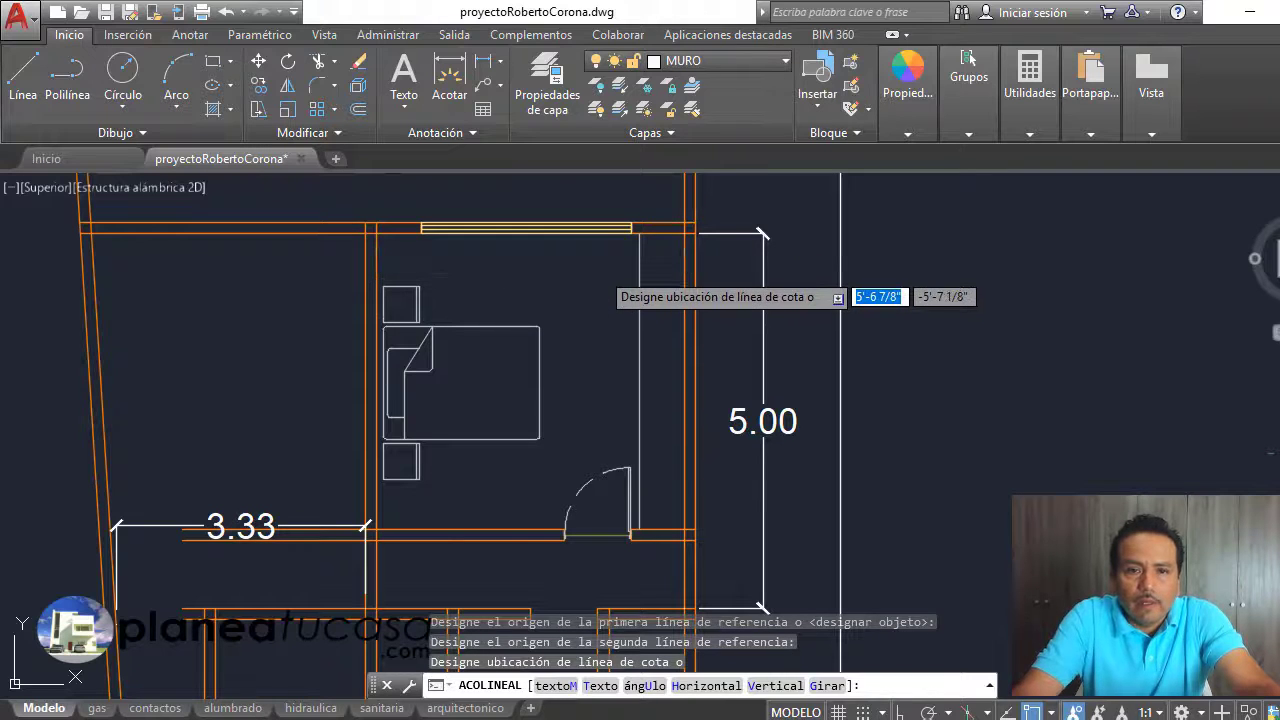
click(681, 271)
key(F8)
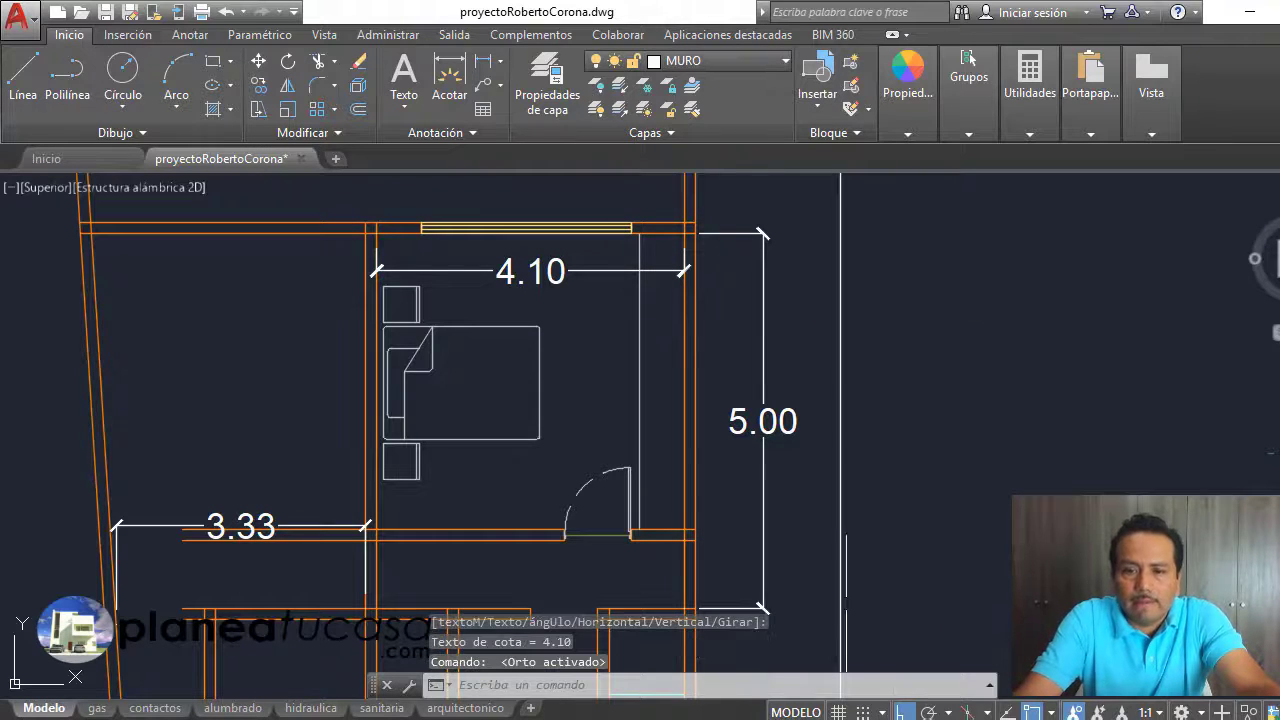
Step: Add a 3.95 vertical dimension beside the bed from door wall to top wall
key(Return)
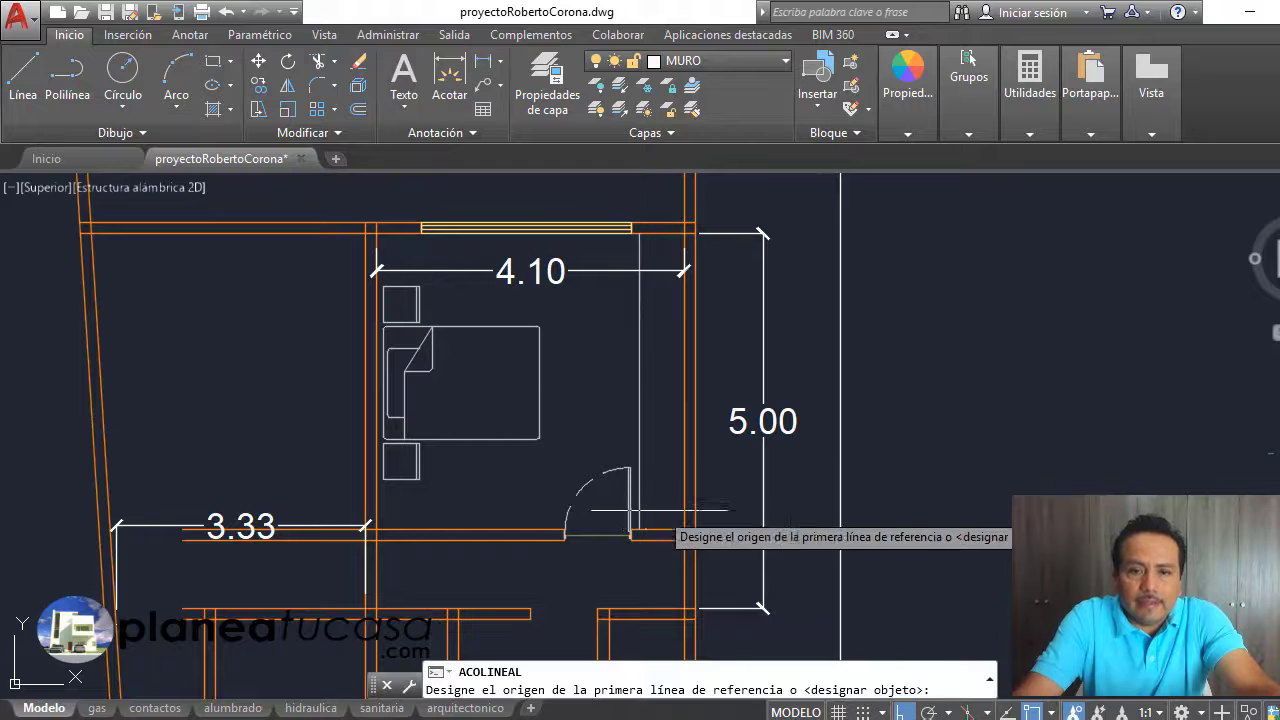
click(677, 535)
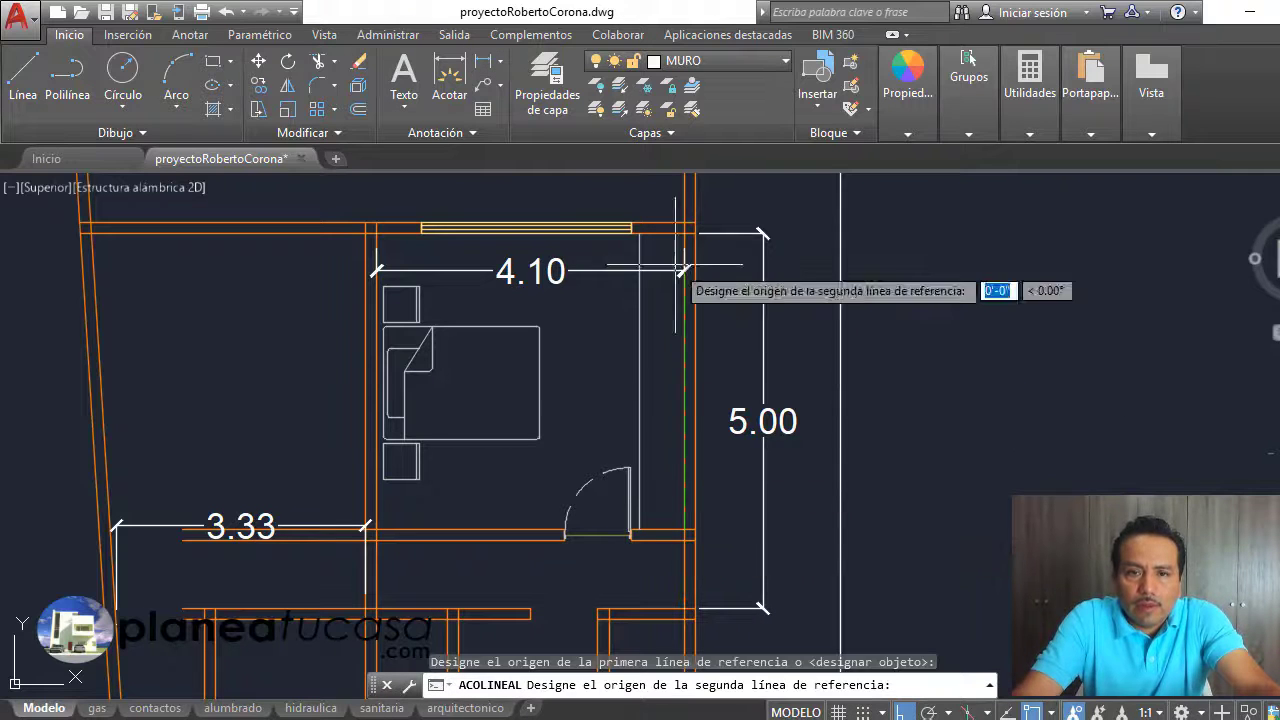
click(685, 233)
click(597, 308)
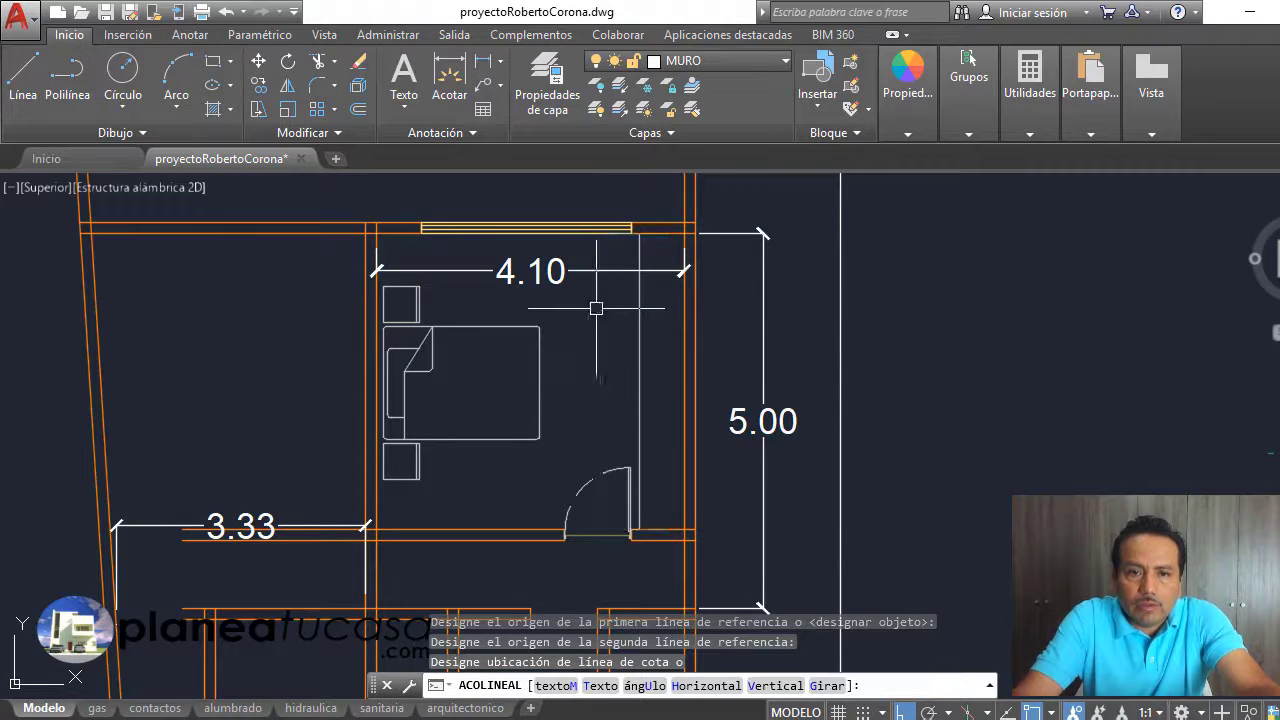
Step: Add a 0.60 linear dimension for the gap beside the door
click(485, 64)
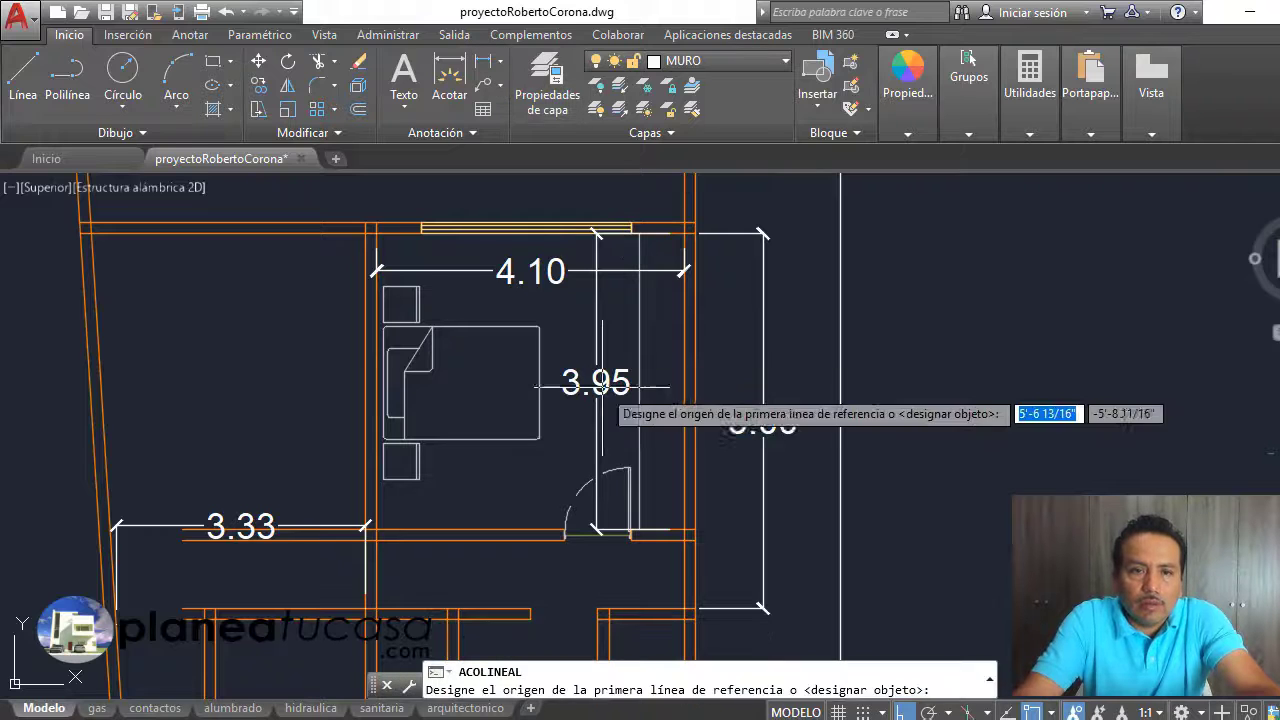
scroll(659, 540, up, 2)
scroll(659, 540, up, 2)
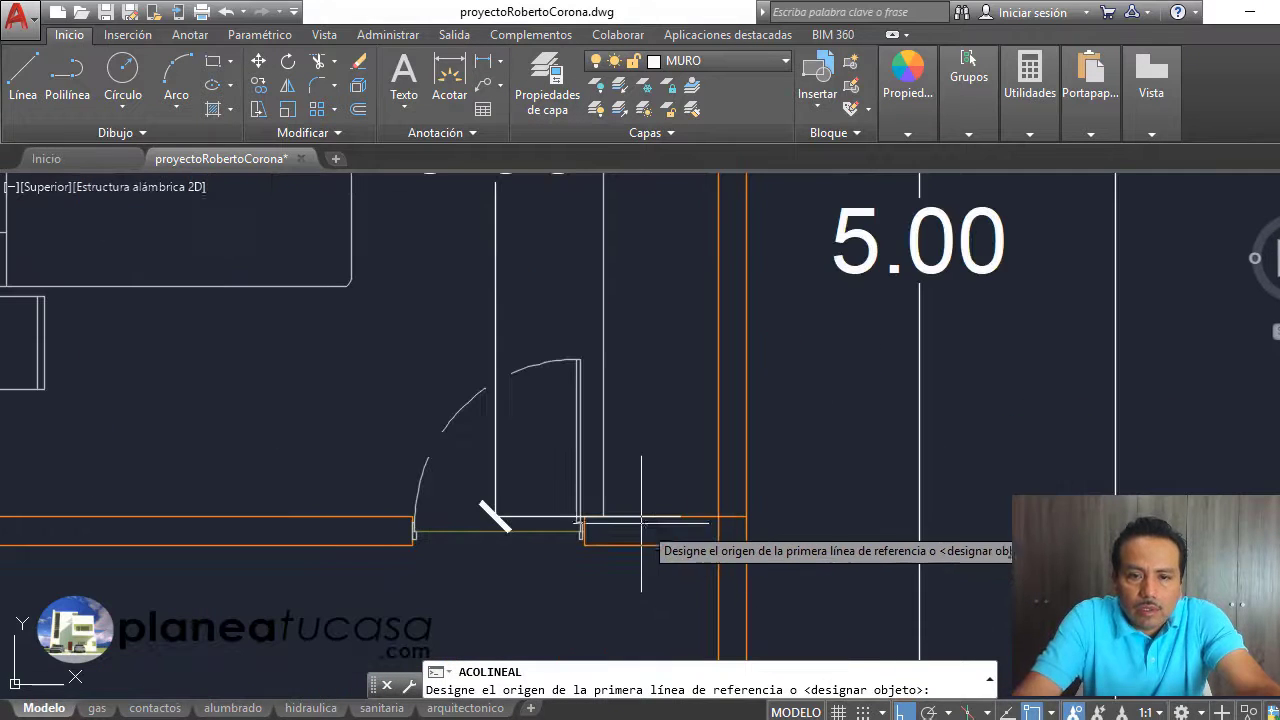
click(601, 518)
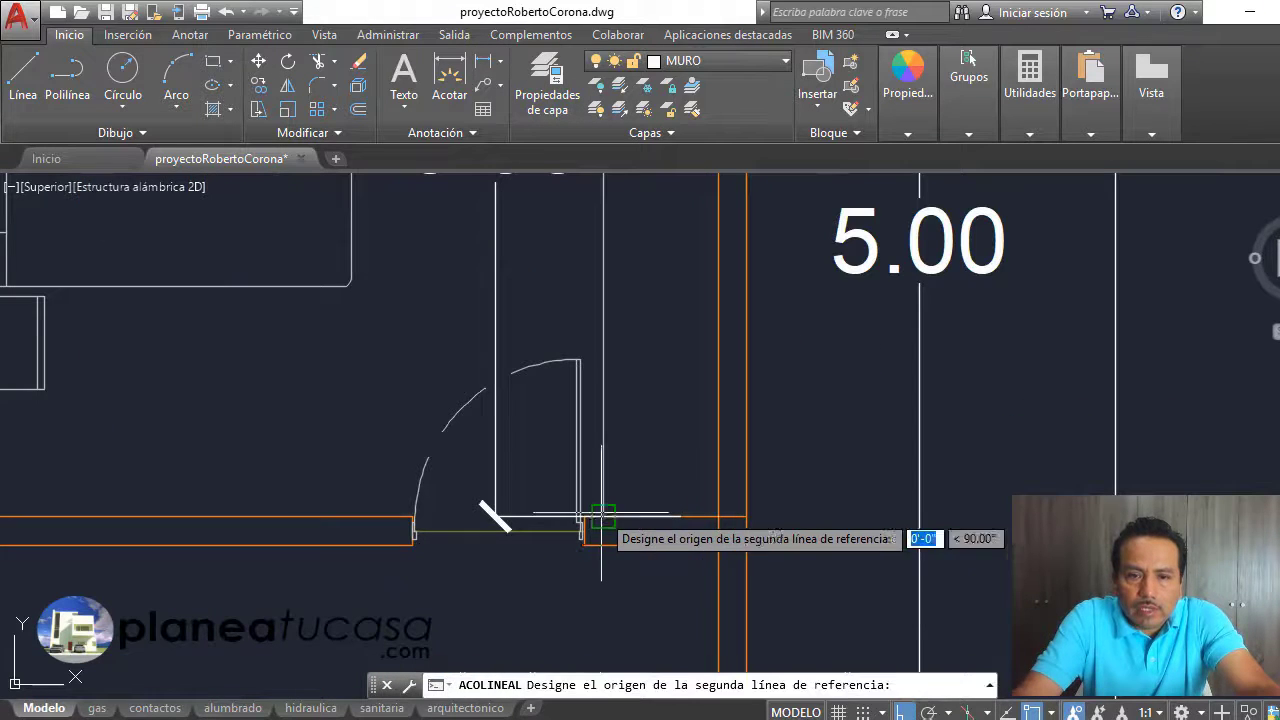
click(718, 518)
click(670, 350)
scroll(666, 356, down, 5)
scroll(716, 402, down, 2)
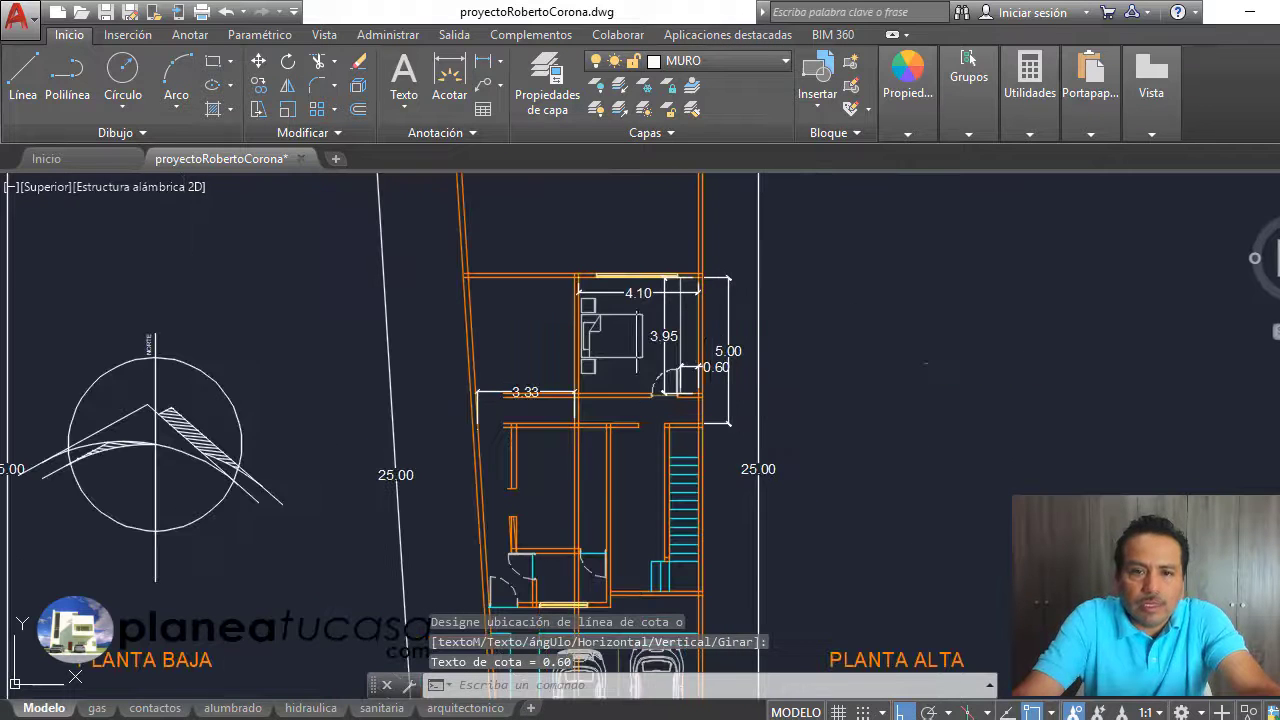
Step: Run ACOLINEAL across the bed area and place the 3.50 horizontal dimension
click(483, 66)
scroll(590, 385, up, 4)
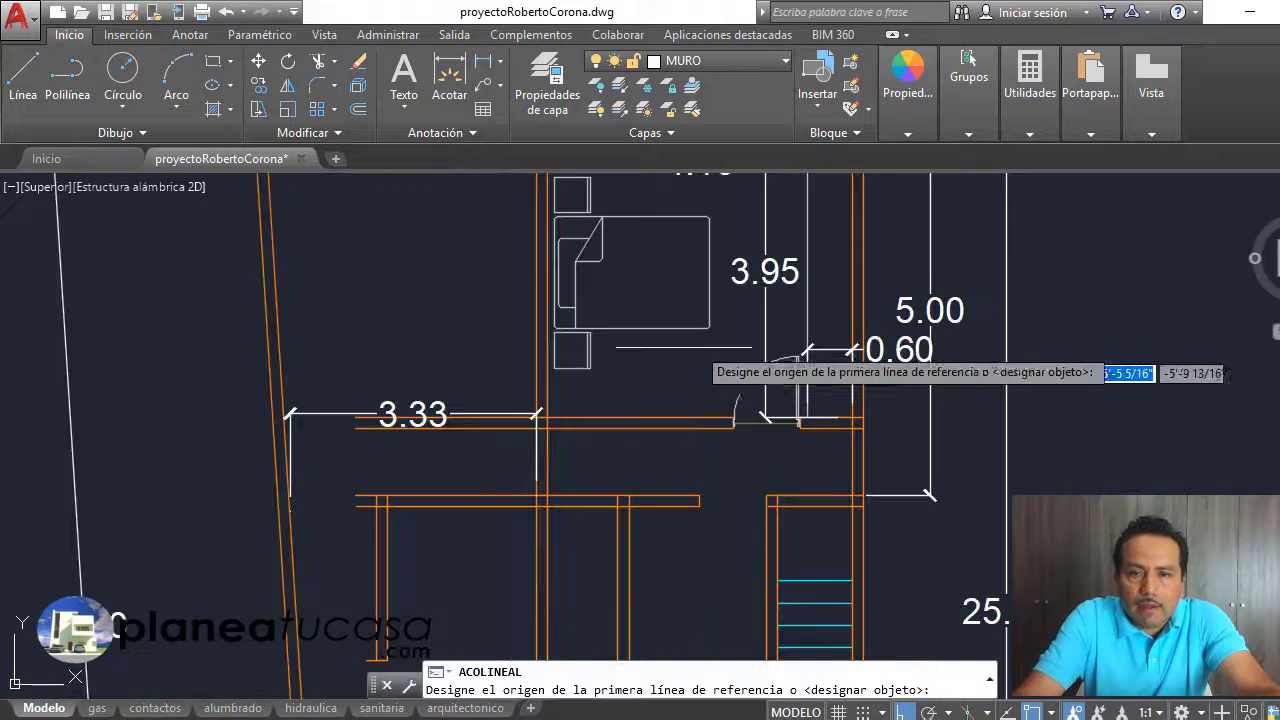
click(810, 272)
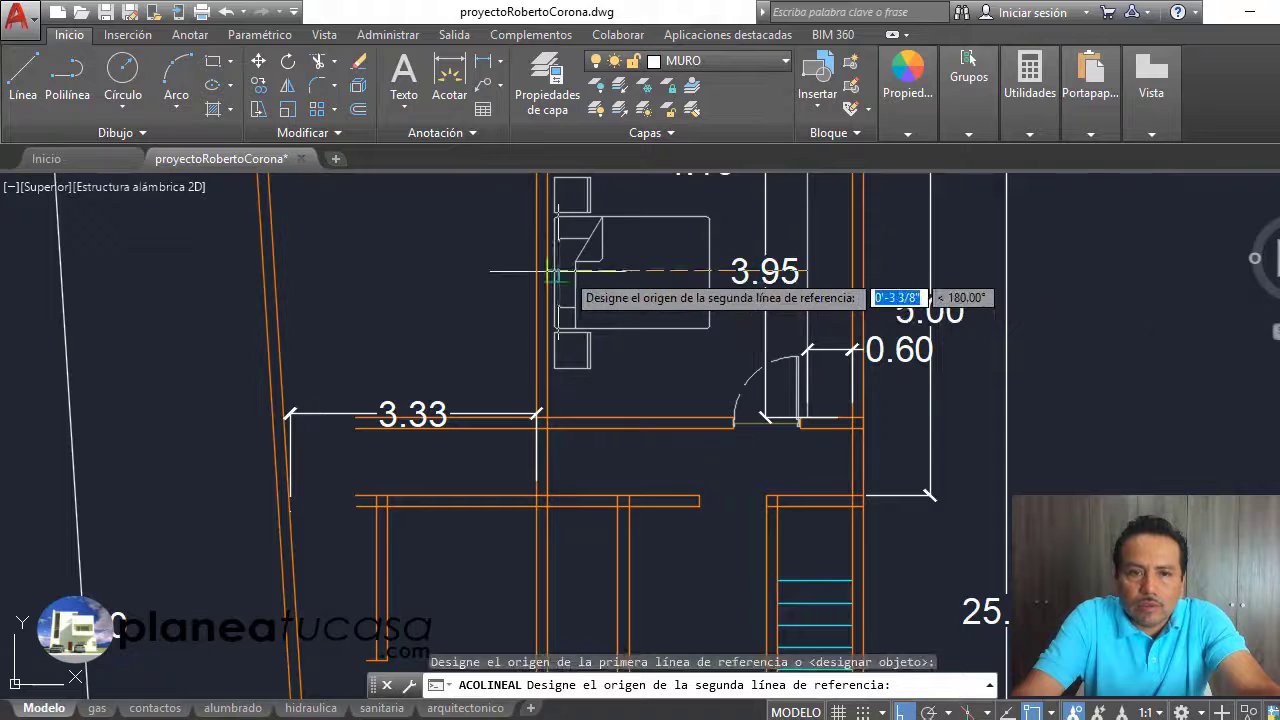
scroll(535, 271, up, 5)
click(517, 272)
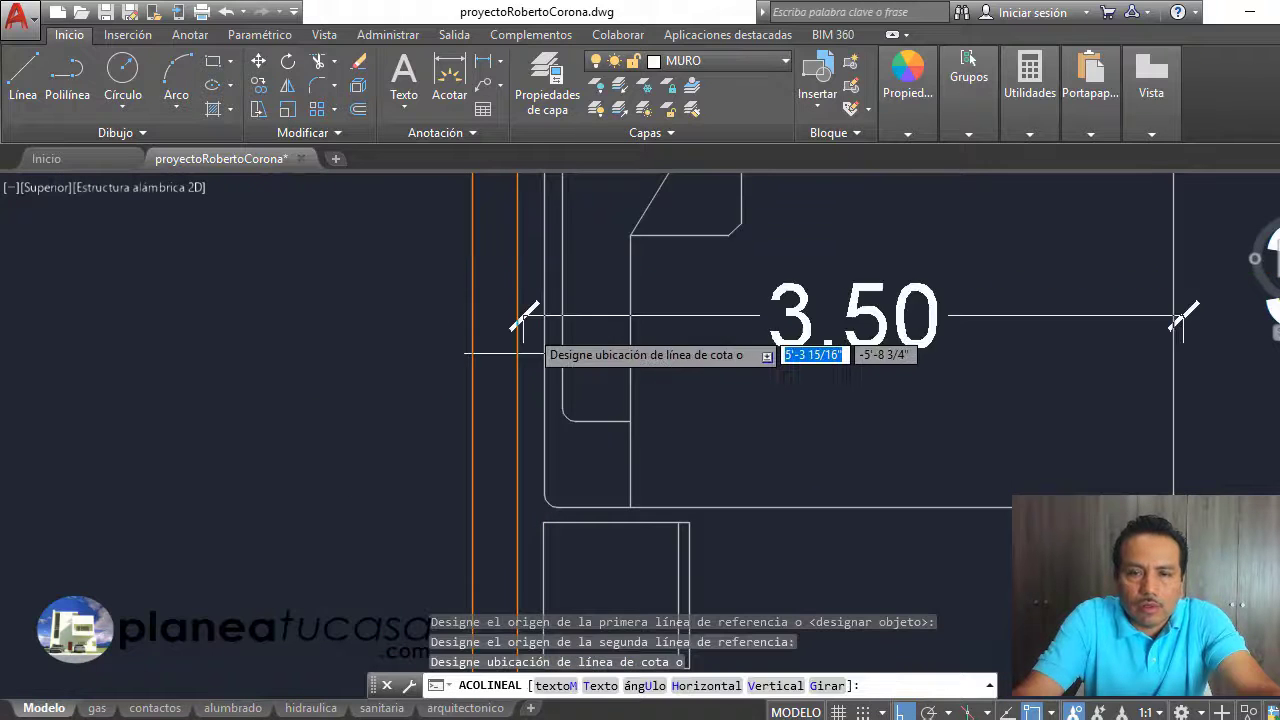
scroll(520, 330, down, 2)
click(680, 384)
scroll(680, 384, down, 5)
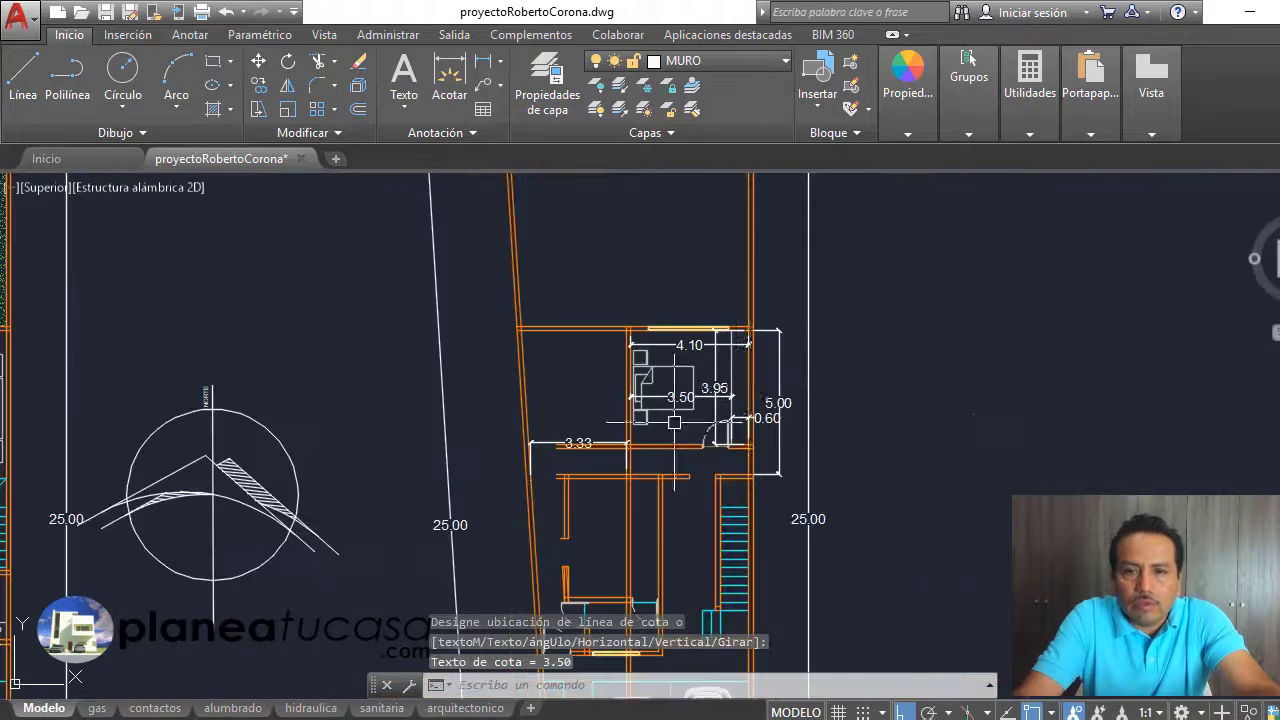
scroll(600, 400, up, 4)
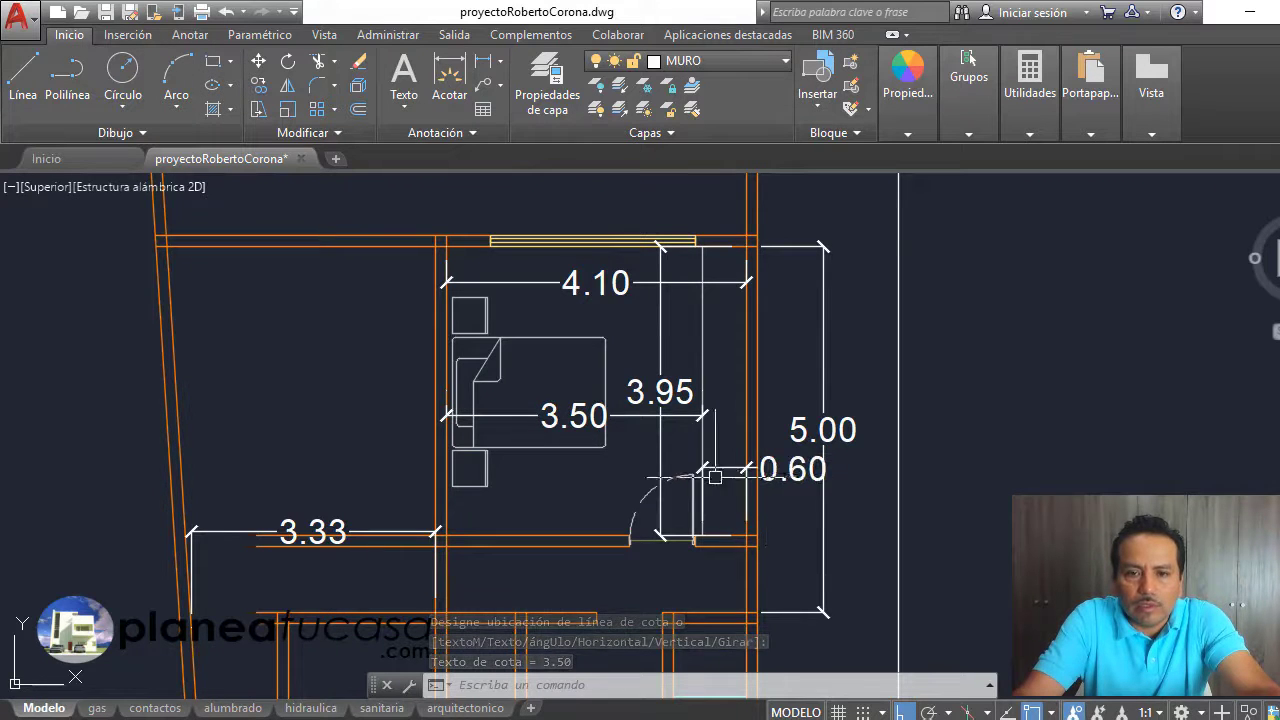
scroll(700, 450, down, 2)
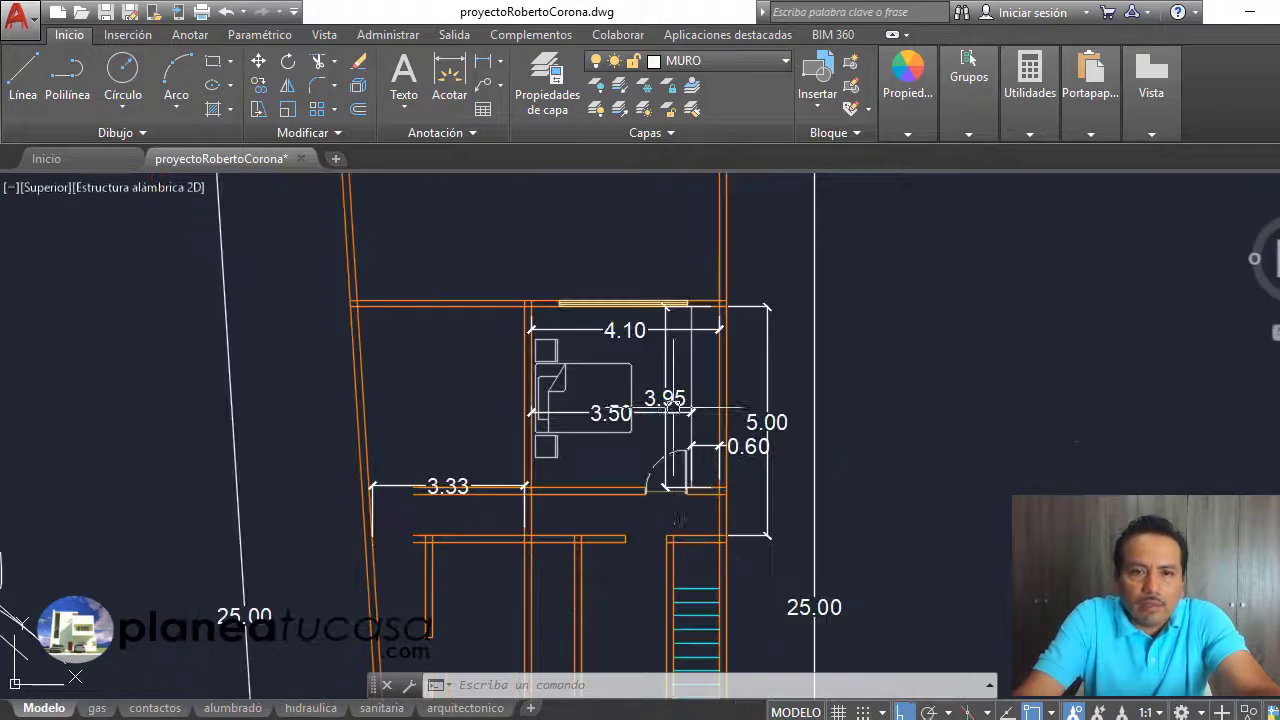
scroll(700, 450, up, 1)
scroll(700, 450, down, 1)
scroll(700, 450, up, 2)
scroll(613, 276, up, 2)
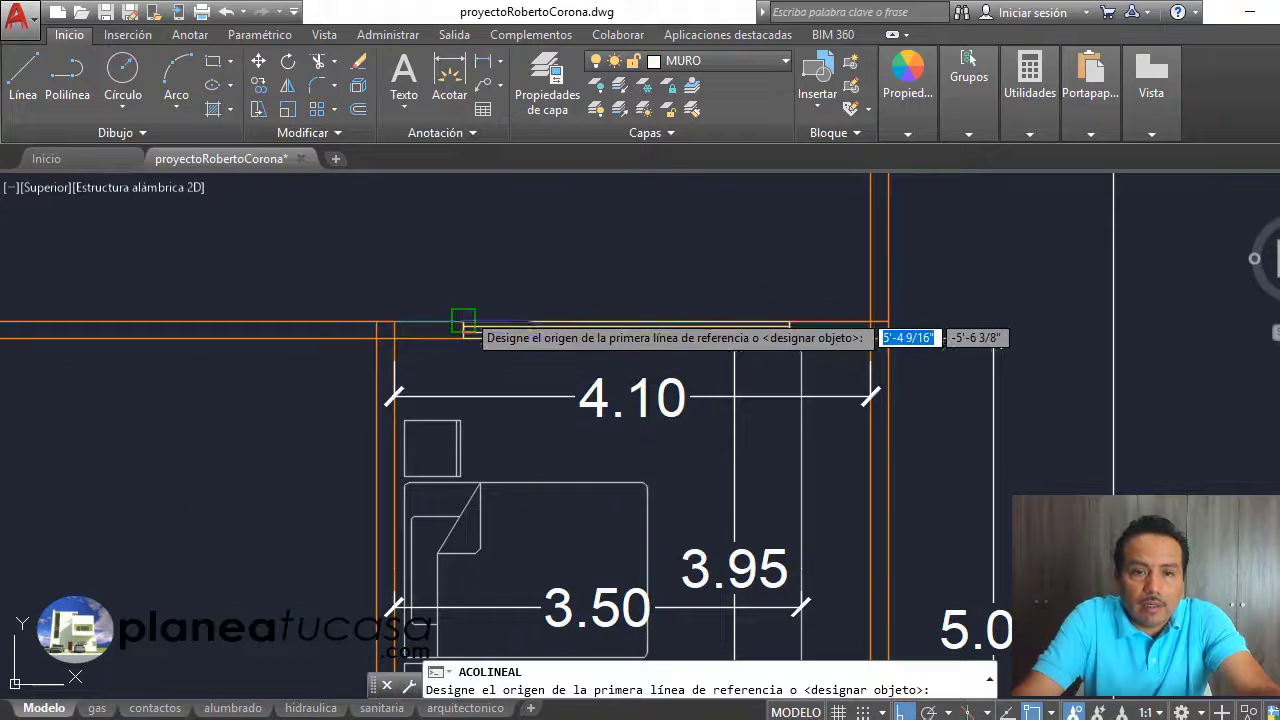
Step: Dimension the window at 2.80, placing the line above the wall
click(801, 338)
click(790, 330)
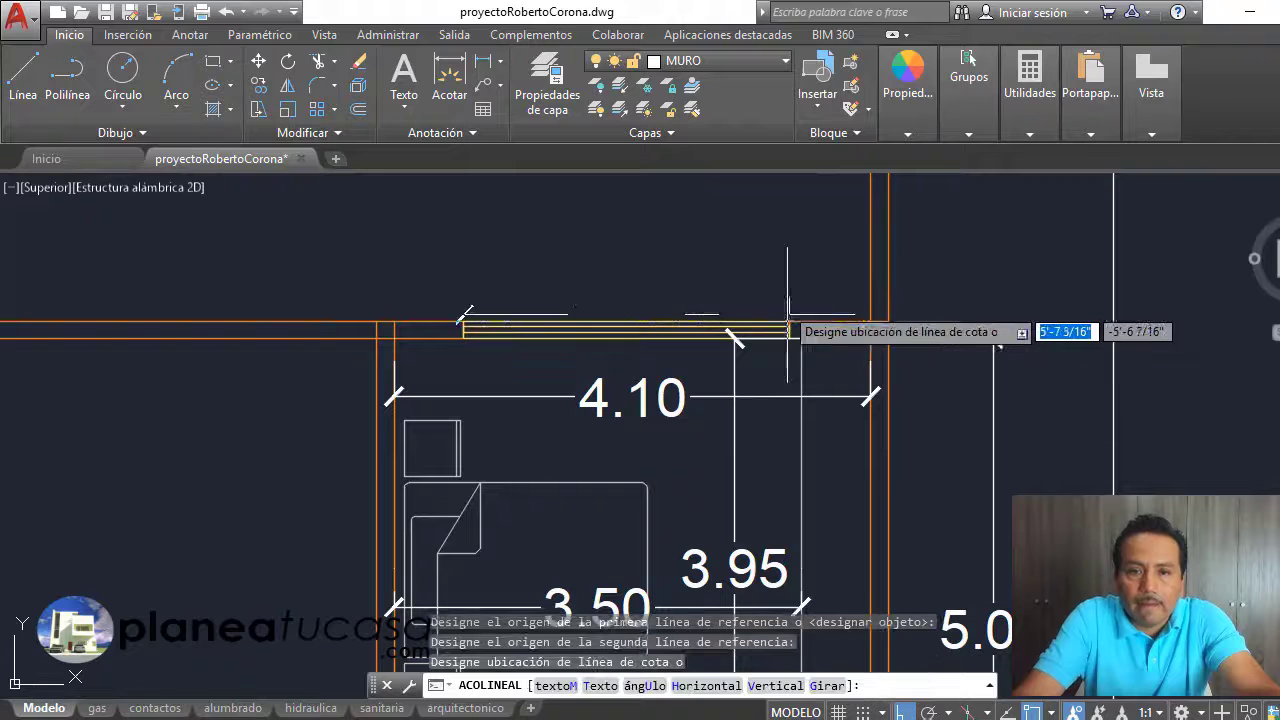
click(775, 280)
scroll(560, 188, down, 4)
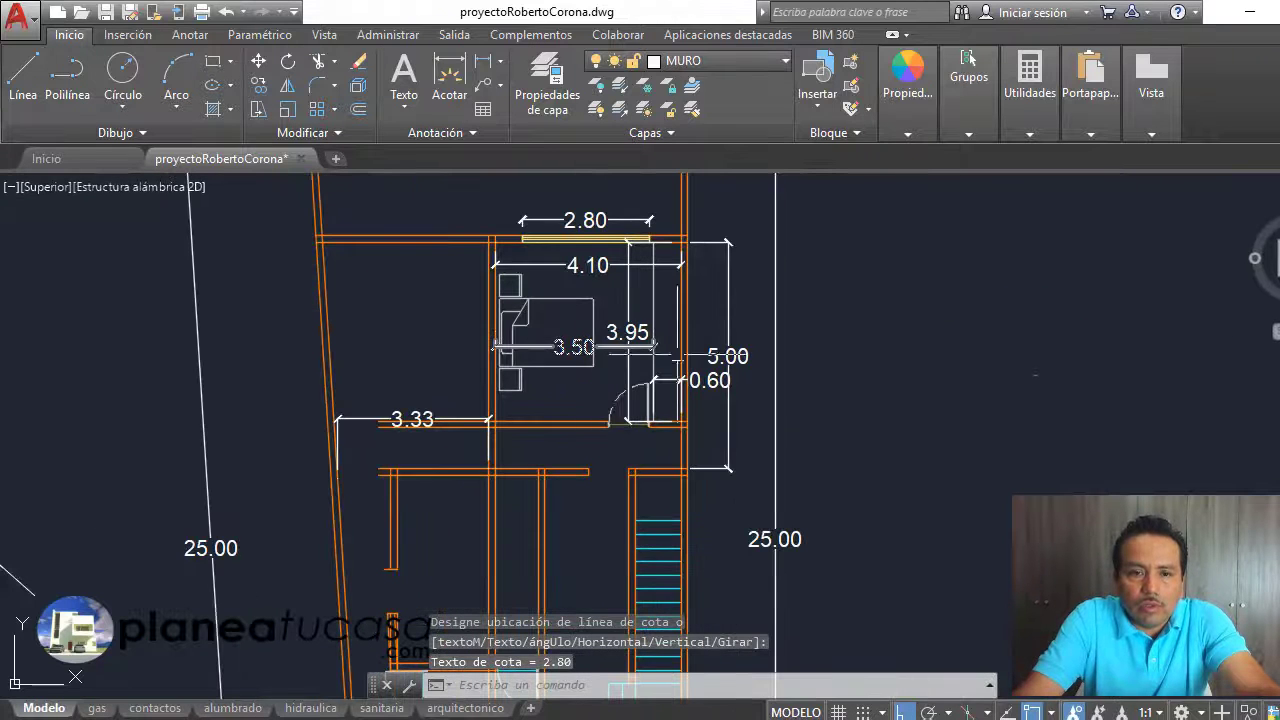
scroll(651, 433, up, 2)
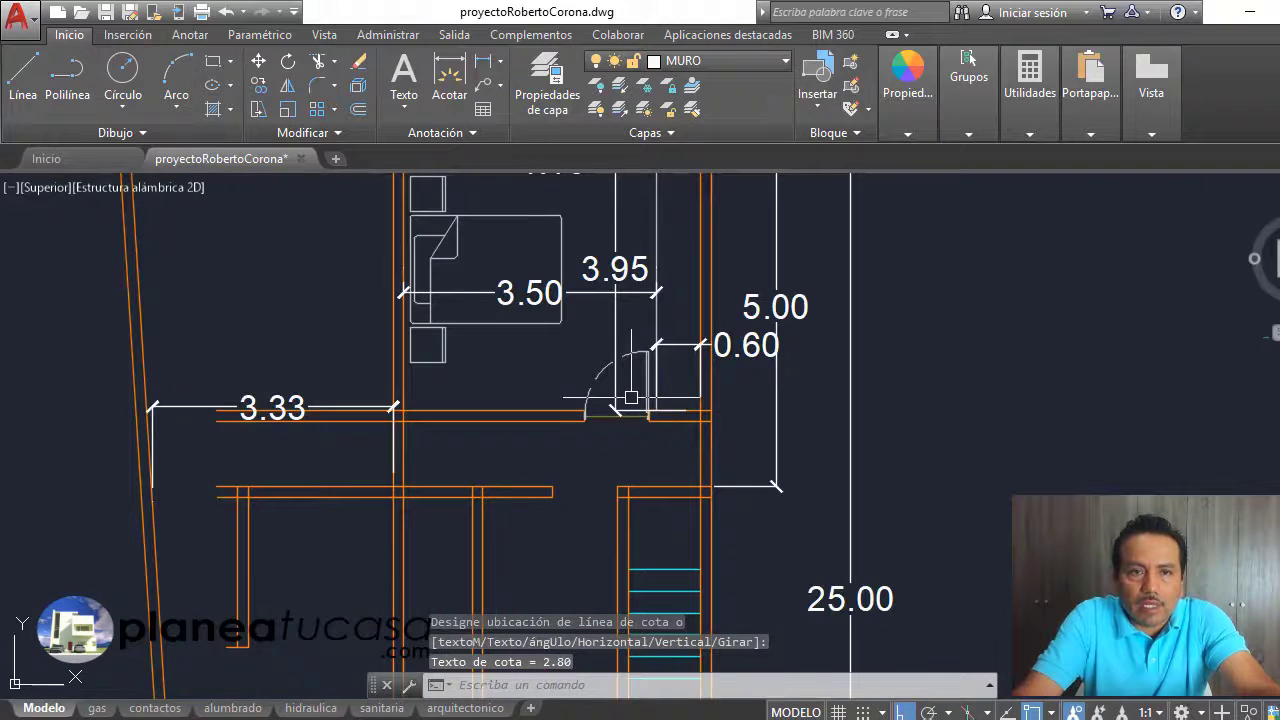
Step: Dimension the door opening at 0.90, placing the line below the wall
click(483, 63)
scroll(590, 405, up, 2)
scroll(555, 430, up, 3)
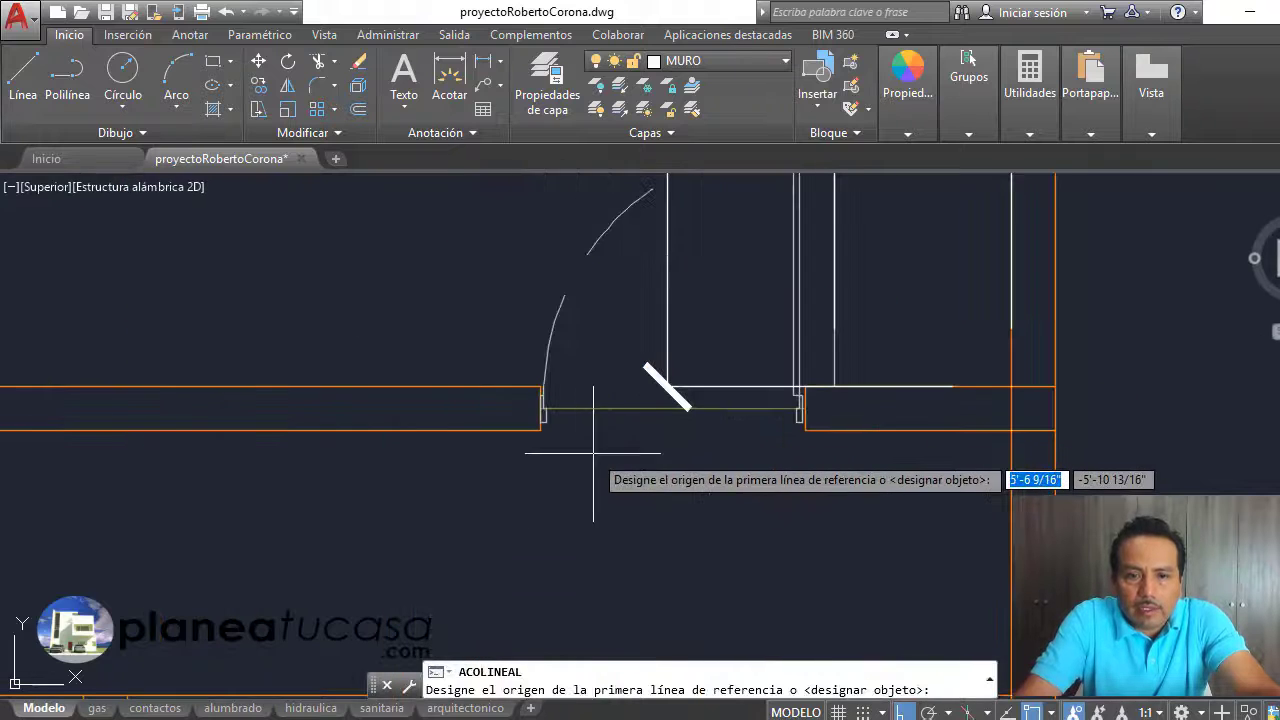
click(541, 430)
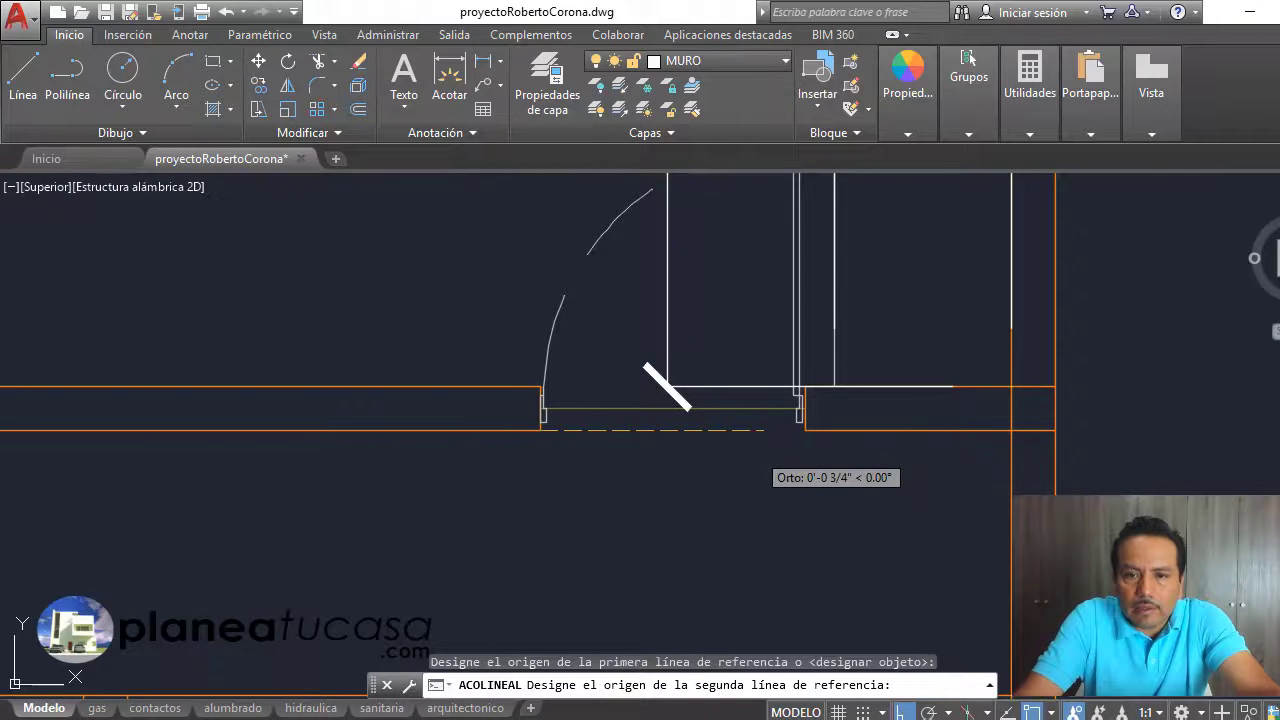
click(800, 430)
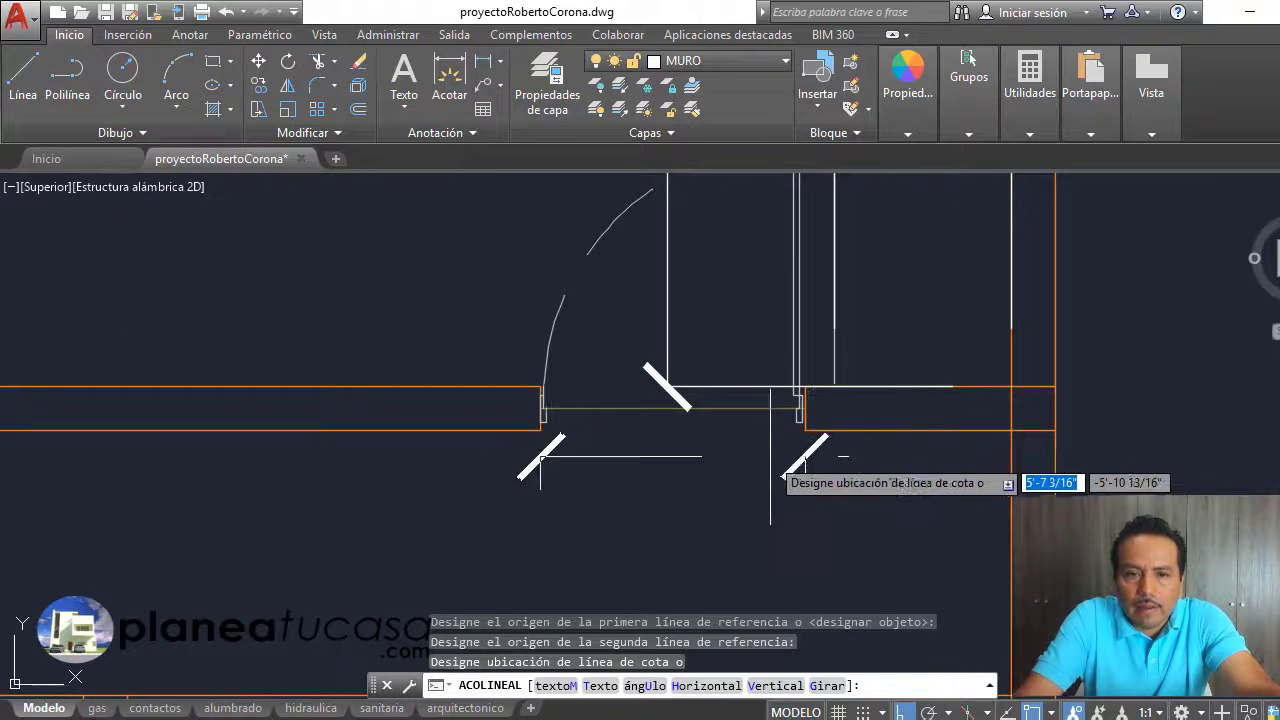
click(768, 505)
scroll(697, 447, down, 7)
scroll(681, 416, up, 2)
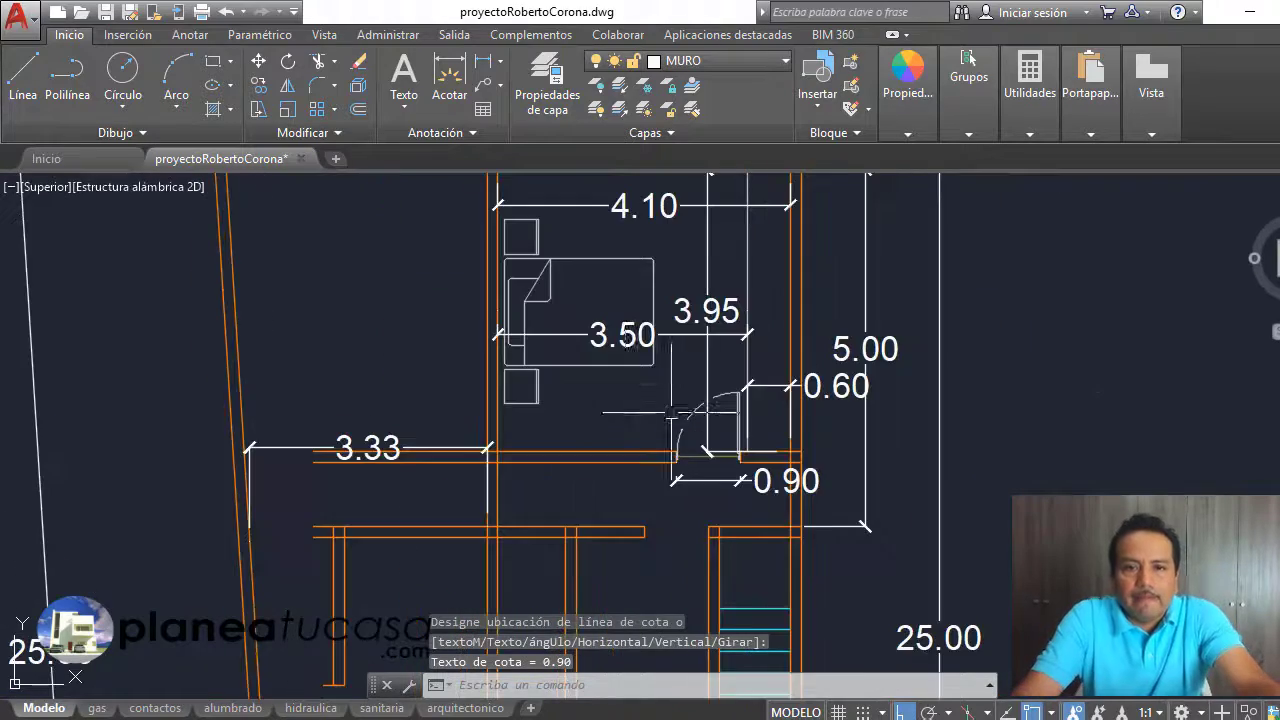
scroll(652, 375, down, 2)
scroll(773, 317, down, 3)
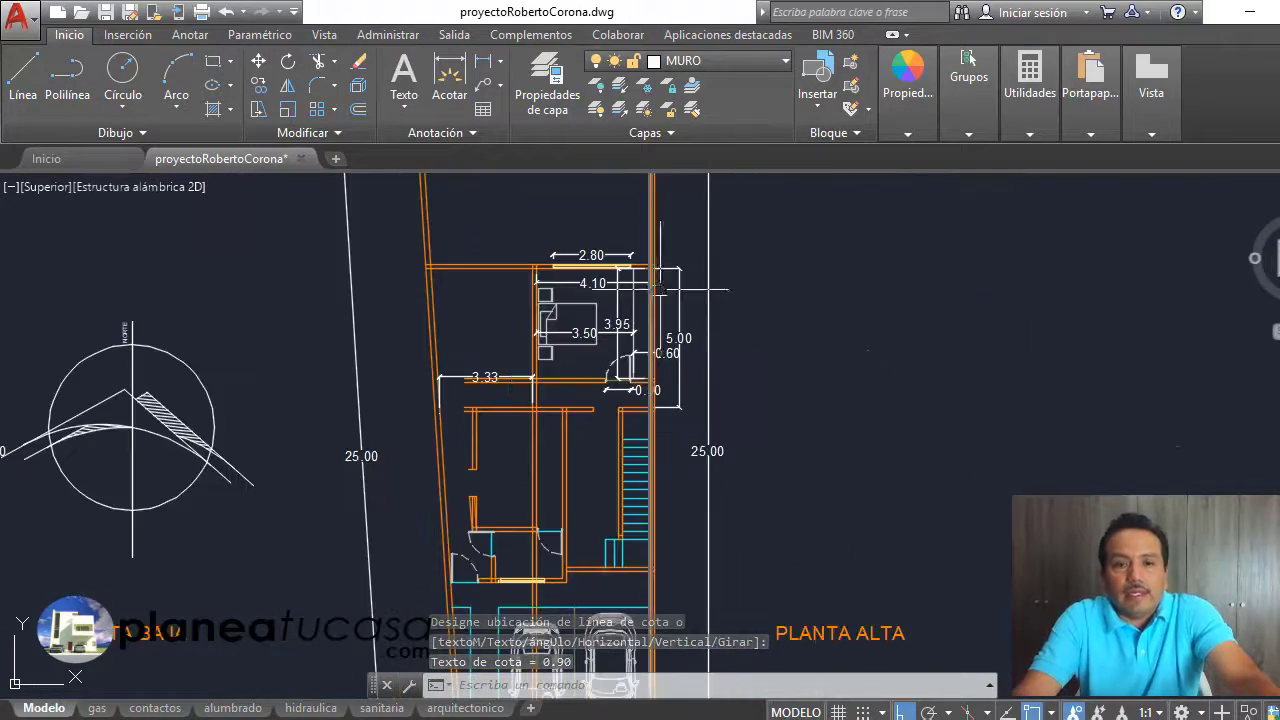
scroll(324, 494, up, 3)
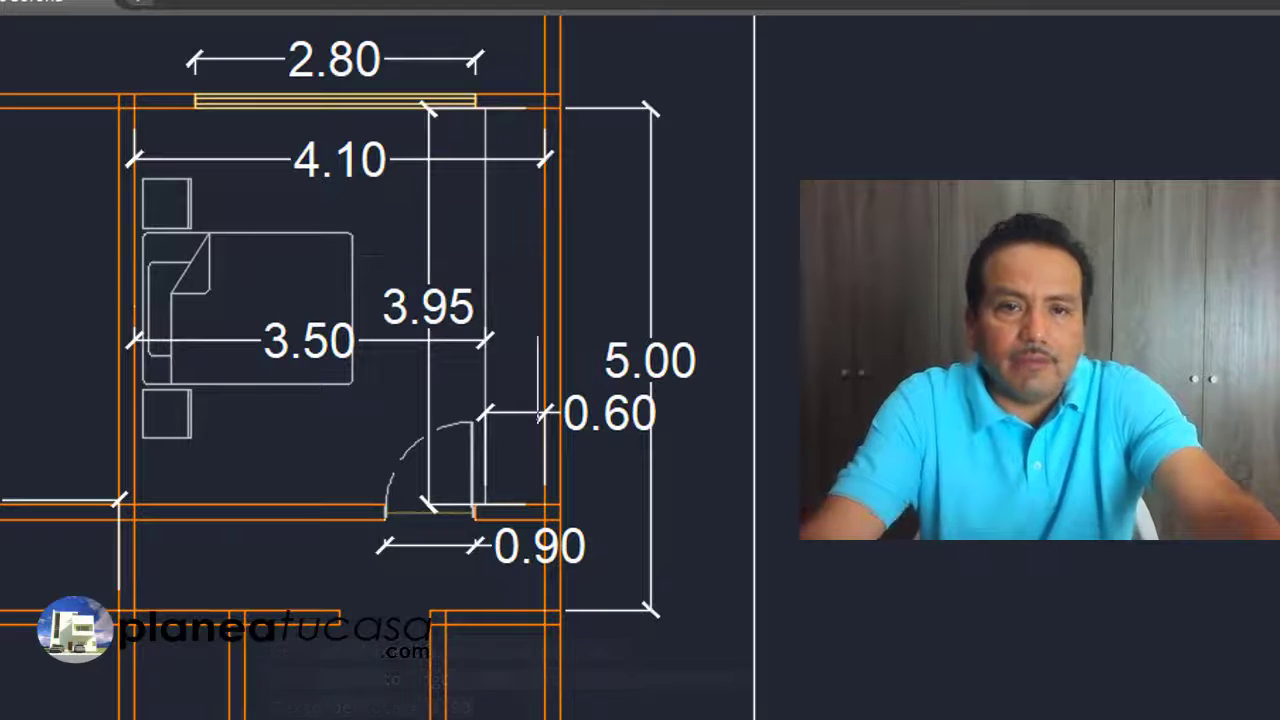